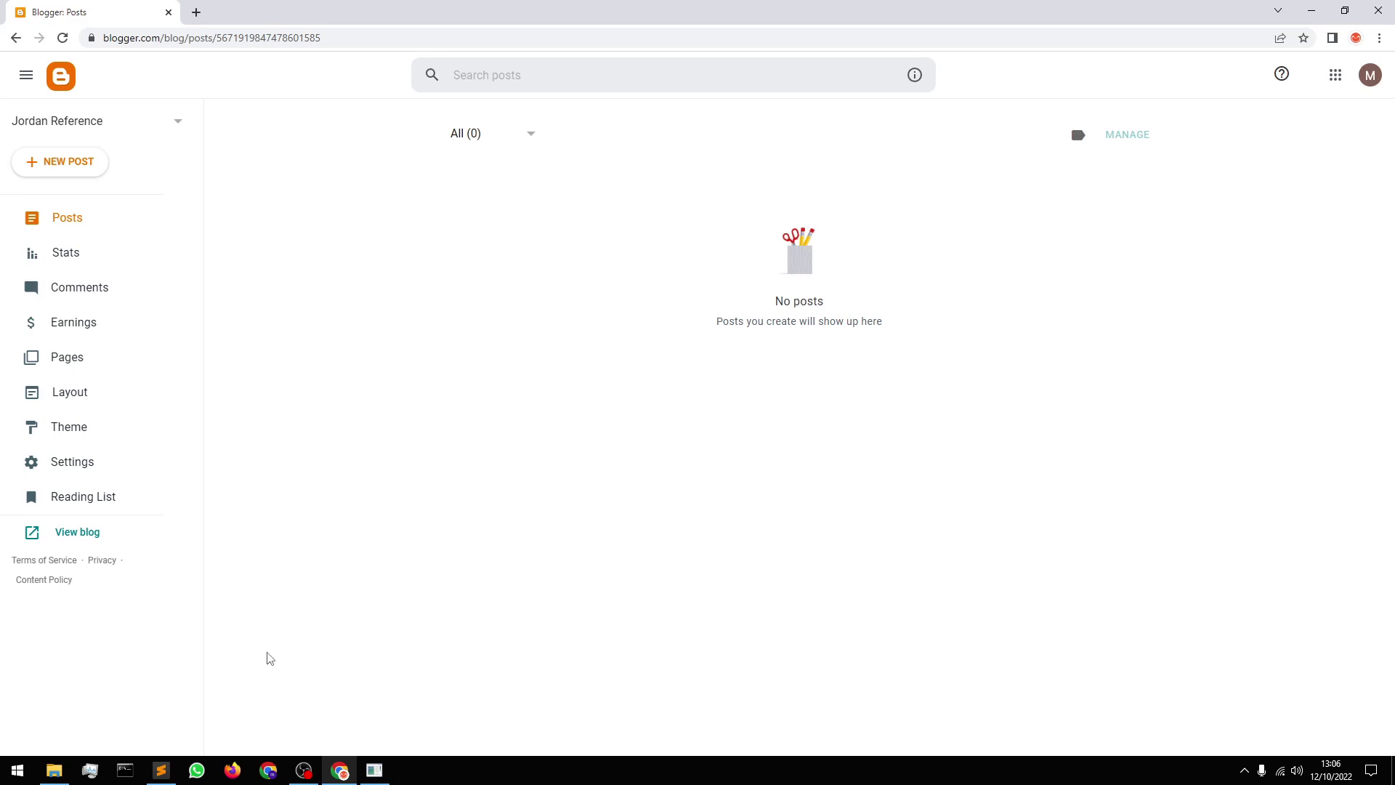
Switch to File Explorer and clear the old exports with z. Clear EXPORT.bat, answering y to its confirmation
{"action": "left_click", "coordinate": [72, 760]}
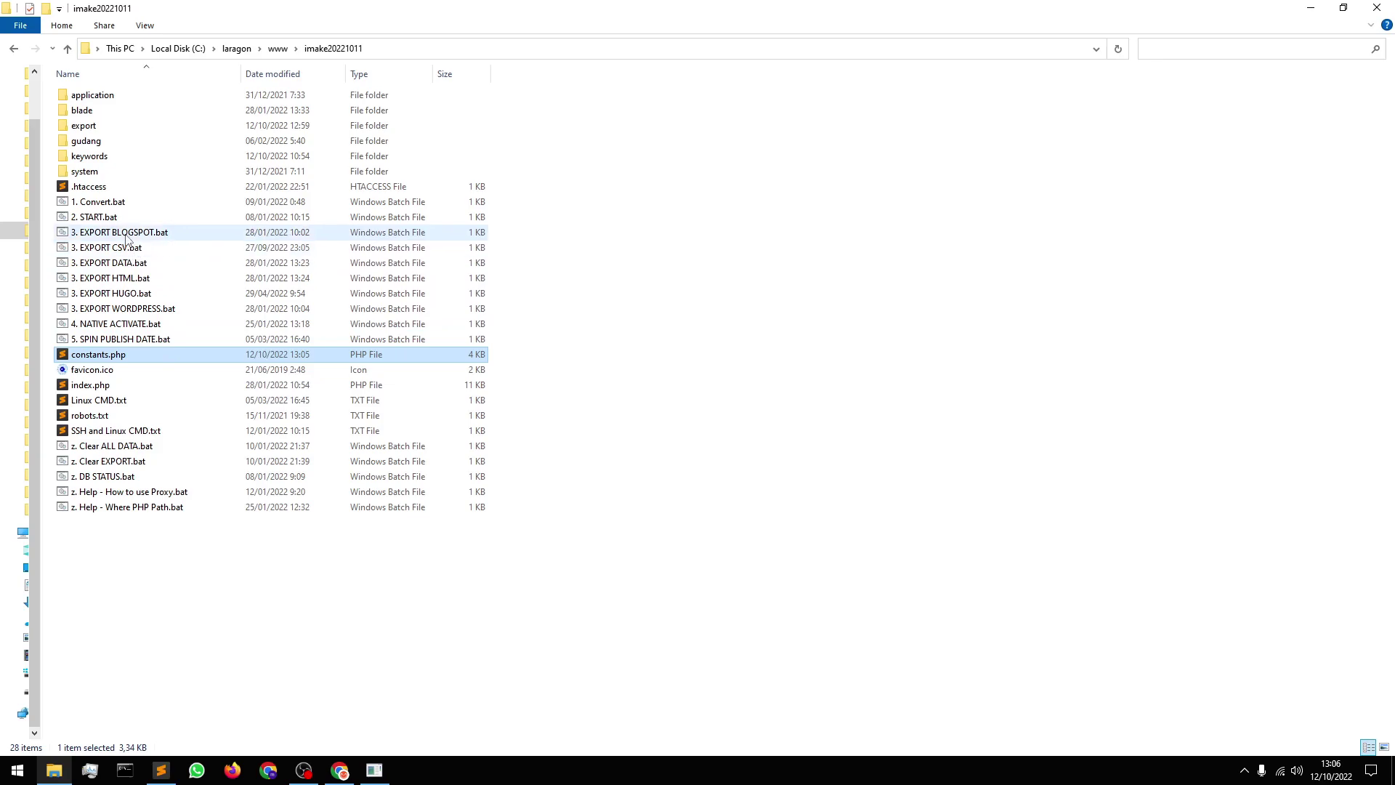
{"action": "left_click", "coordinate": [139, 466]}
{"action": "double_click", "coordinate": [136, 465]}
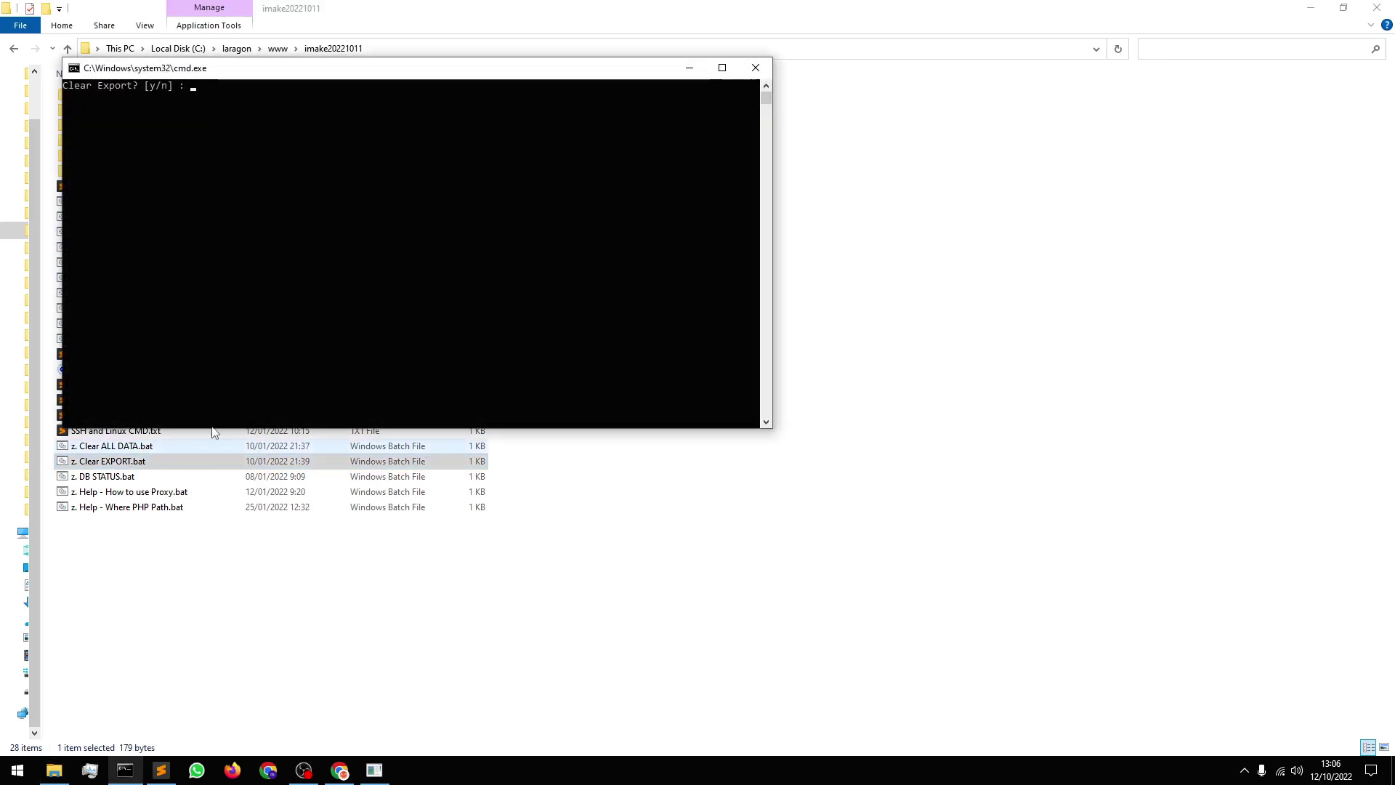
{"action": "type", "text": "y"}
{"action": "key", "text": "Return"}
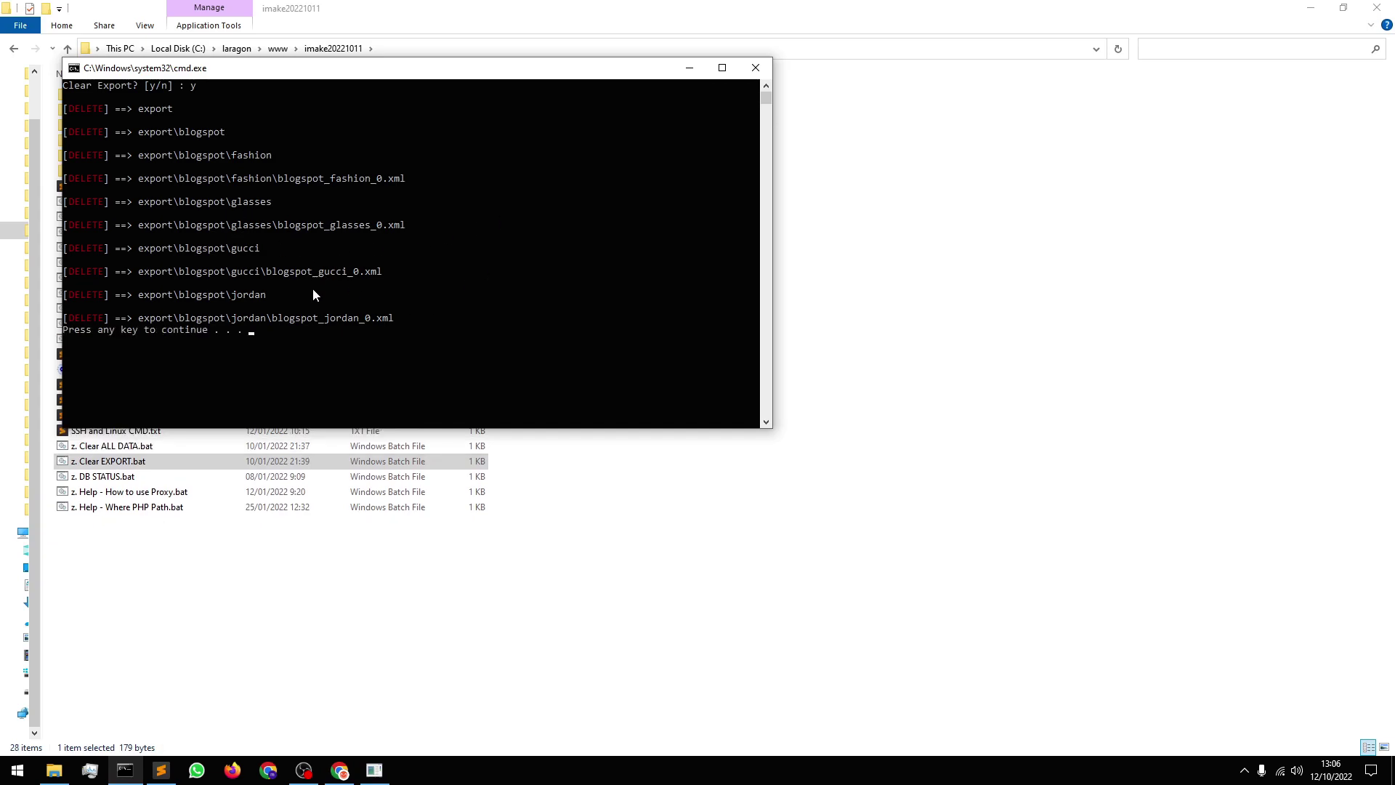
{"action": "key", "text": "Return"}
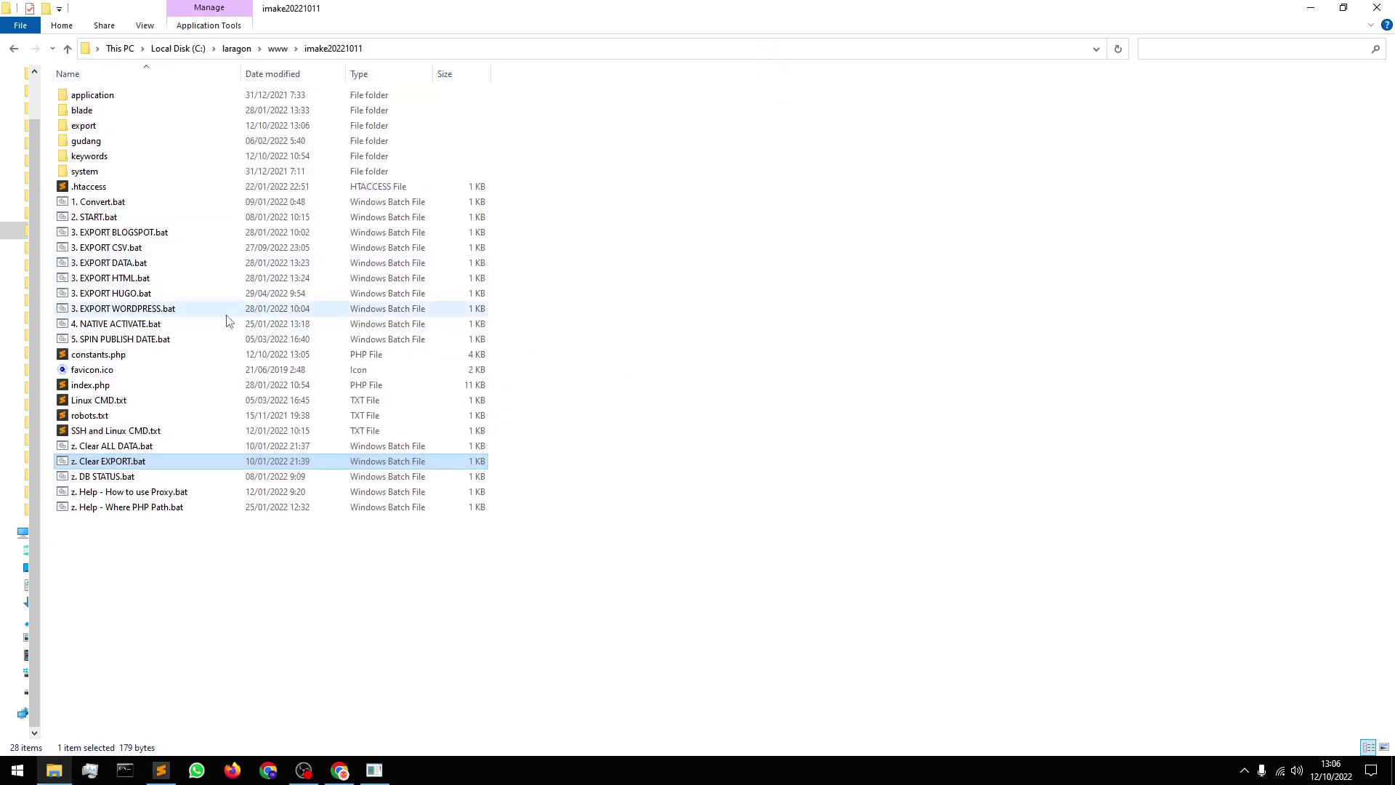
Check the export settings in constants.php, run 3. EXPORT BLOGSPOT.bat and close its console once the export finishes
{"action": "double_click", "coordinate": [116, 356]}
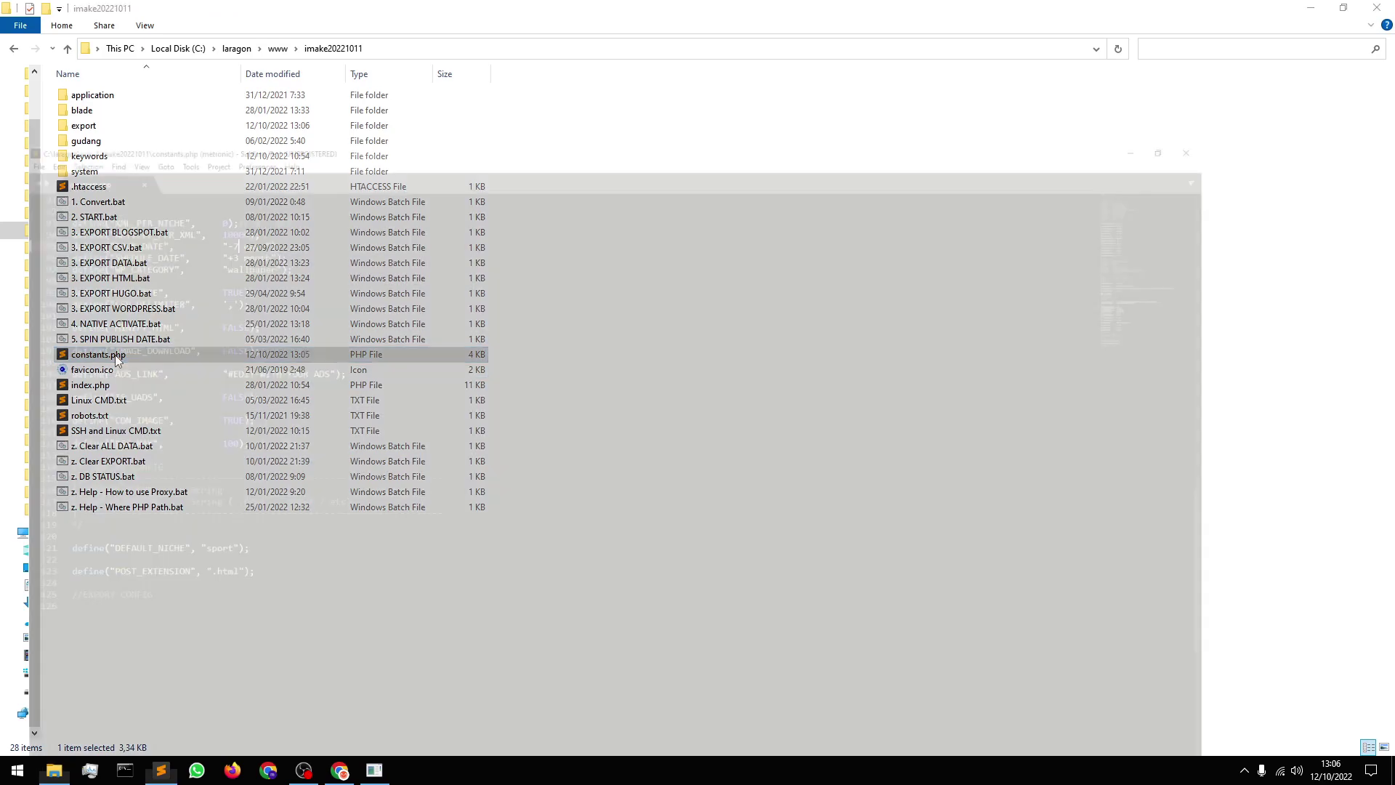
{"action": "scroll", "coordinate": [117, 356], "scroll_direction": "up", "scroll_amount": 3}
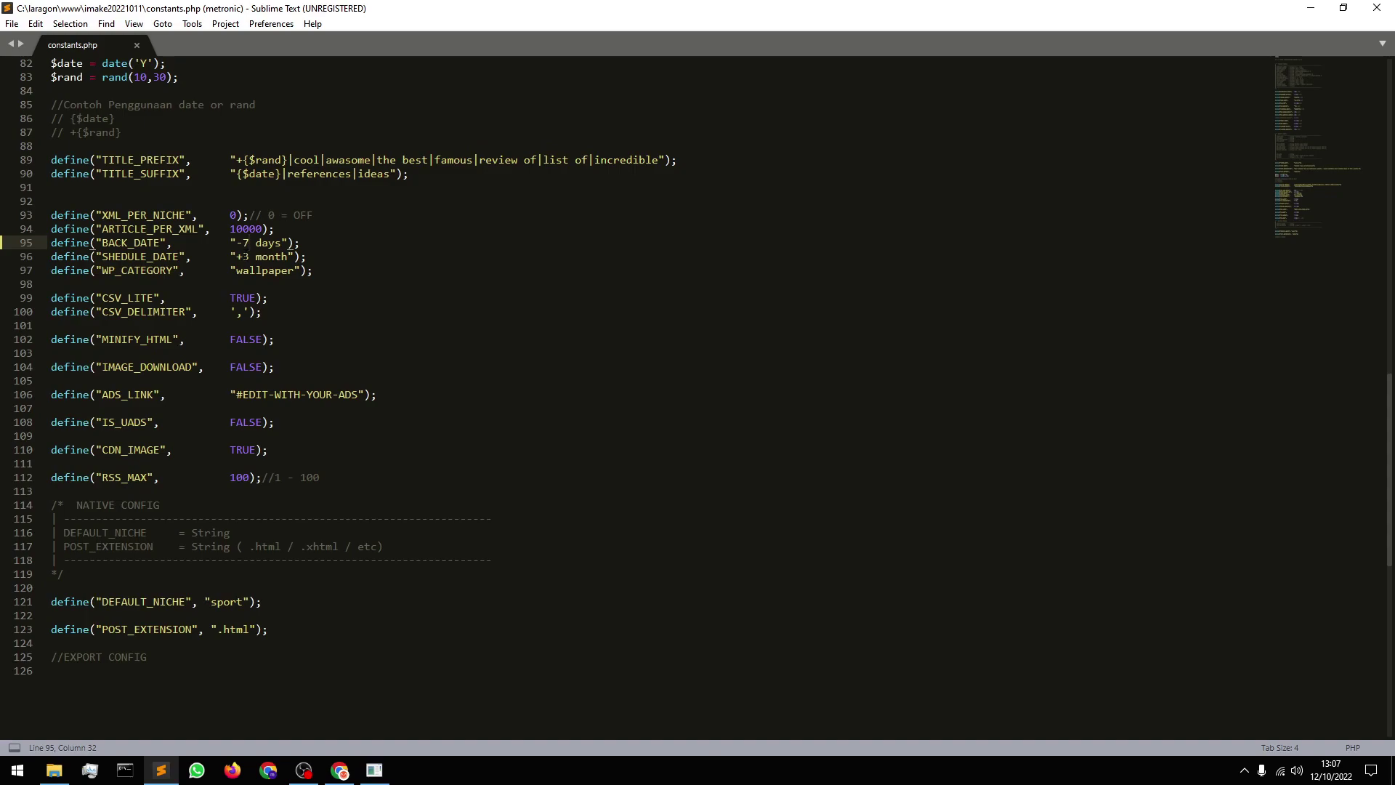
{"action": "left_click", "coordinate": [1311, 8]}
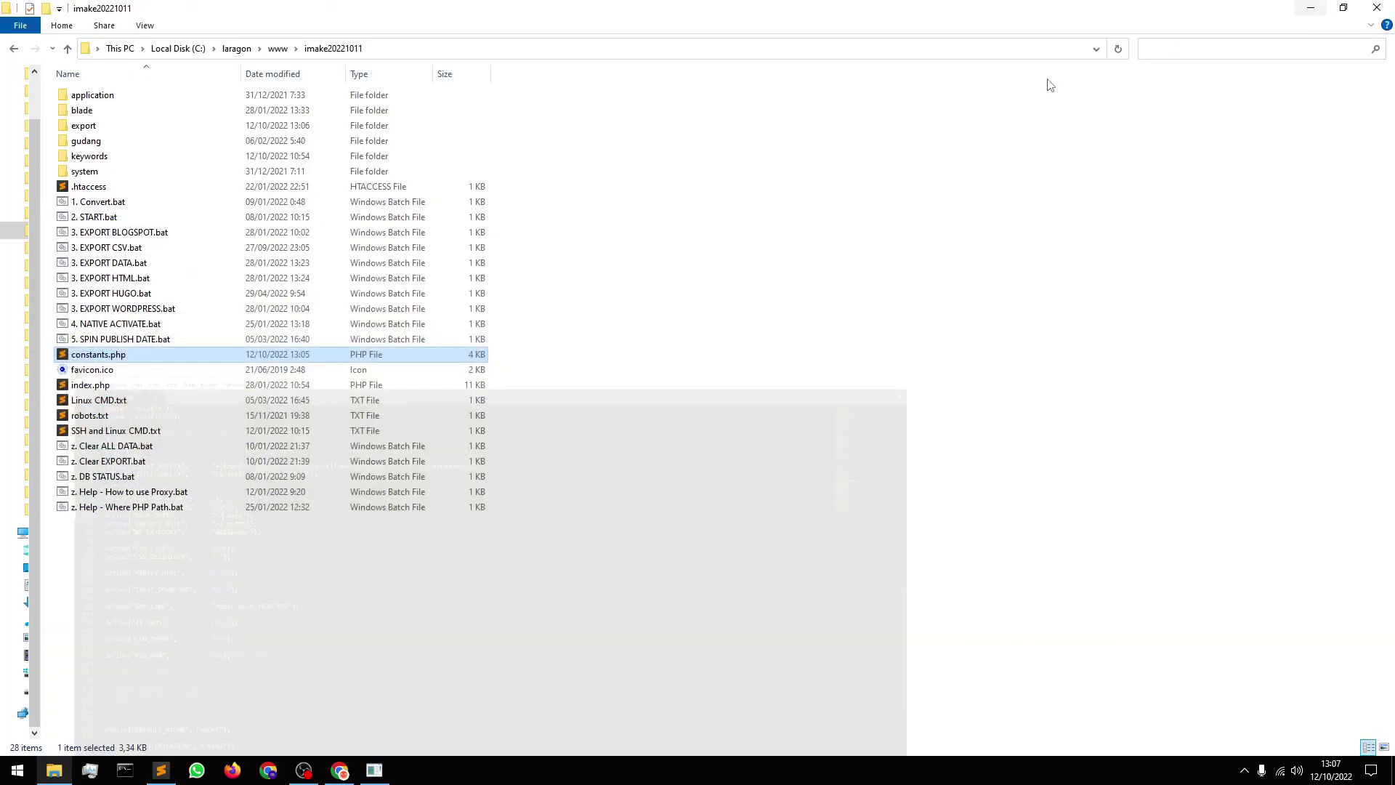
{"action": "double_click", "coordinate": [146, 234]}
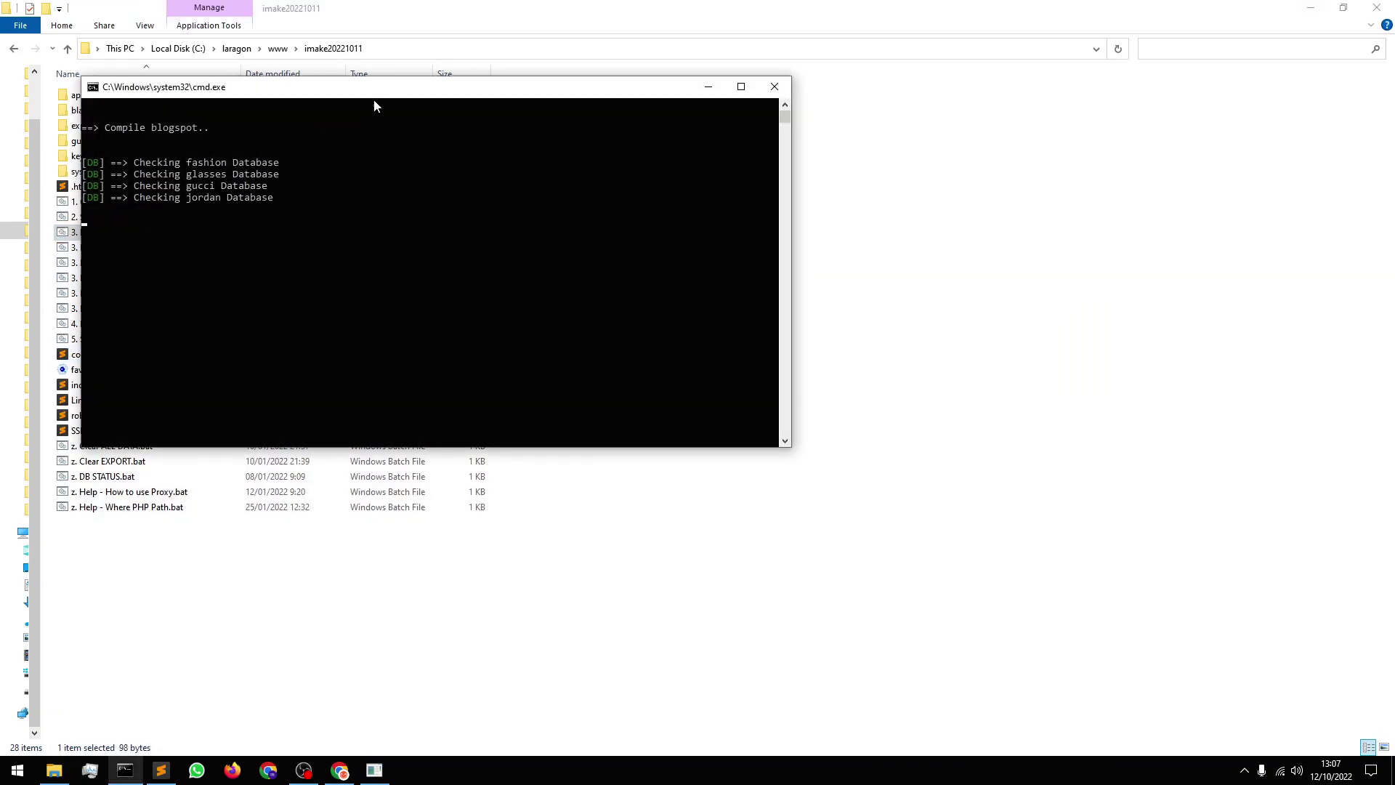
{"action": "left_click_drag", "start_coordinate": [399, 97], "coordinate": [909, 184]}
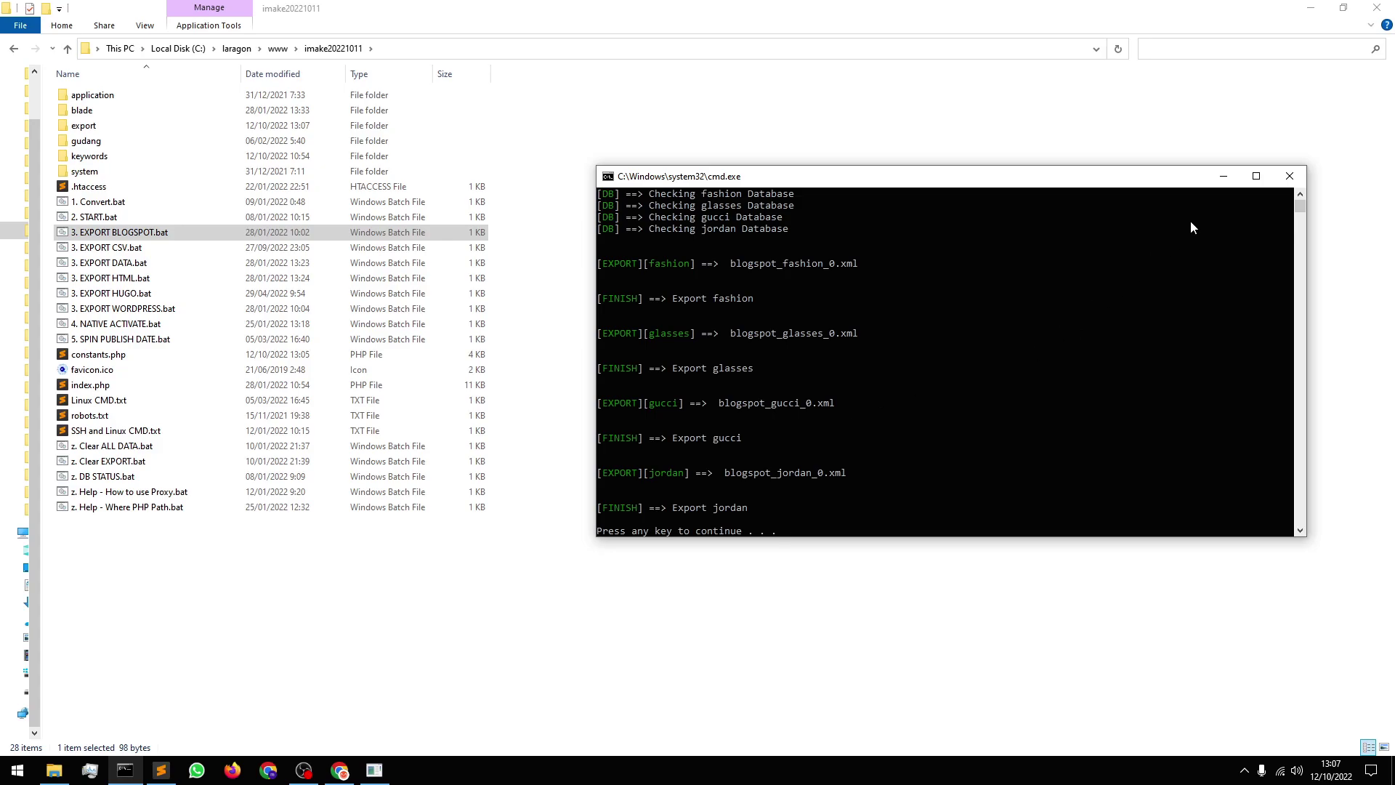
{"action": "left_click", "coordinate": [1289, 176]}
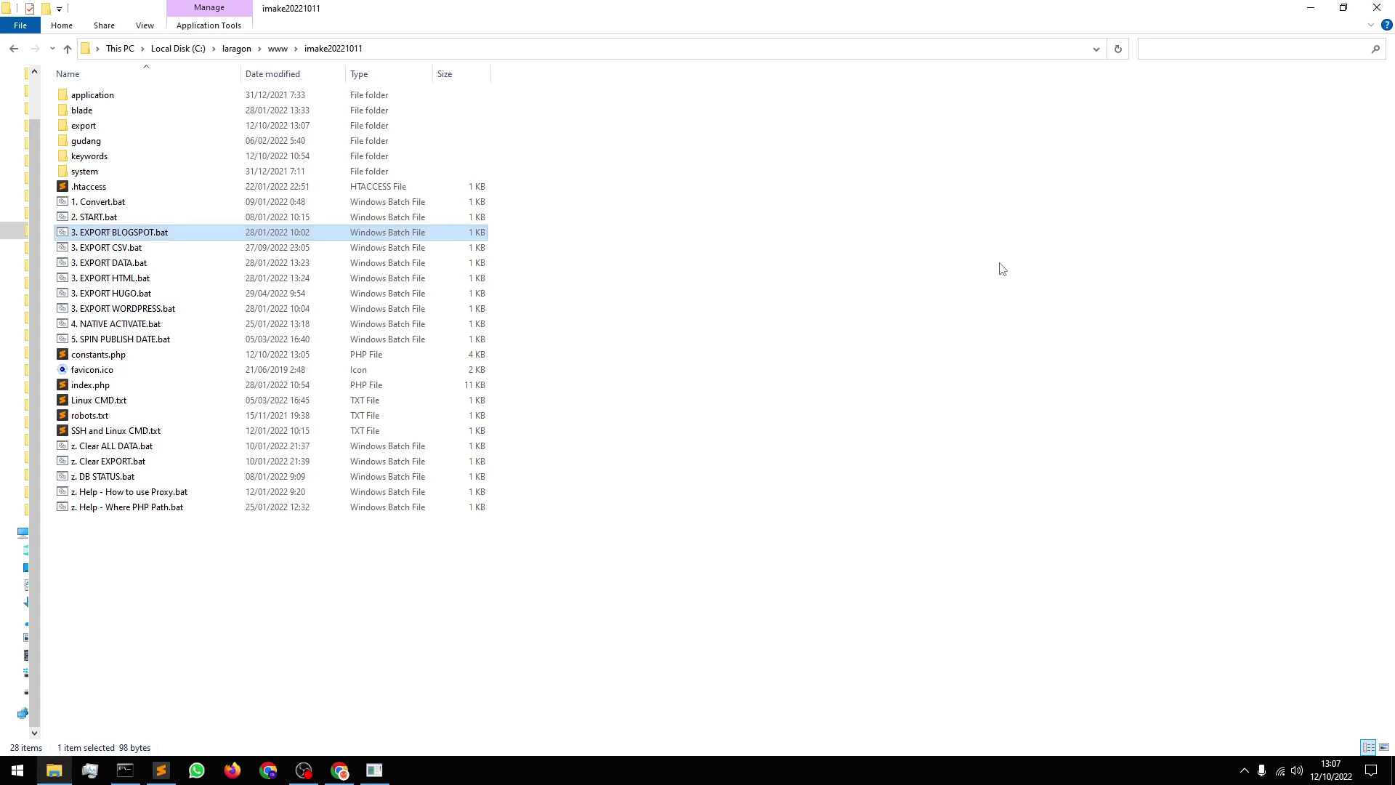
Run z. DB STATUS.bat and examine the scraping report for each niche in an enlarged console
{"action": "double_click", "coordinate": [125, 477]}
{"action": "left_click_drag", "start_coordinate": [390, 124], "coordinate": [810, 191]}
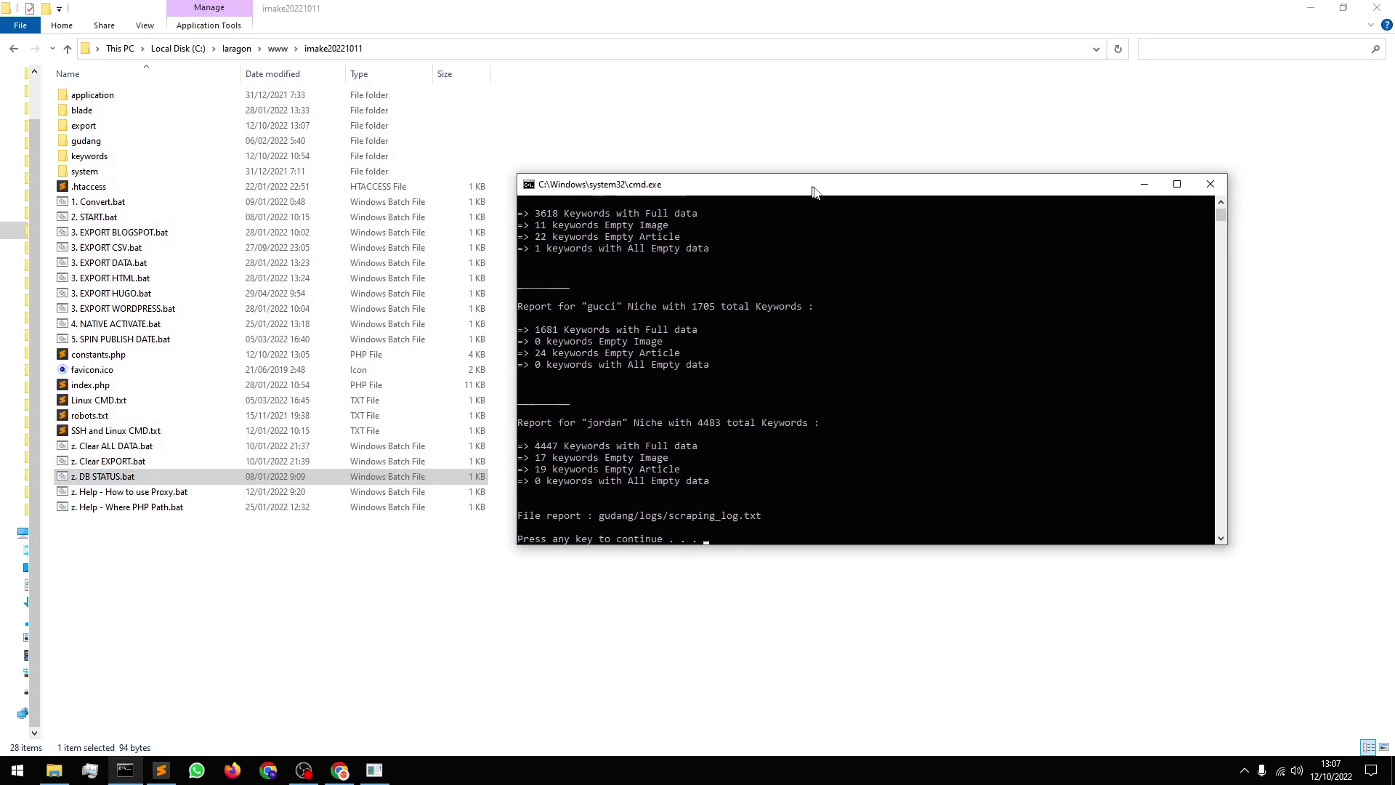
{"action": "left_click", "coordinate": [1172, 183]}
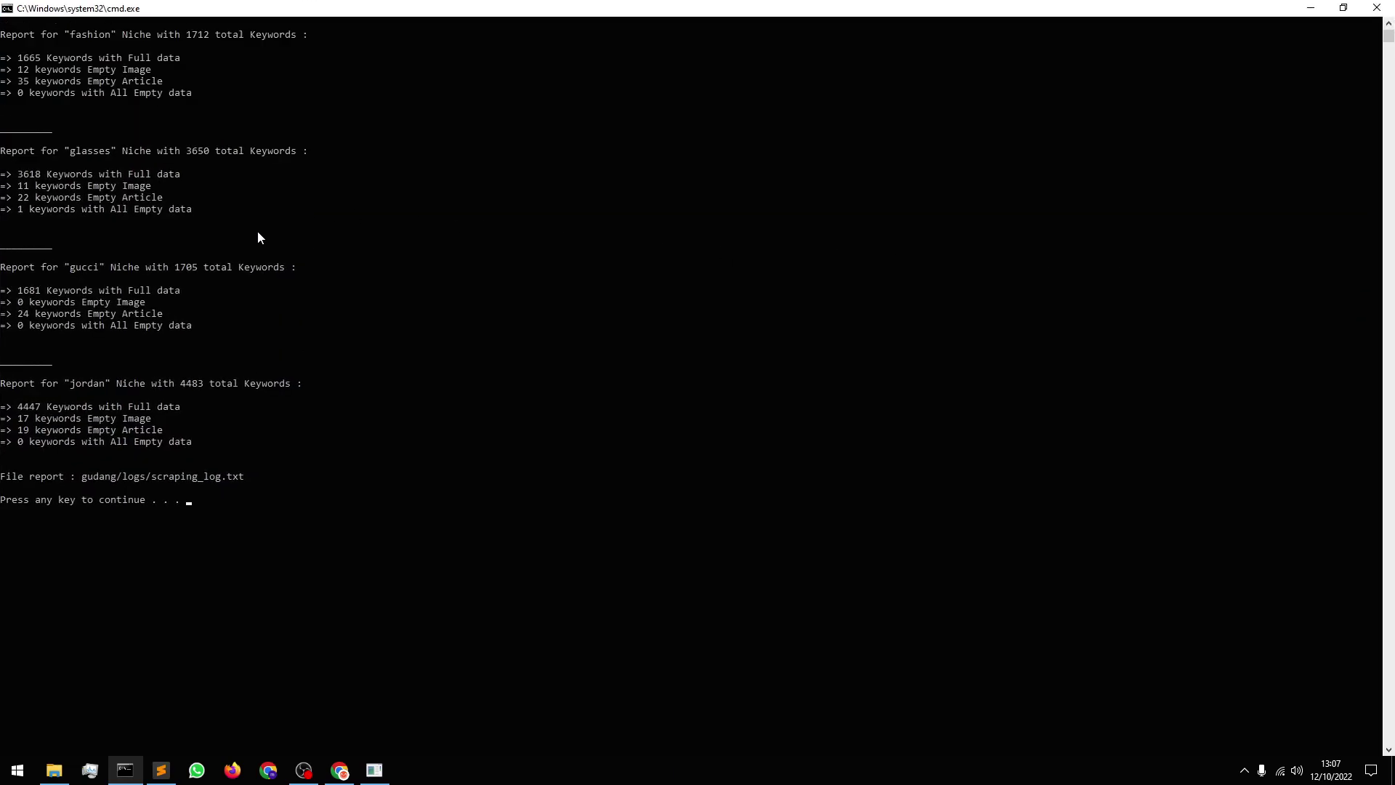
{"action": "scroll", "coordinate": [262, 240], "scroll_direction": "up", "scroll_amount": 2}
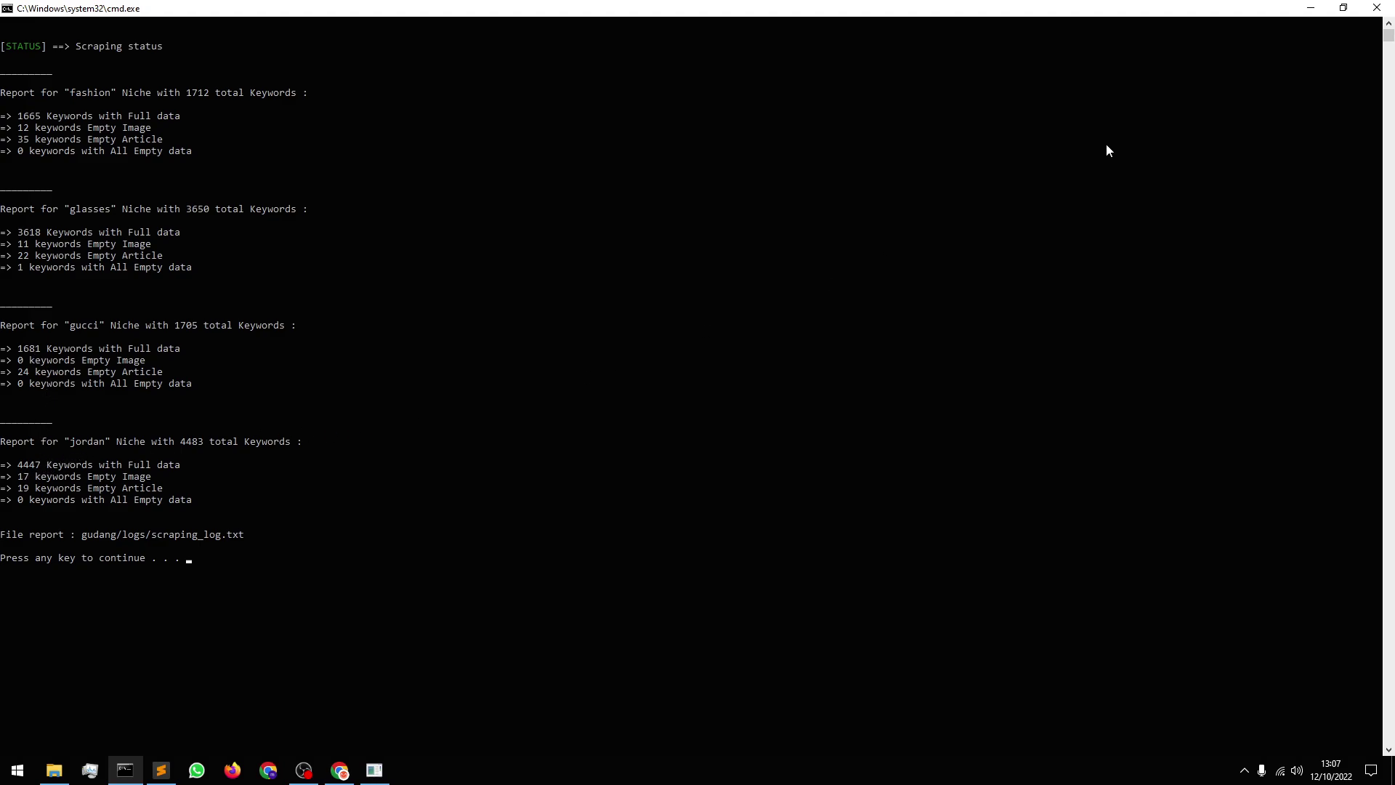
{"action": "left_click", "coordinate": [1377, 8]}
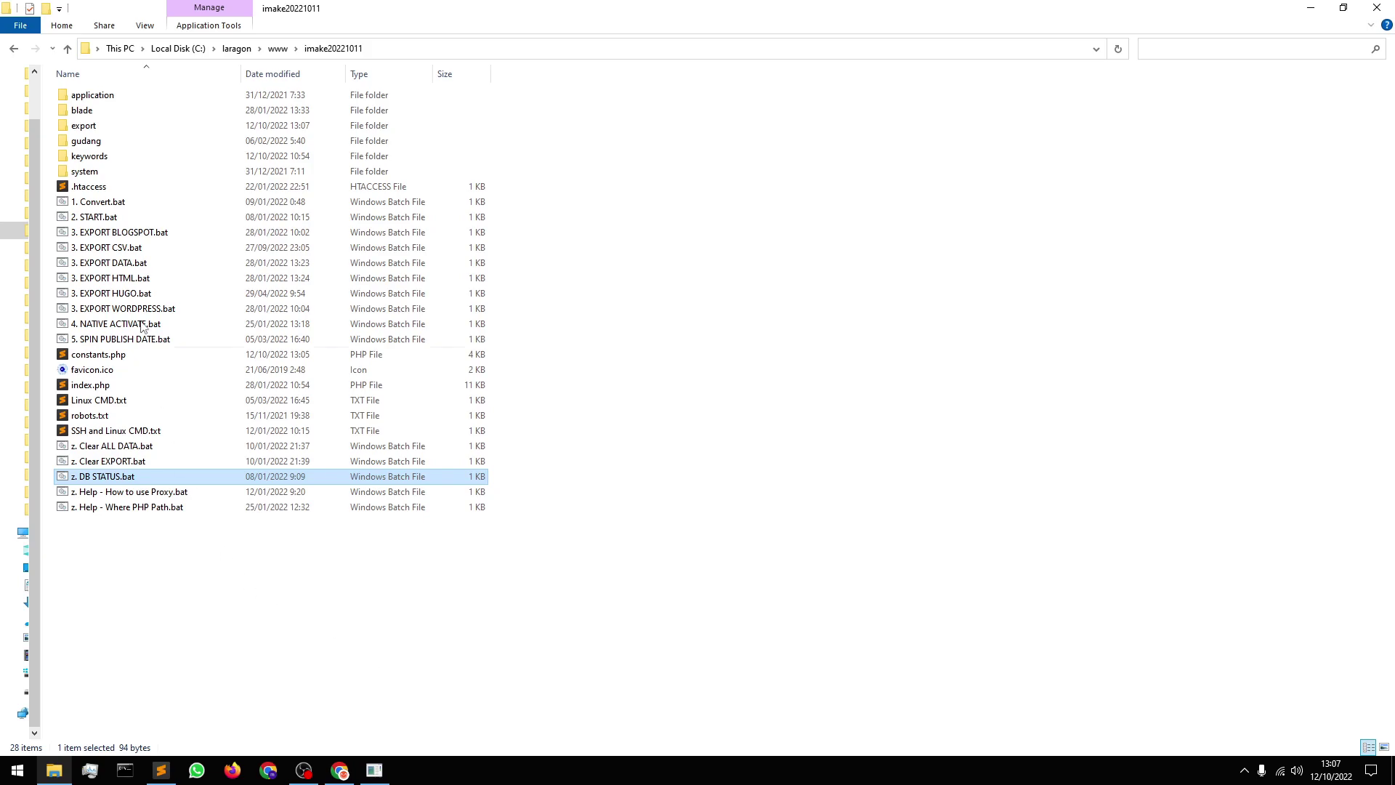
Open the jordan folder inside export\blogspot
{"action": "double_click", "coordinate": [100, 128]}
{"action": "double_click", "coordinate": [96, 99]}
{"action": "double_click", "coordinate": [94, 142]}
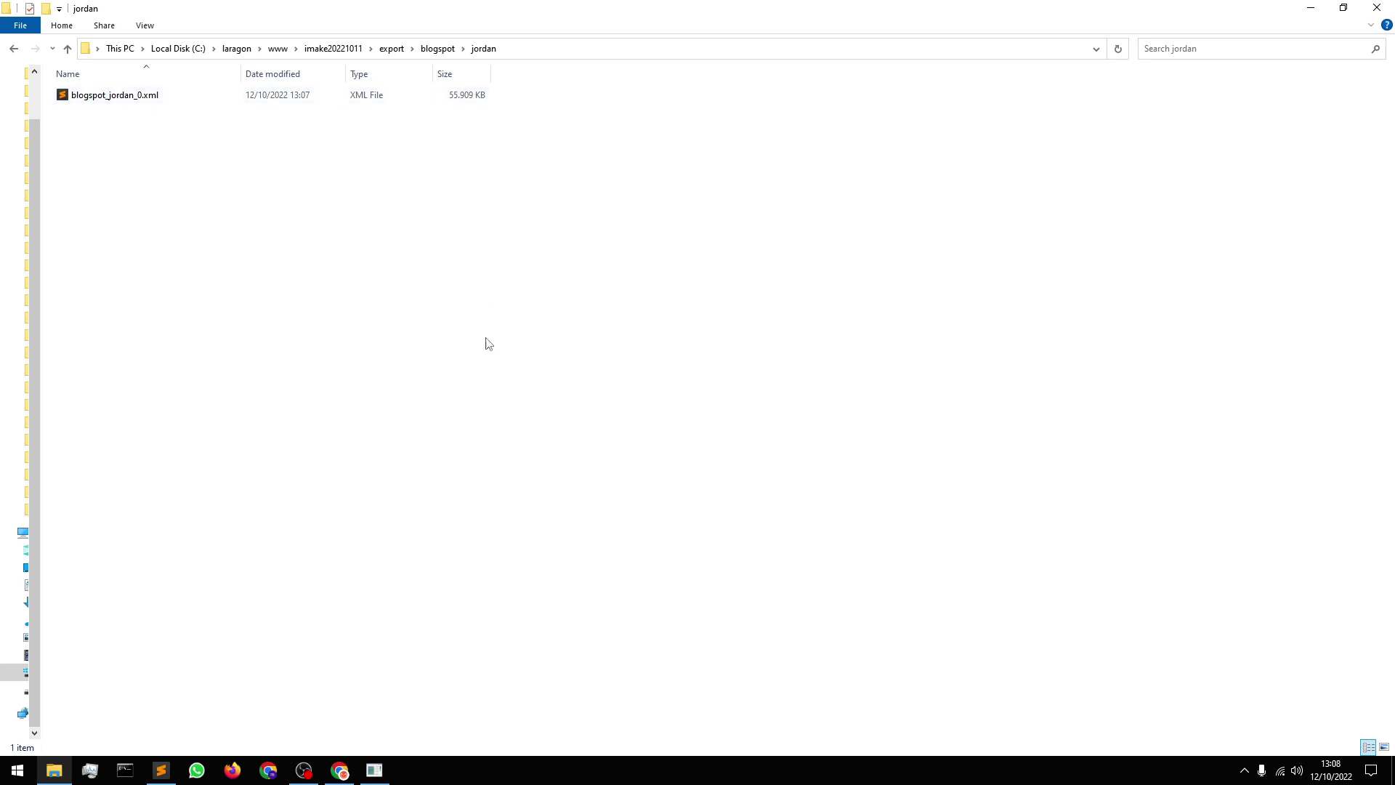
Switch to Blogger and start a content import from the Manage Blog settings, bringing up the file chooser
{"action": "left_click", "coordinate": [346, 772]}
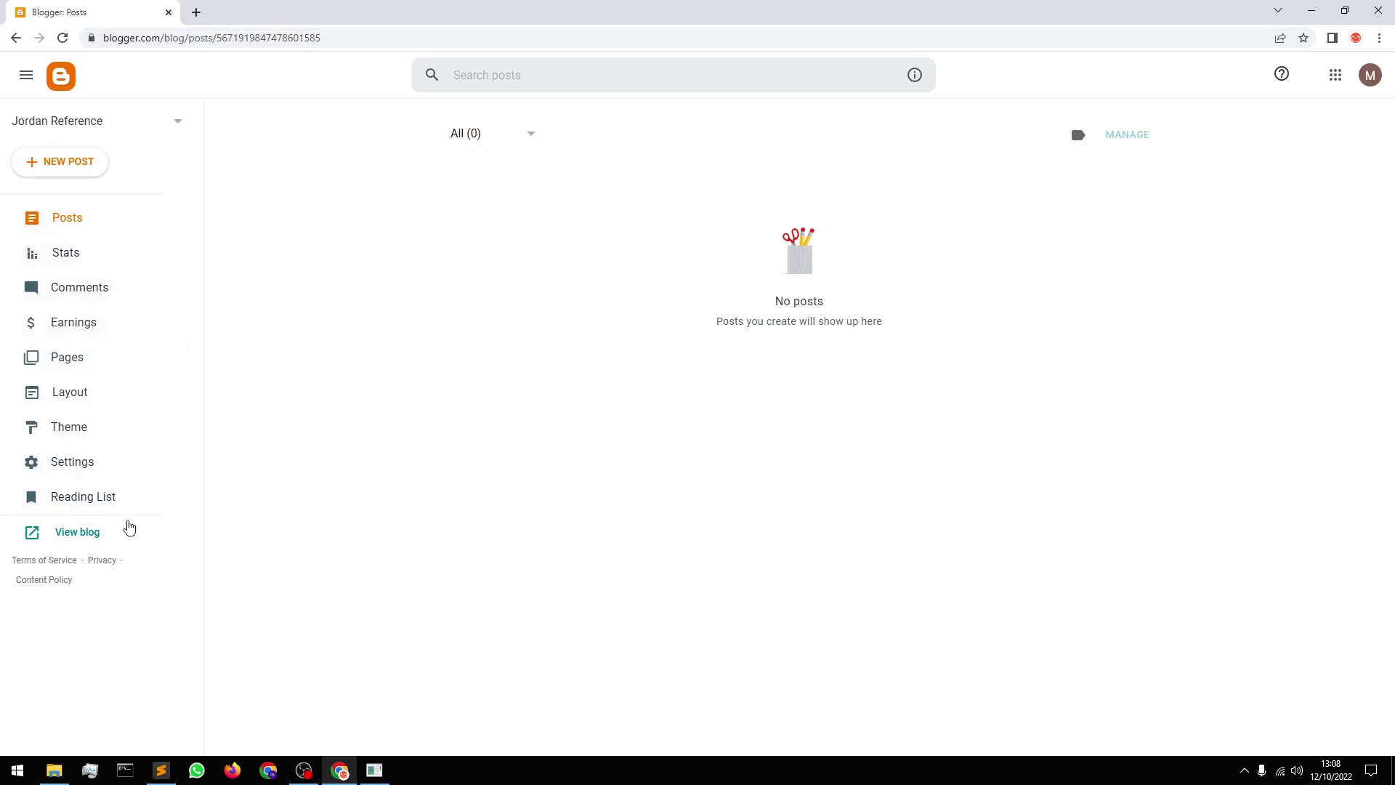
{"action": "left_click", "coordinate": [82, 468]}
{"action": "scroll", "coordinate": [450, 581], "scroll_direction": "down", "scroll_amount": 10}
{"action": "scroll", "coordinate": [455, 576], "scroll_direction": "down", "scroll_amount": 20}
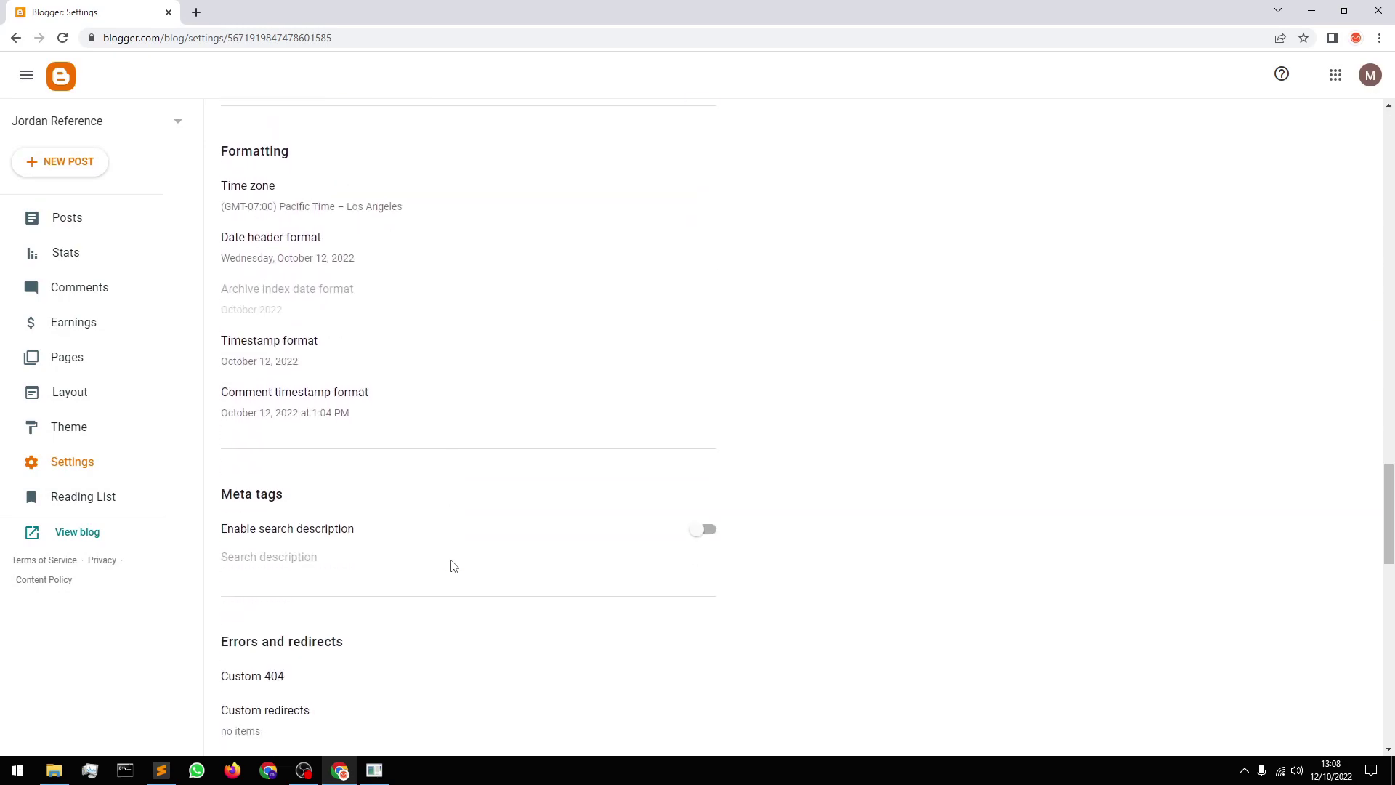
{"action": "scroll", "coordinate": [452, 564], "scroll_direction": "down", "scroll_amount": 8}
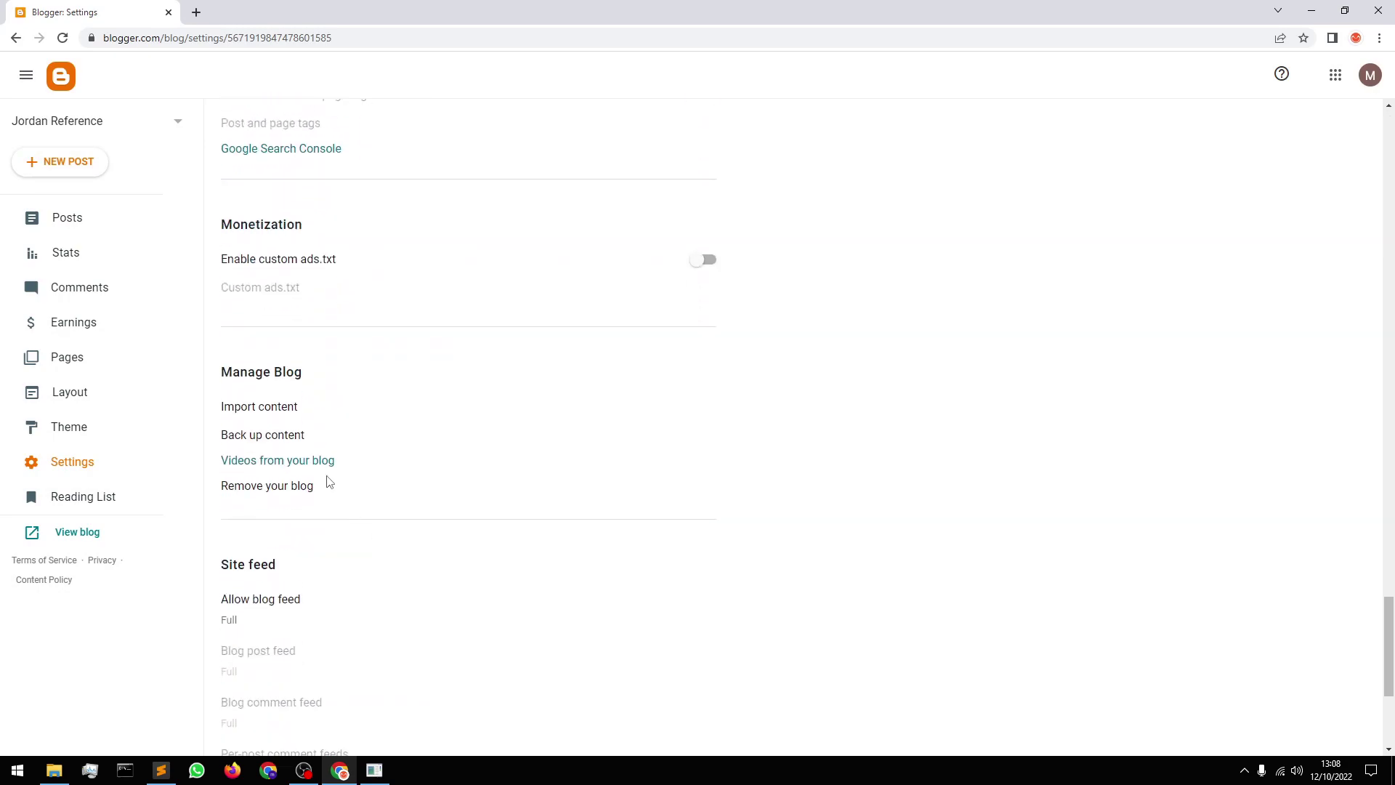
{"action": "left_click", "coordinate": [278, 414]}
{"action": "left_click", "coordinate": [839, 482]}
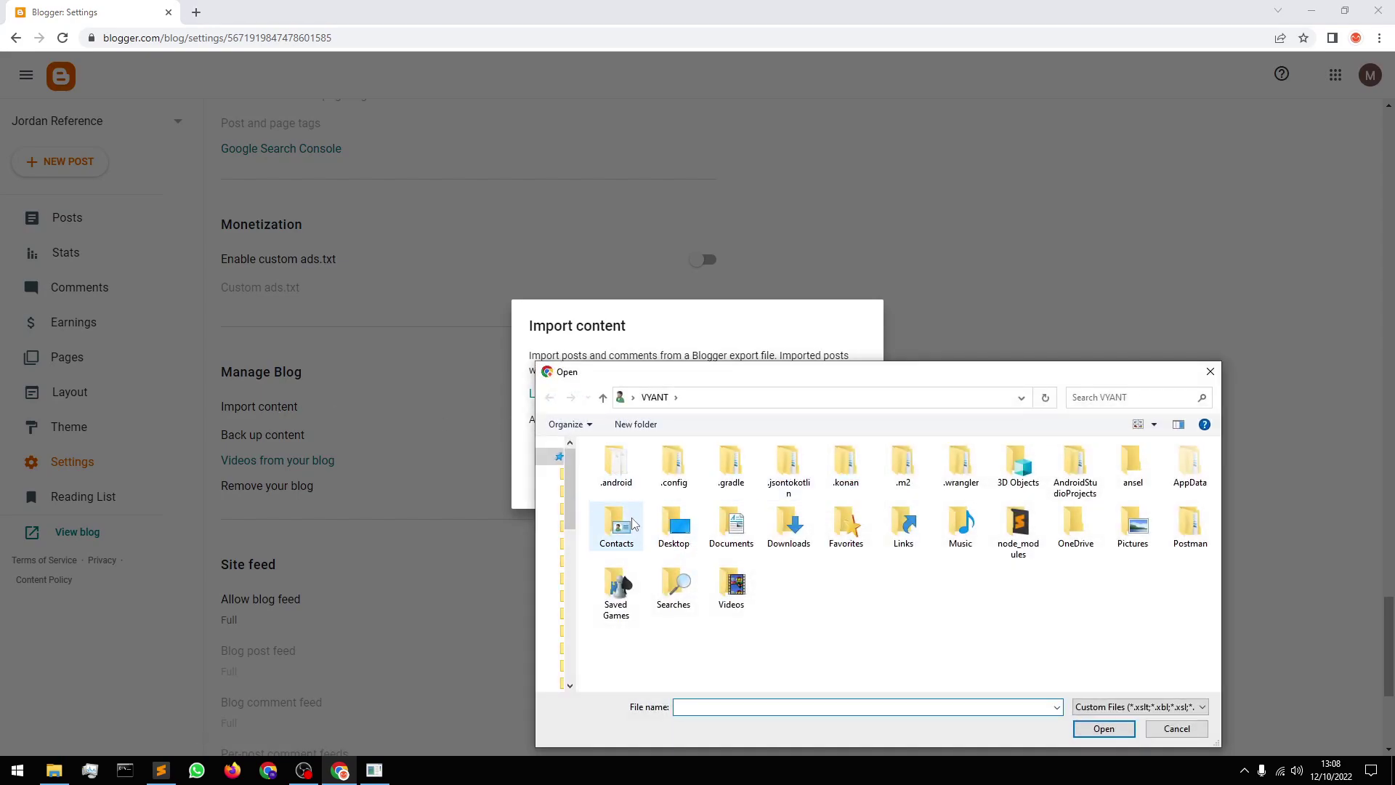
Copy the folder path C:\laragon\www\imake20221011\export\blogspot\jordan from File Explorer and choose blogspot_jordan_0.xml there for the Blogger import
{"action": "left_click", "coordinate": [54, 771]}
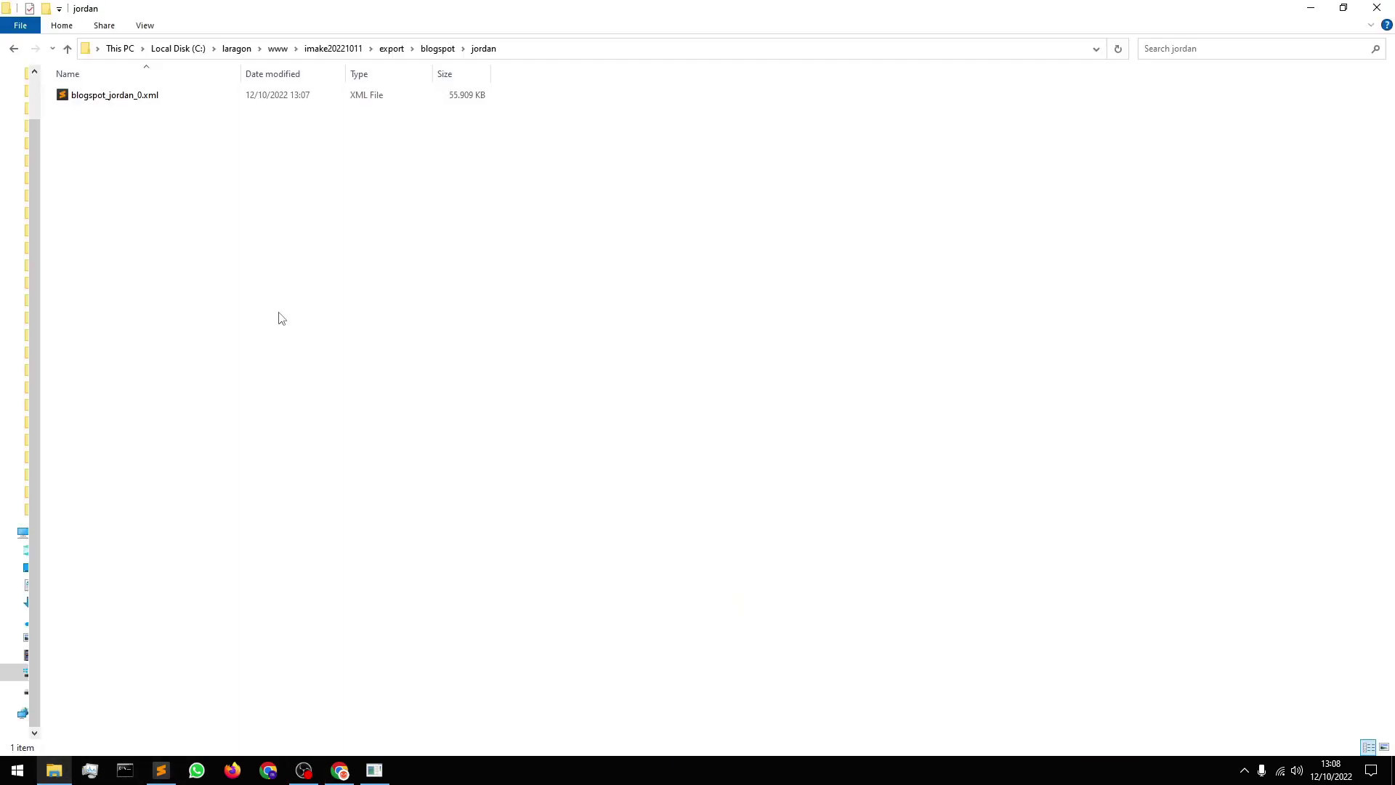
{"action": "left_click", "coordinate": [550, 45]}
{"action": "key", "text": "ctrl+c"}
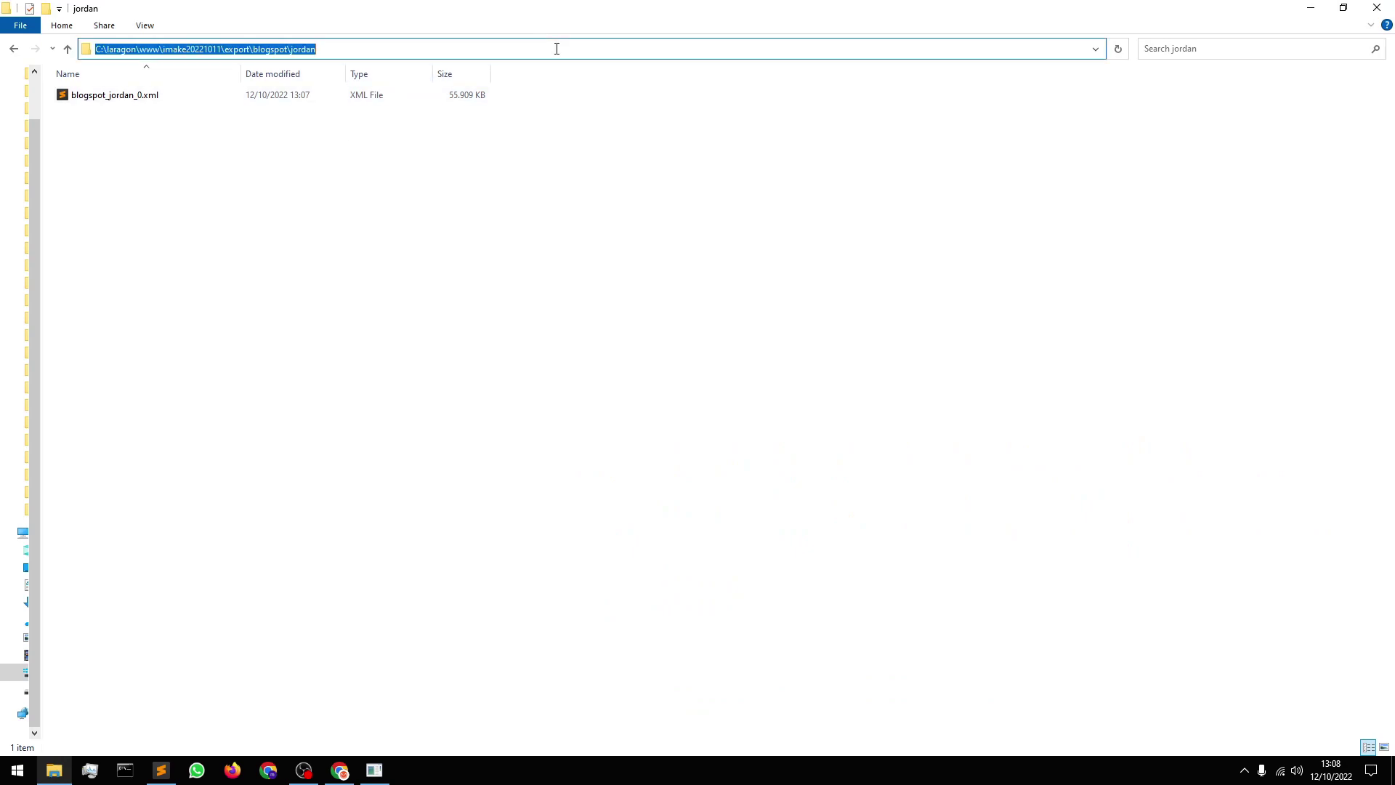
{"action": "left_click", "coordinate": [340, 770]}
{"action": "left_click", "coordinate": [771, 397]}
{"action": "key", "text": "ctrl+v"}
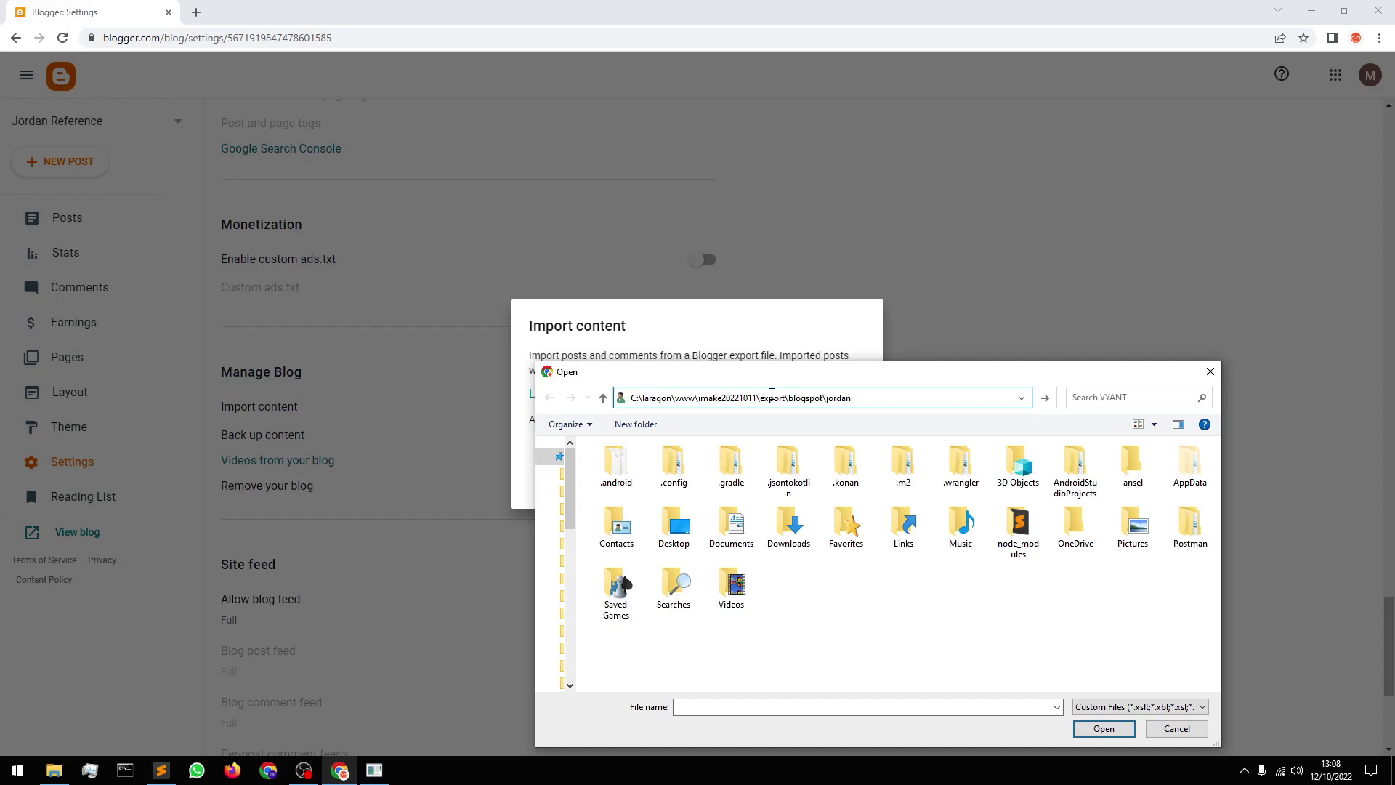
{"action": "key", "text": "Return"}
{"action": "left_click", "coordinate": [689, 474]}
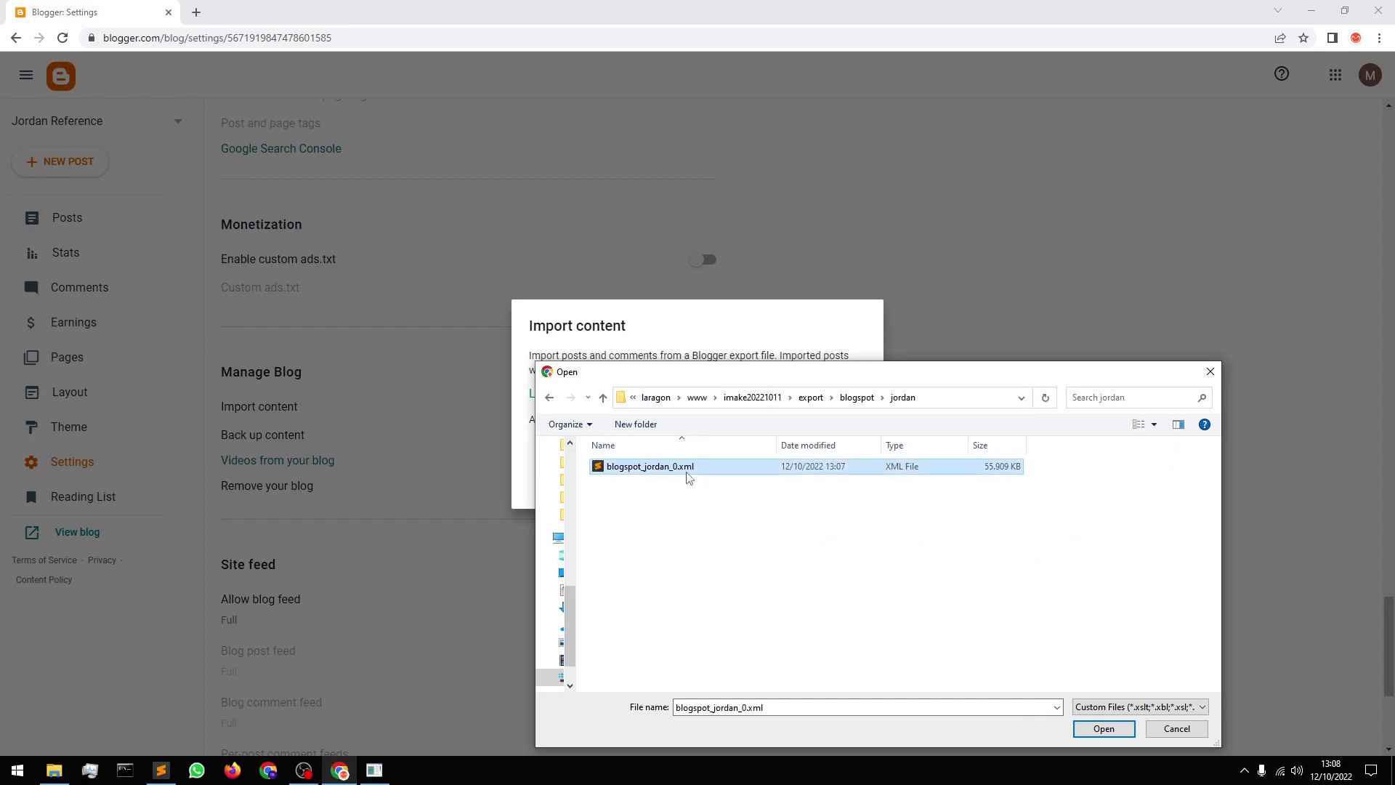
{"action": "left_click", "coordinate": [1104, 729]}
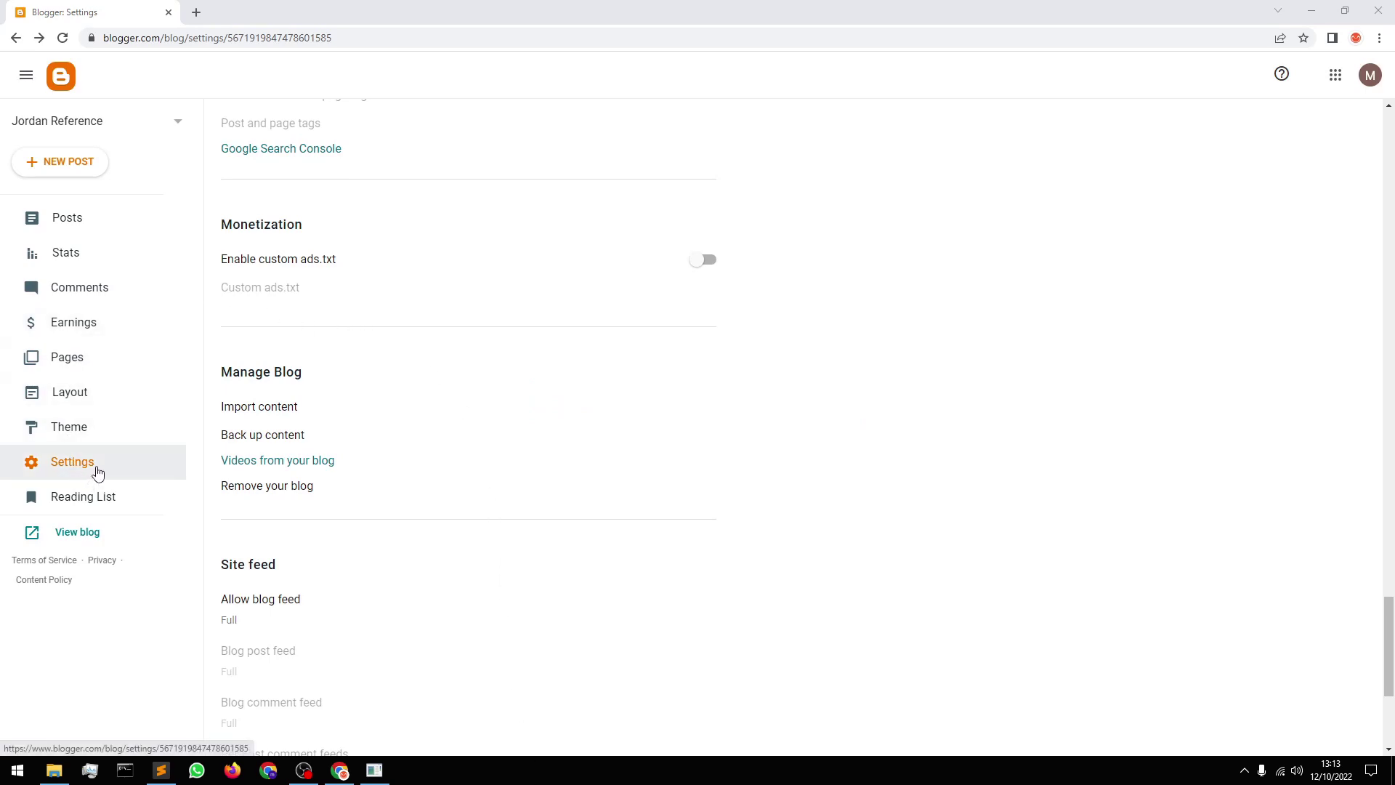
Open the current blog theme for HTML editing
{"action": "left_click", "coordinate": [77, 426]}
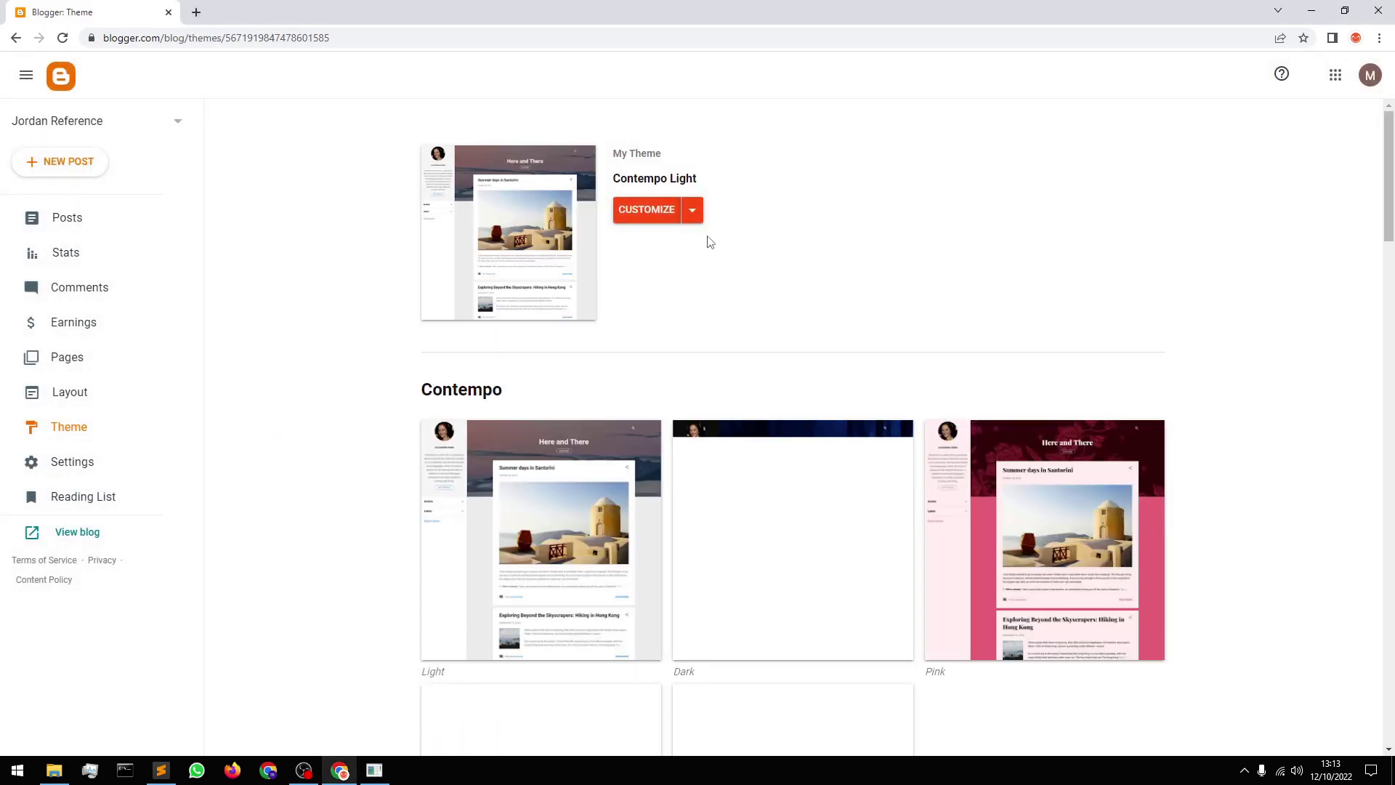
{"action": "left_click", "coordinate": [693, 209]}
{"action": "left_click", "coordinate": [601, 325]}
Replace the theme's entire HTML with the full contents of omatic - uads clear.xml from Sublime Text
{"action": "left_click", "coordinate": [161, 770]}
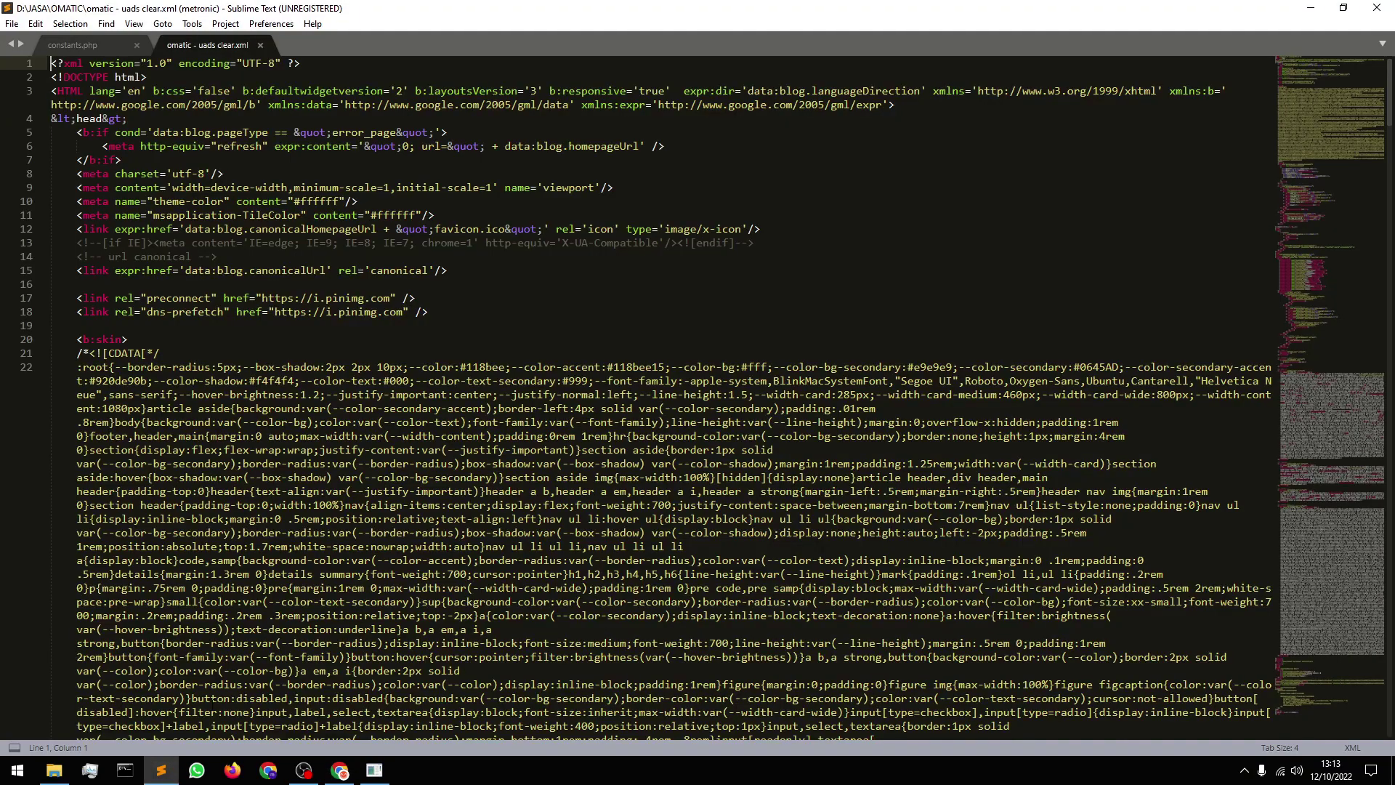
{"action": "key", "text": "ctrl+a"}
{"action": "key", "text": "ctrl+c"}
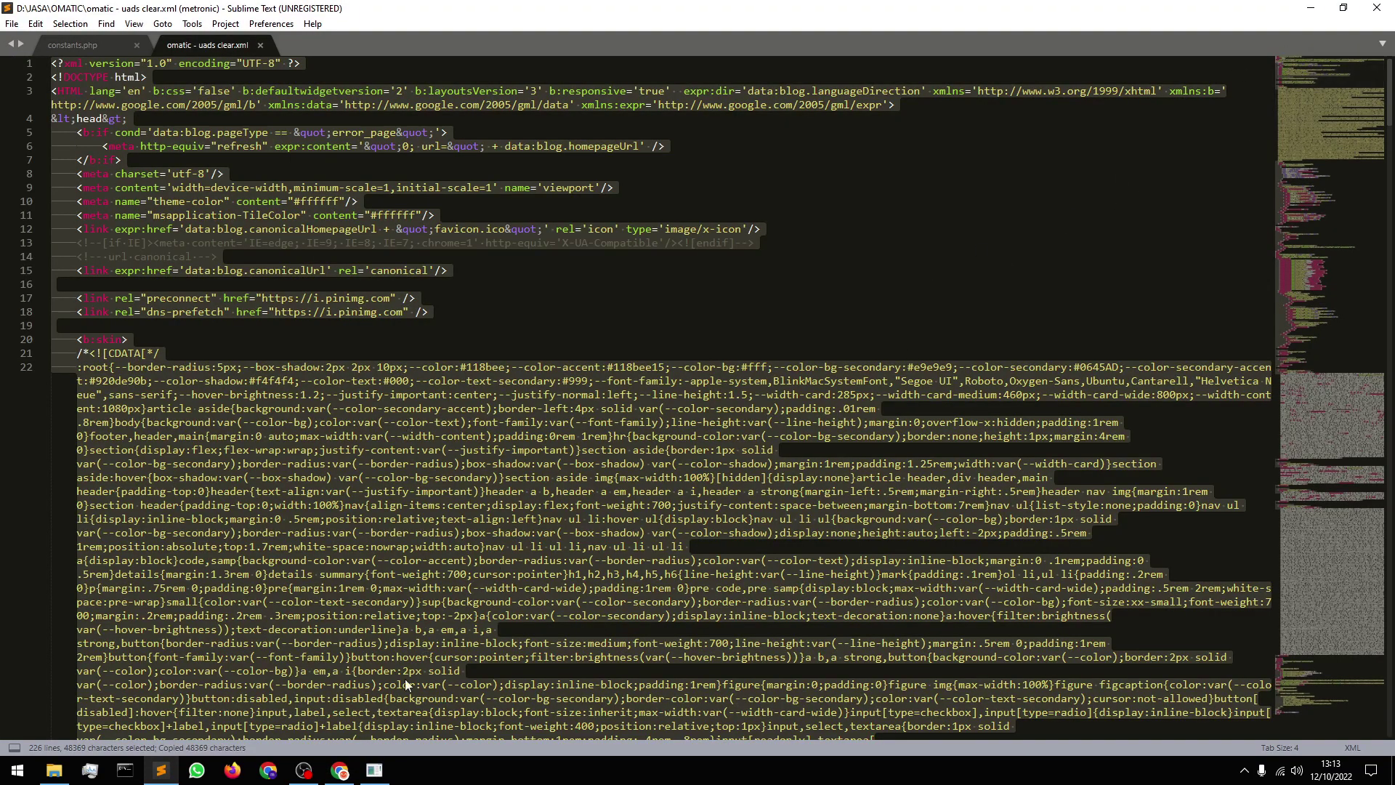
{"action": "left_click", "coordinate": [339, 770]}
{"action": "left_click", "coordinate": [498, 463]}
{"action": "key", "text": "ctrl+a"}
{"action": "key", "text": "ctrl+v"}
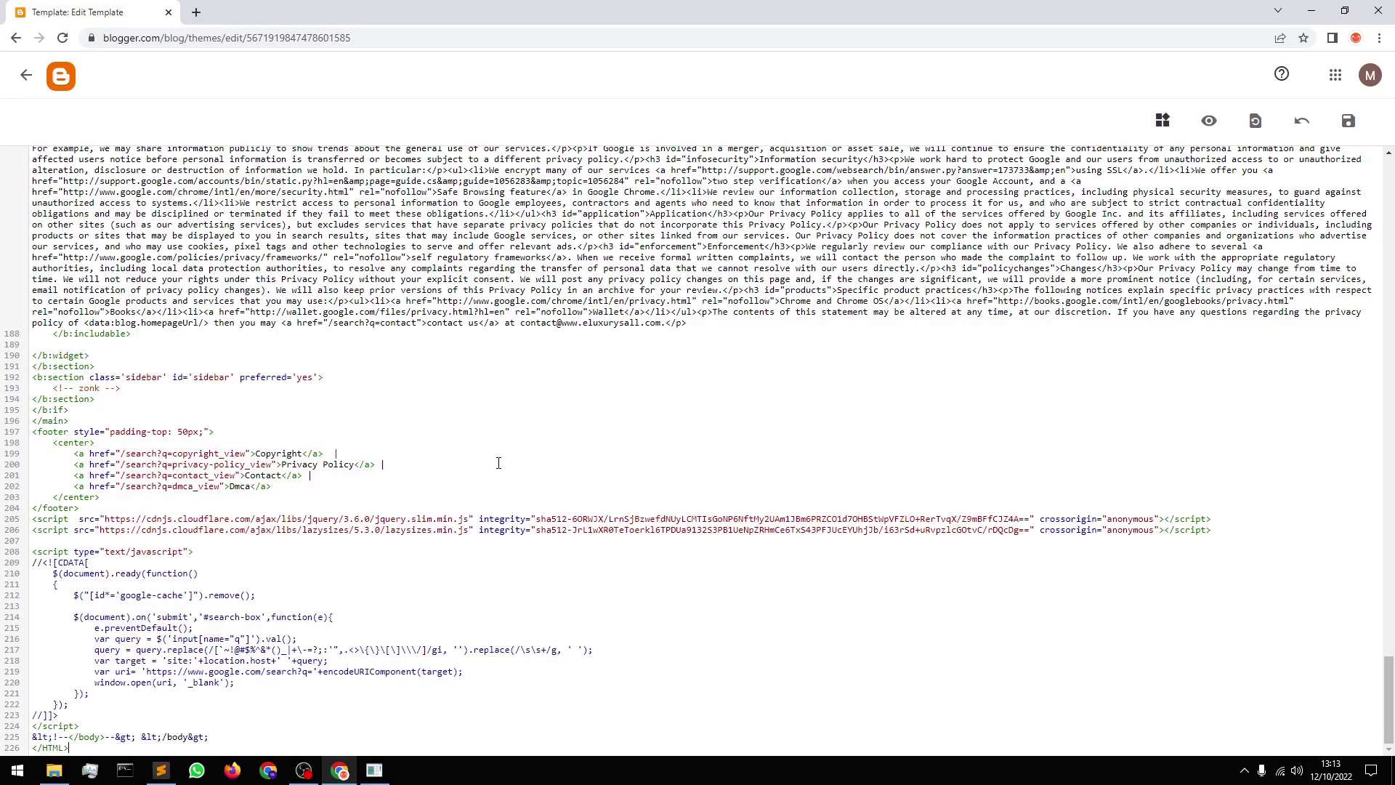
Save the replaced theme HTML, dismissing the notification and repeating the save
{"action": "left_click", "coordinate": [1349, 120]}
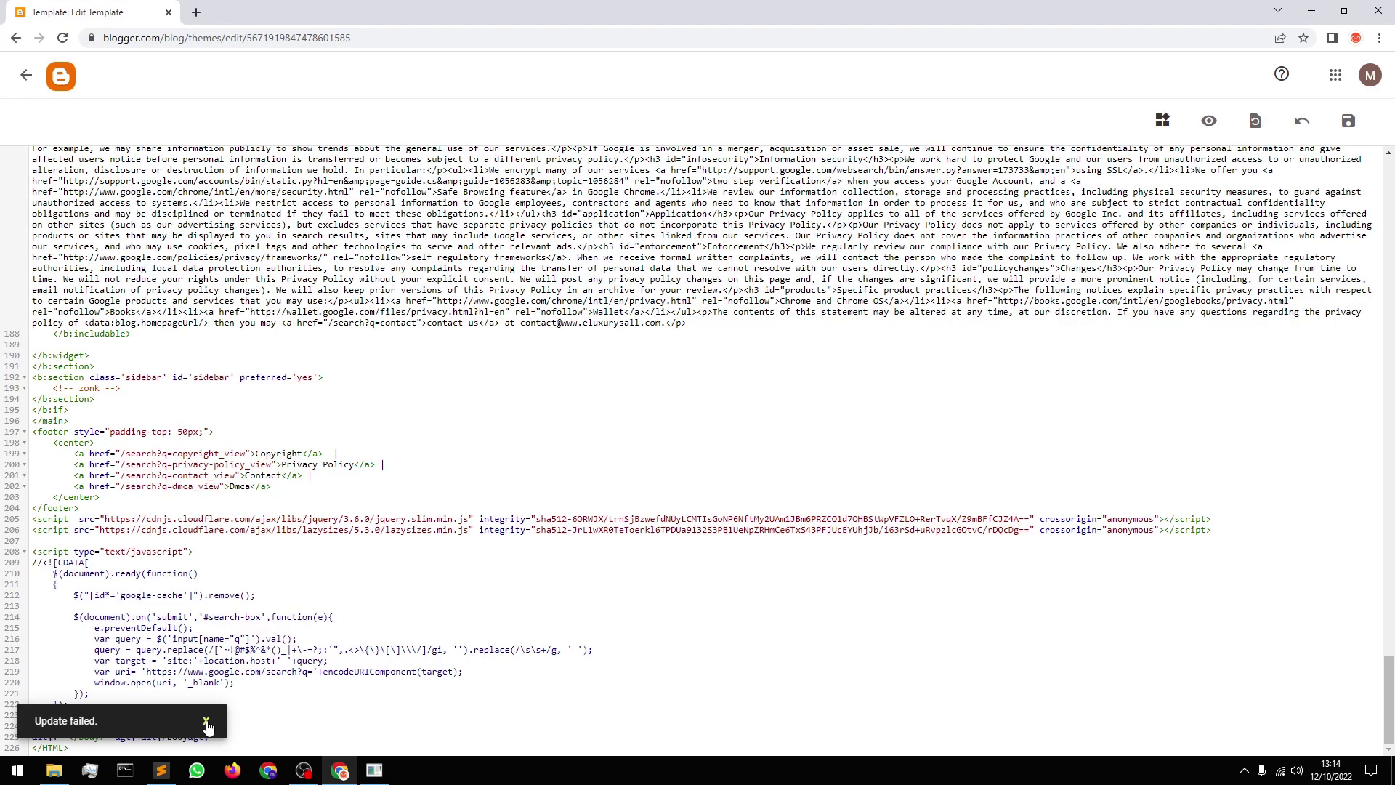
{"action": "left_click", "coordinate": [208, 724]}
{"action": "left_click", "coordinate": [1348, 121]}
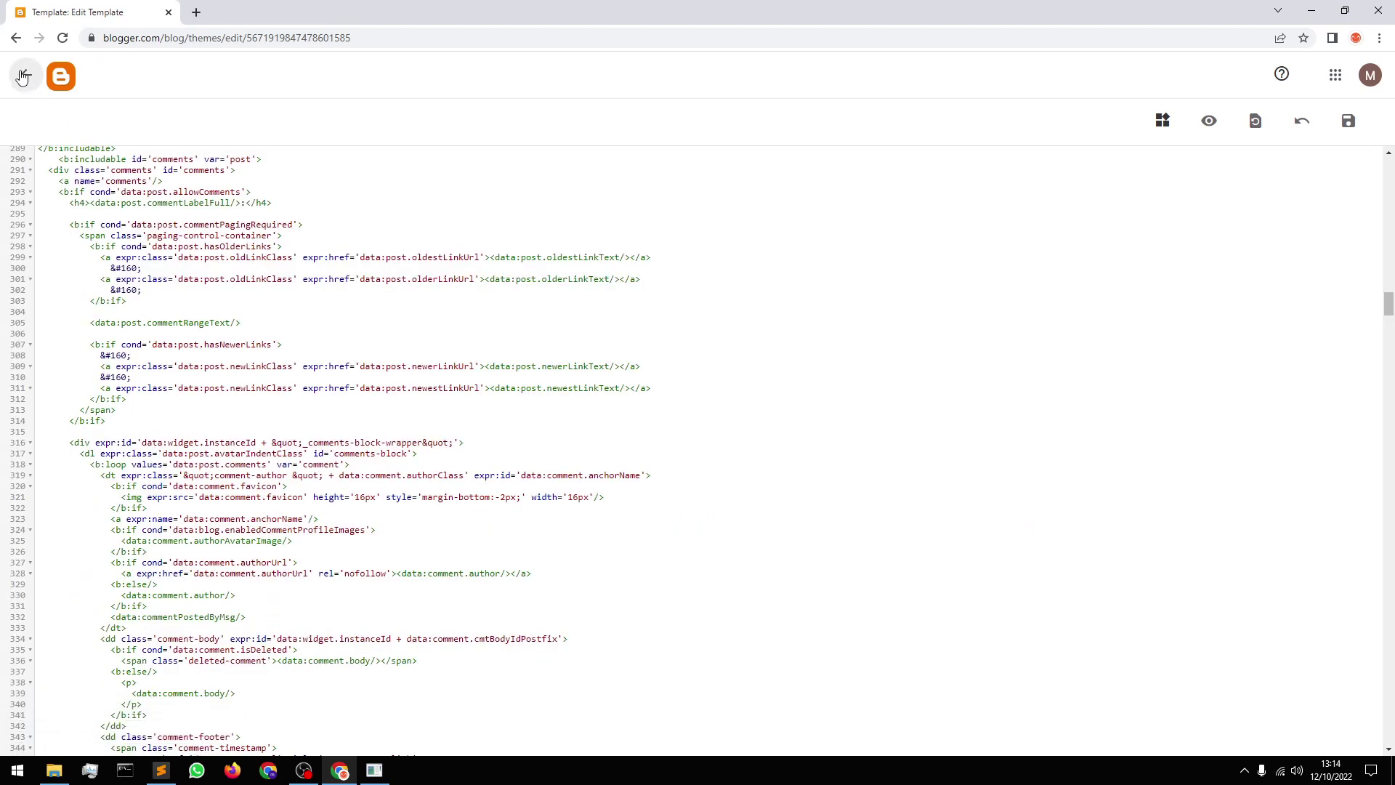
Leave the HTML editor and reload the Theme page
{"action": "left_click", "coordinate": [22, 75]}
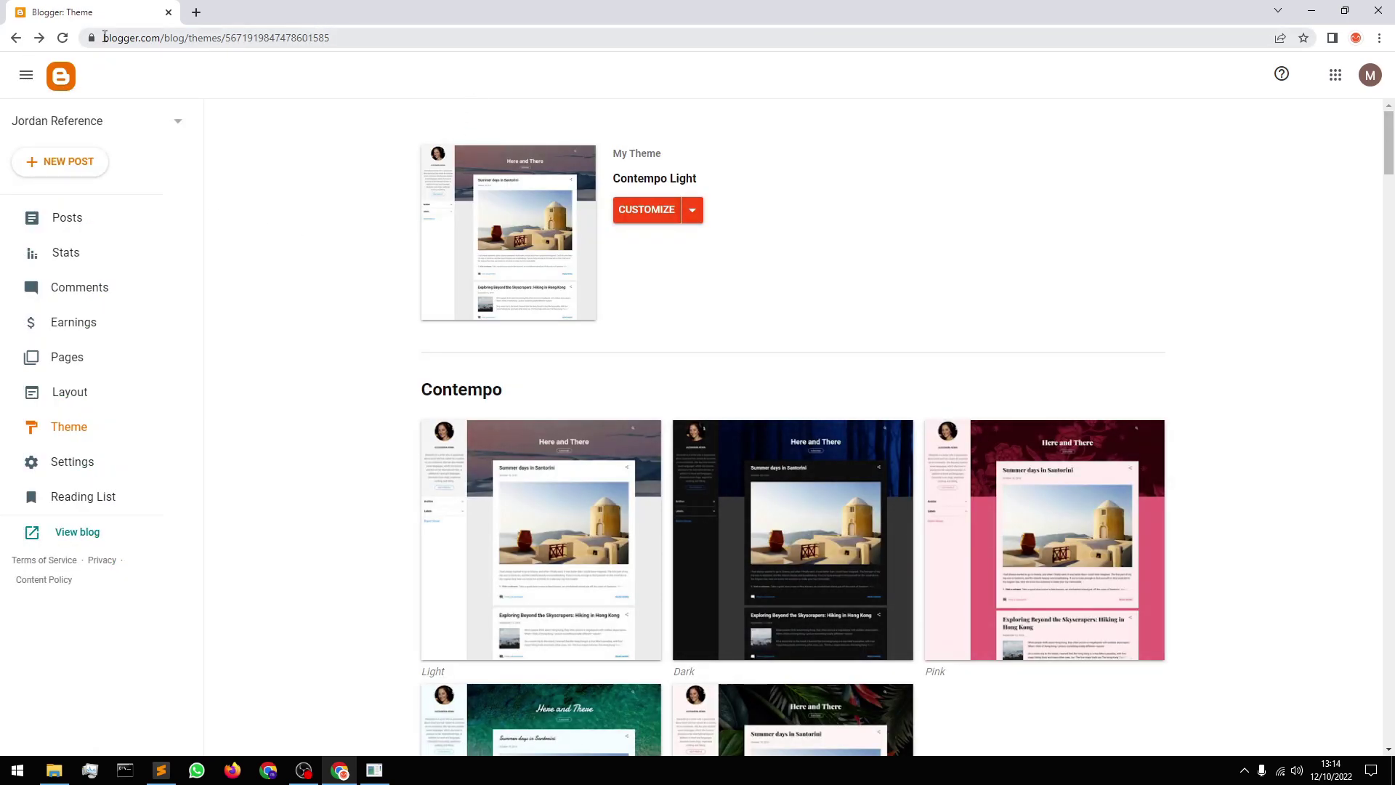
{"action": "left_click", "coordinate": [299, 43]}
{"action": "key", "text": "Return"}
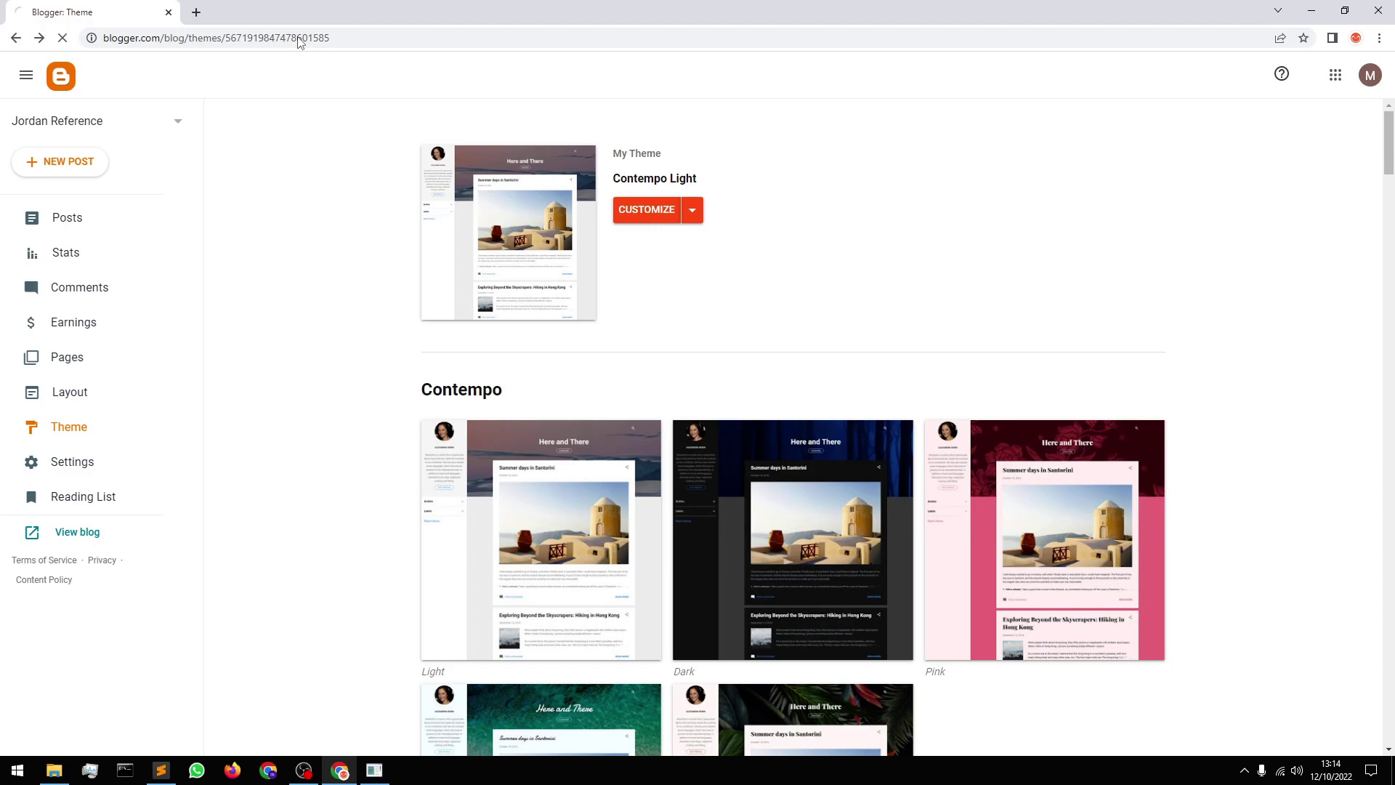
Set the mobile theme option to show the Desktop theme on mobile devices and save it
{"action": "left_click", "coordinate": [698, 215]}
{"action": "left_click", "coordinate": [608, 364]}
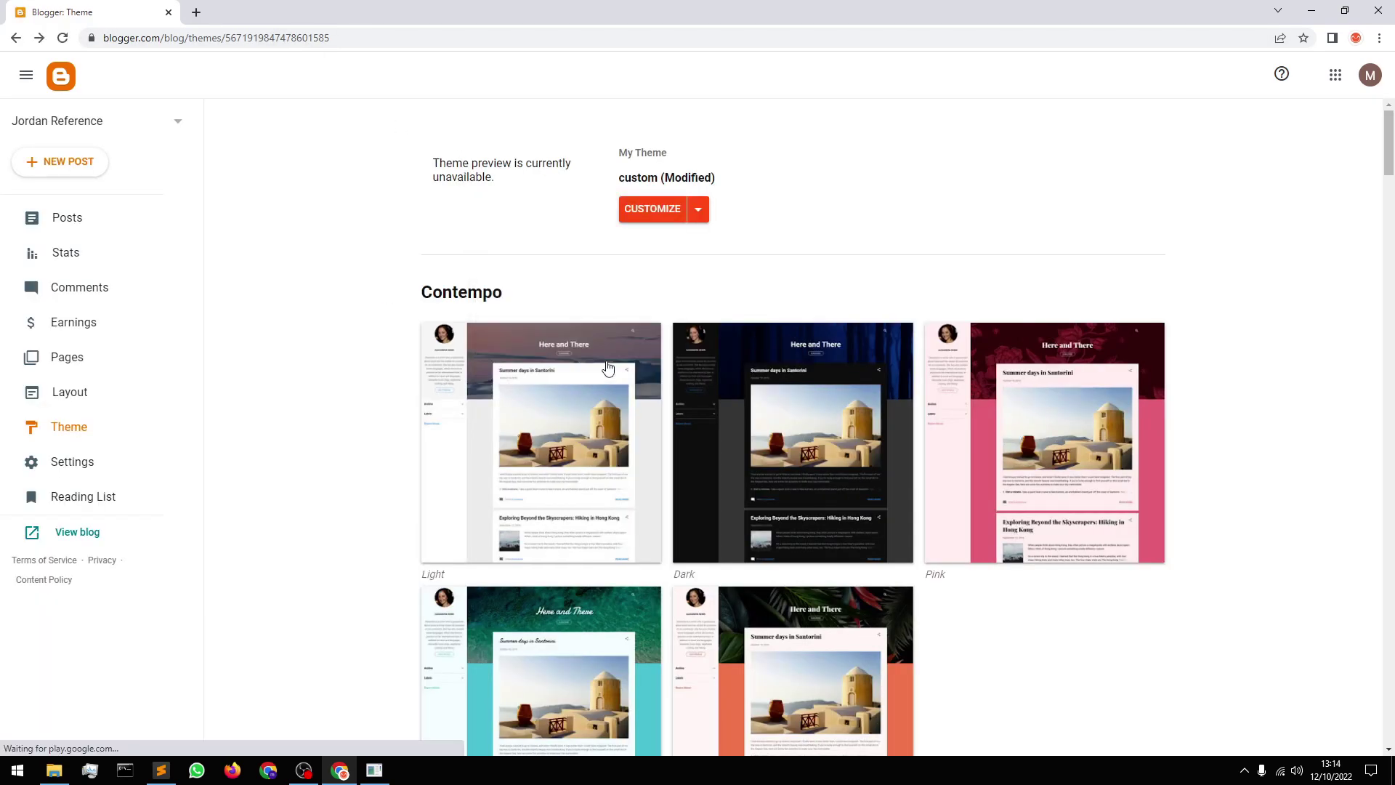
{"action": "left_click", "coordinate": [593, 321]}
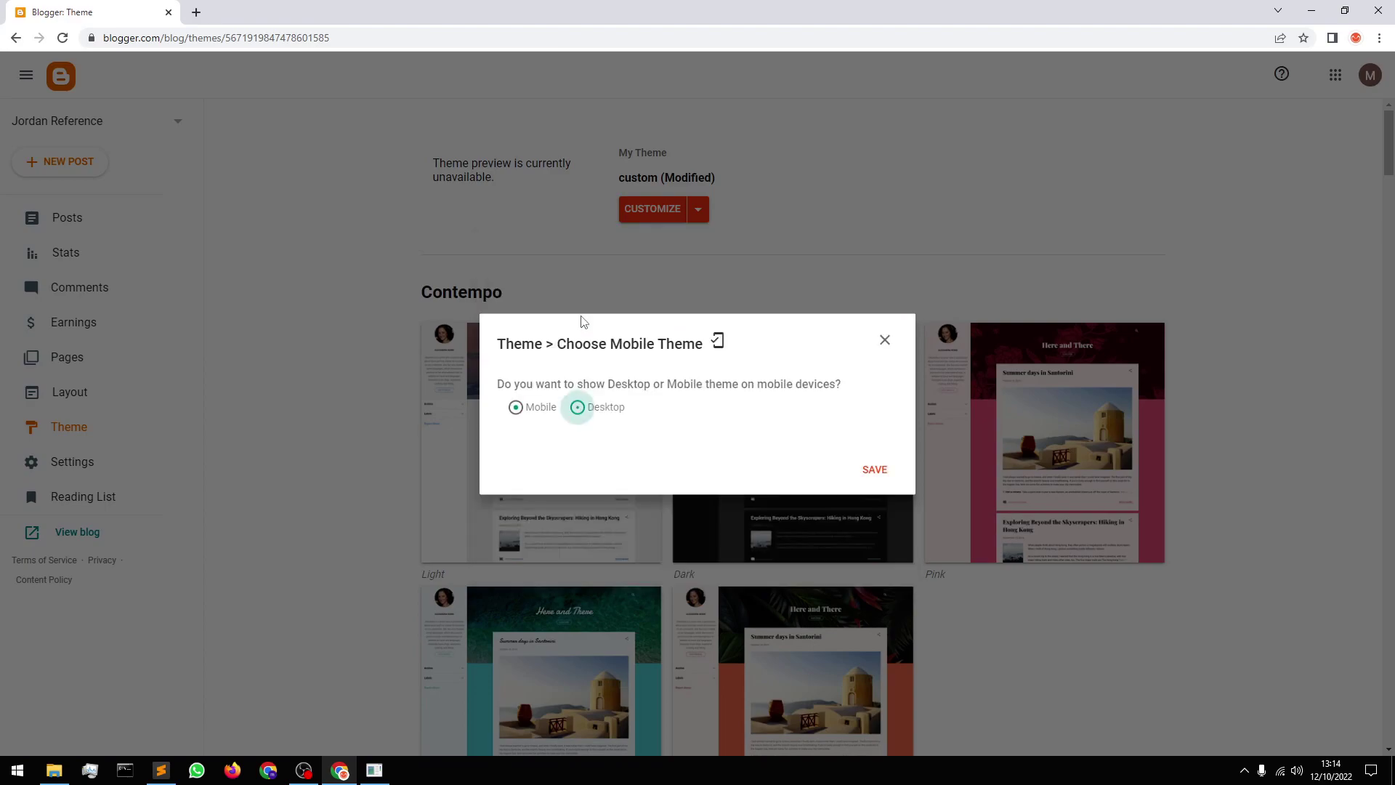
{"action": "left_click", "coordinate": [875, 470]}
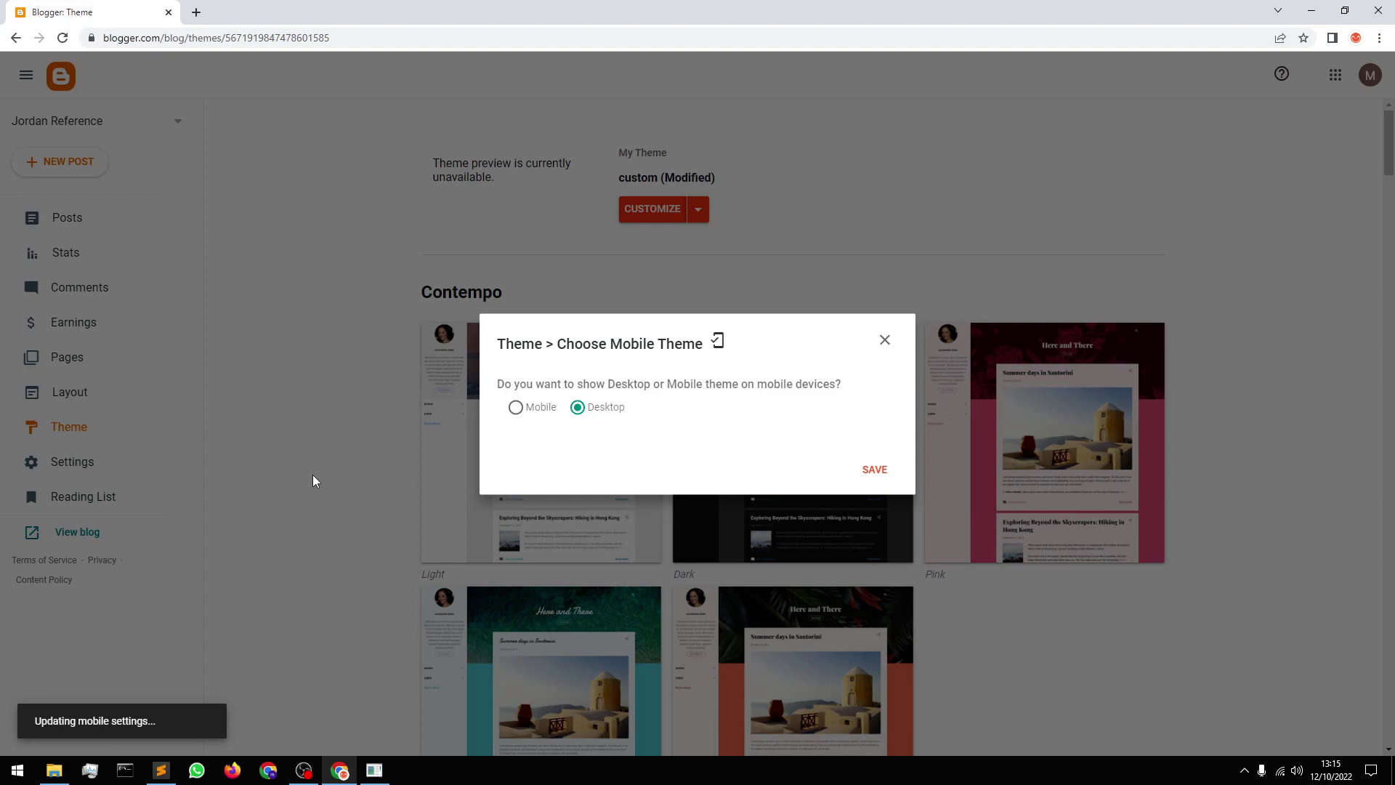
Save the Desktop mobile theme option again and reload the Theme page
{"action": "left_click", "coordinate": [875, 470]}
{"action": "left_click", "coordinate": [406, 44]}
{"action": "key", "text": "Return"}
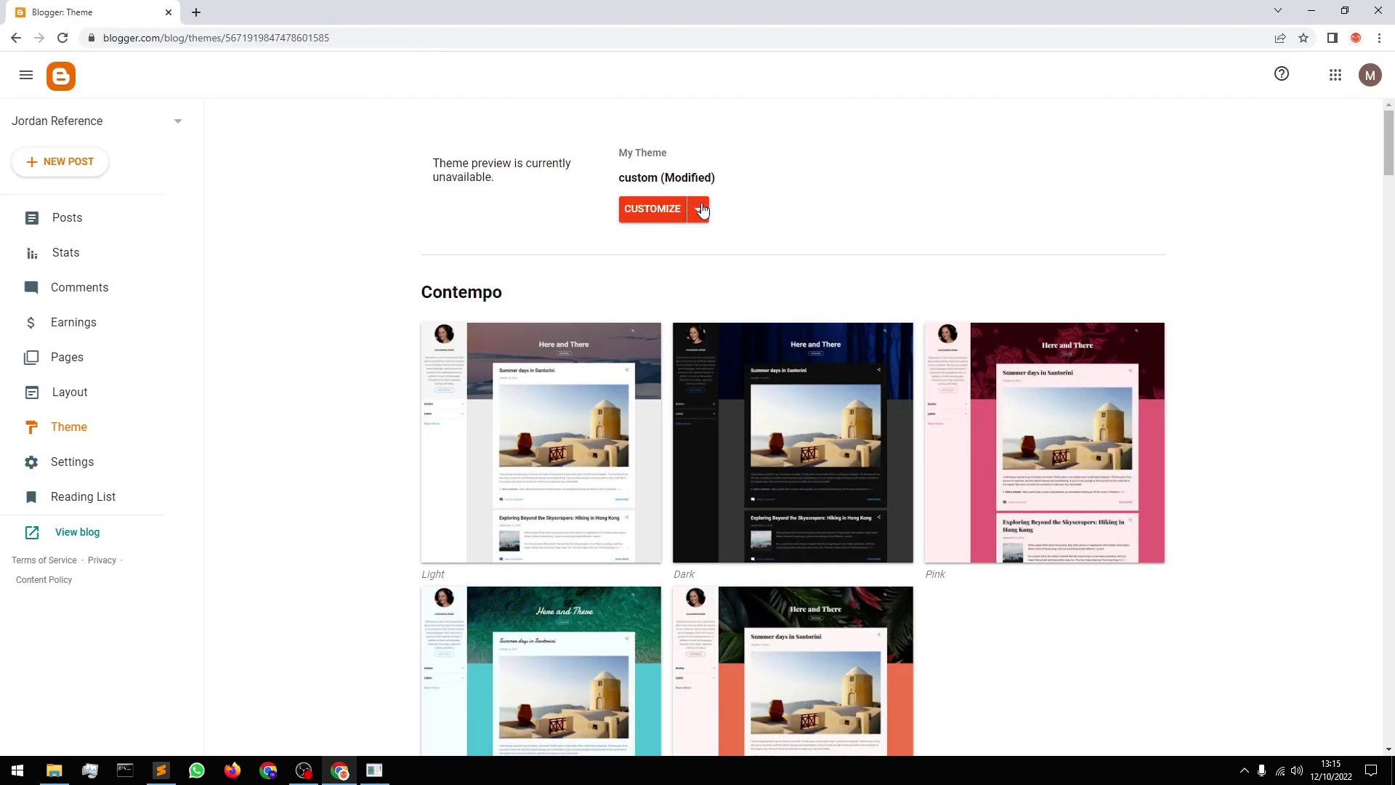
Reopen the theme's mobile settings, choose Desktop for mobile devices, and save the choice
{"action": "left_click", "coordinate": [698, 209]}
{"action": "left_click", "coordinate": [607, 357]}
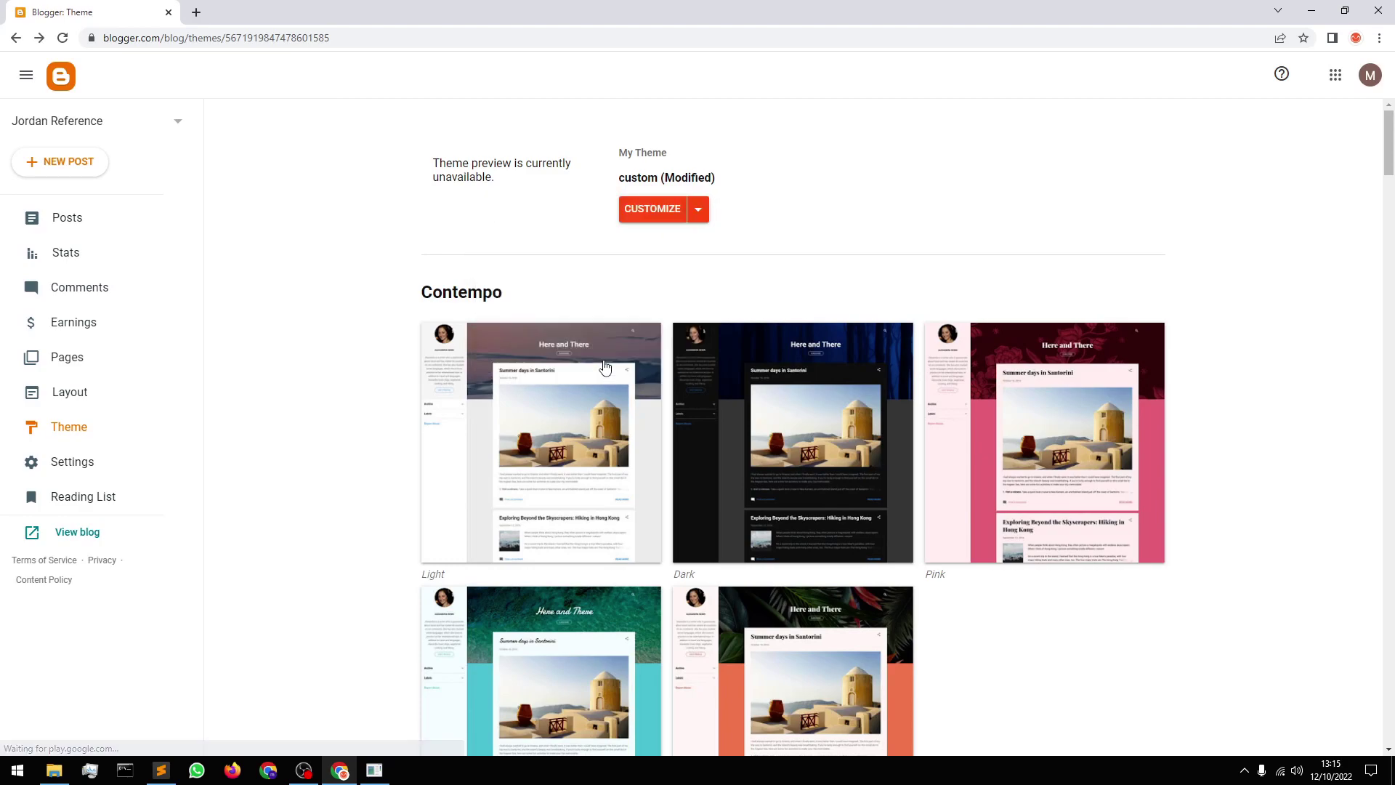
{"action": "left_click", "coordinate": [578, 320]}
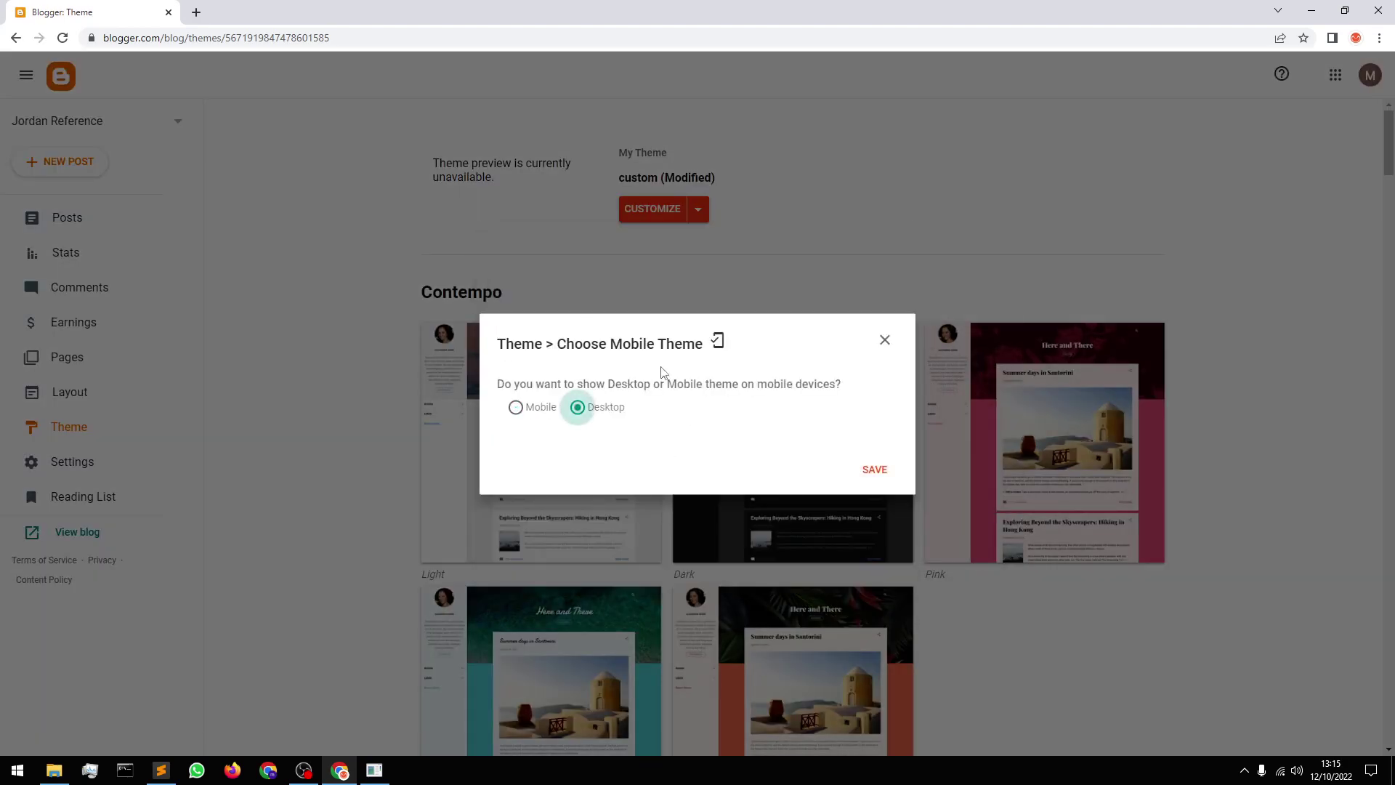
{"action": "left_click", "coordinate": [875, 470]}
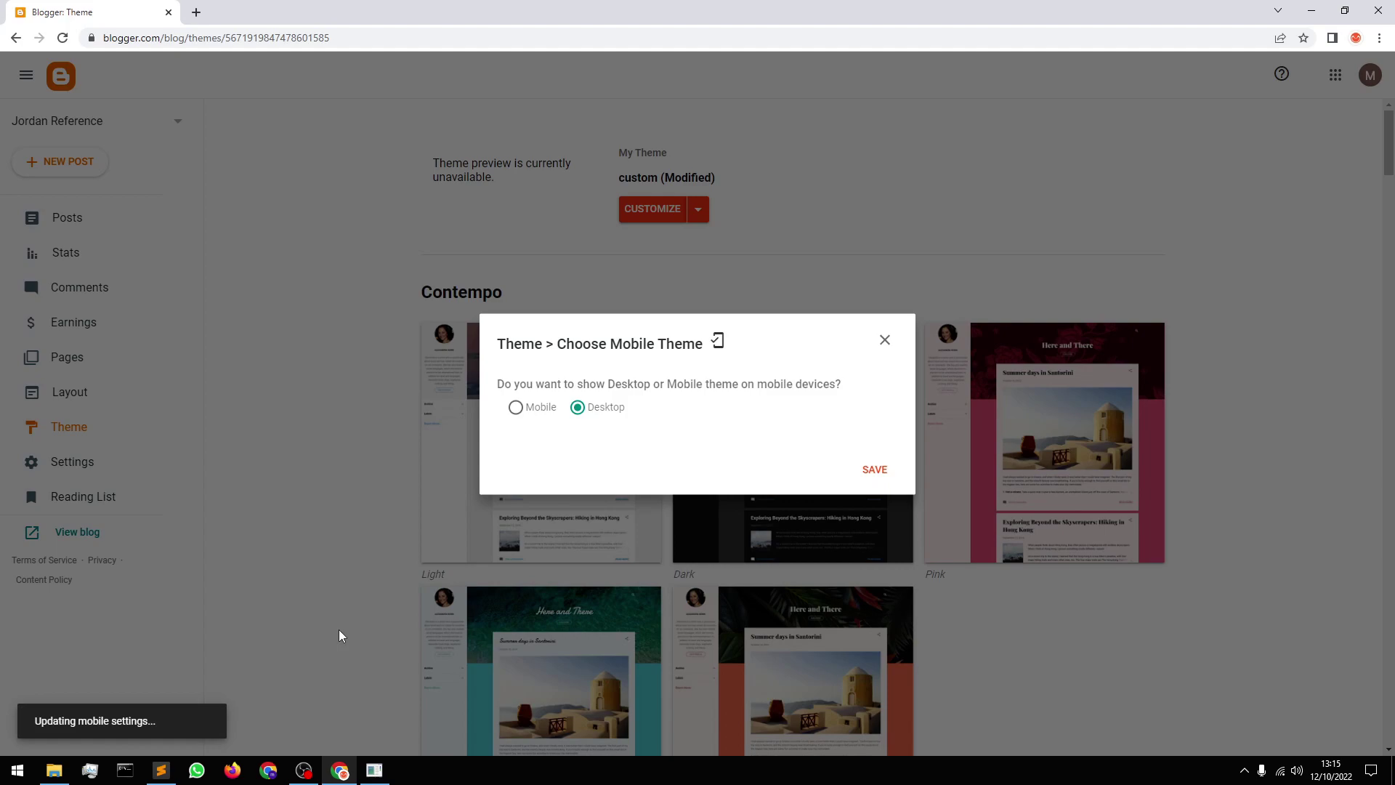
{"action": "left_click", "coordinate": [873, 470]}
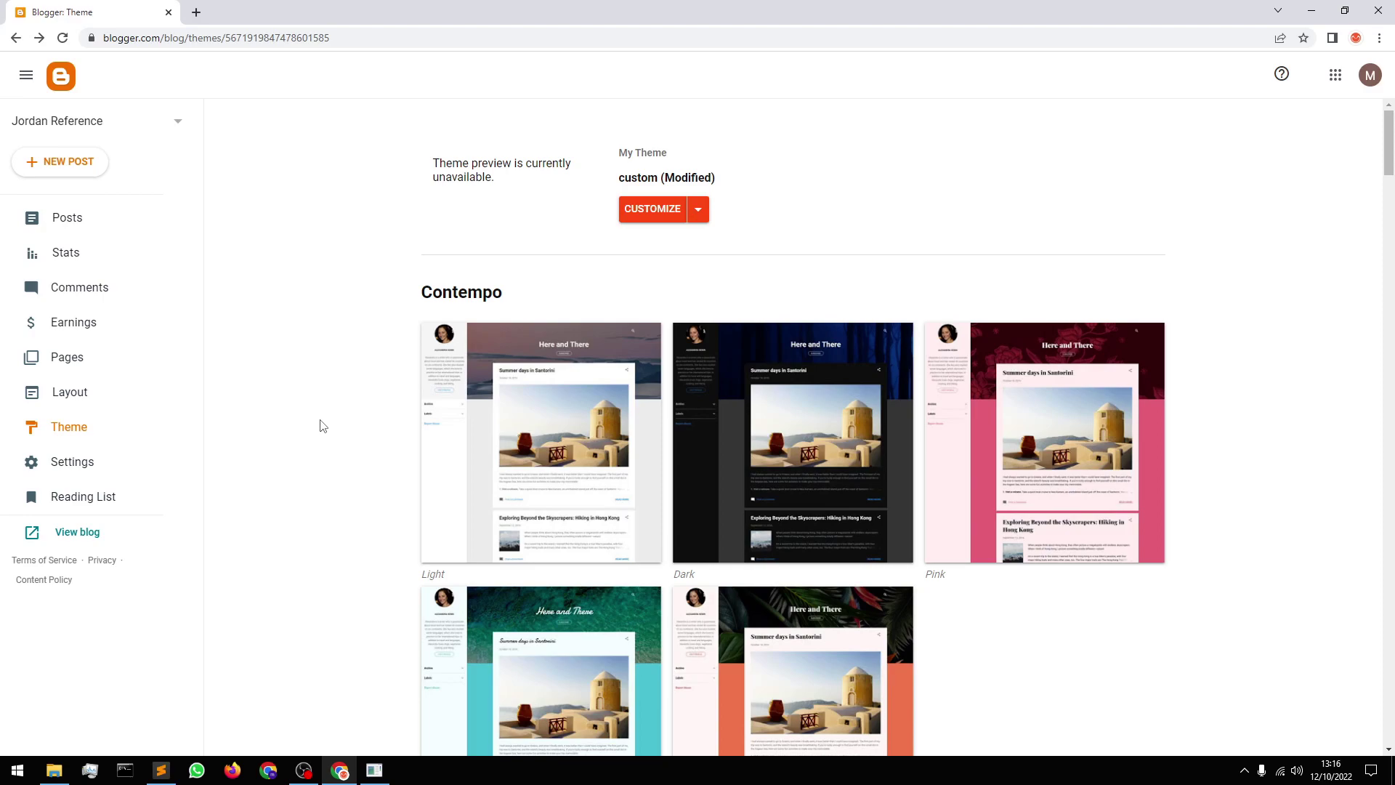
Open the blog's posts list, reload it, and check the post counts by status
{"action": "left_click", "coordinate": [99, 218]}
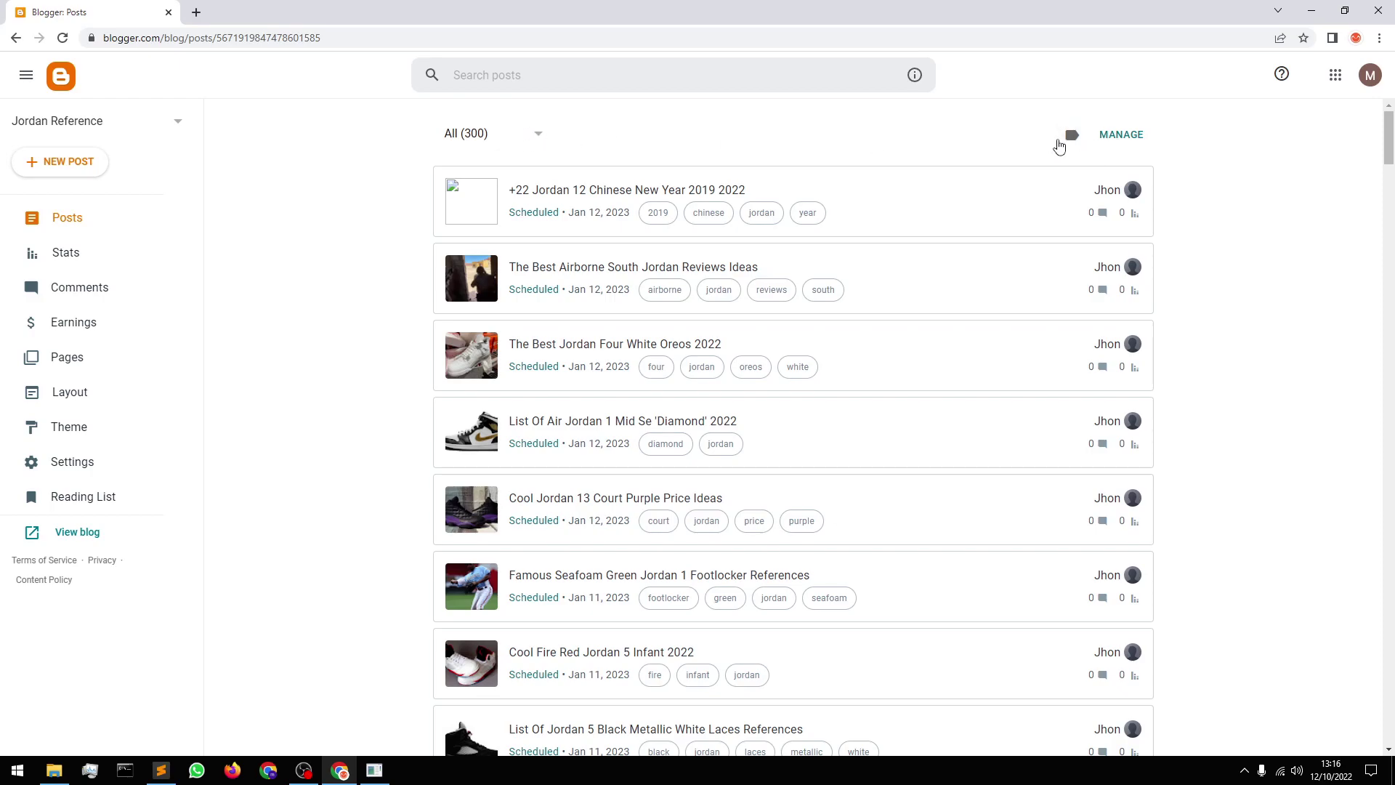
{"action": "left_click", "coordinate": [494, 38]}
{"action": "key", "text": "Return"}
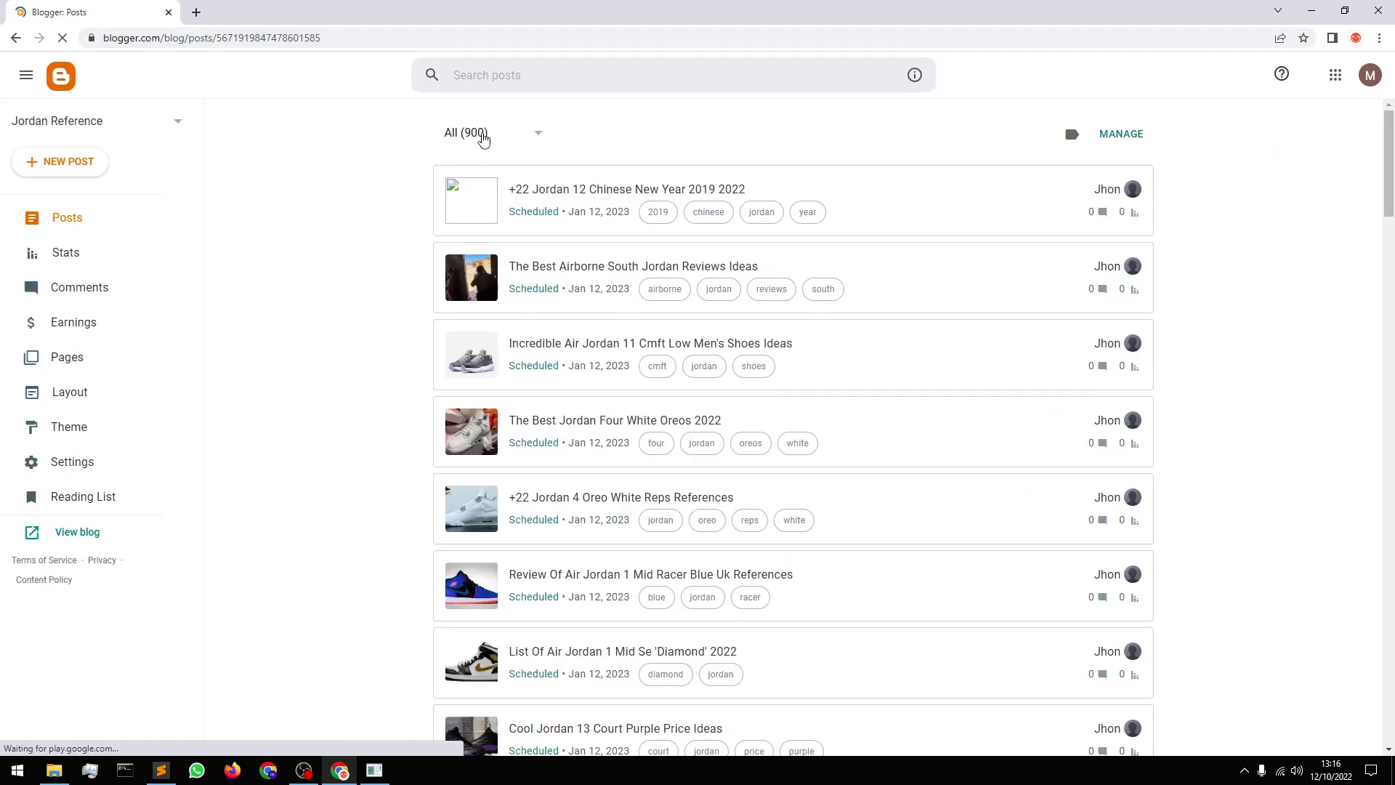
{"action": "left_click", "coordinate": [529, 139]}
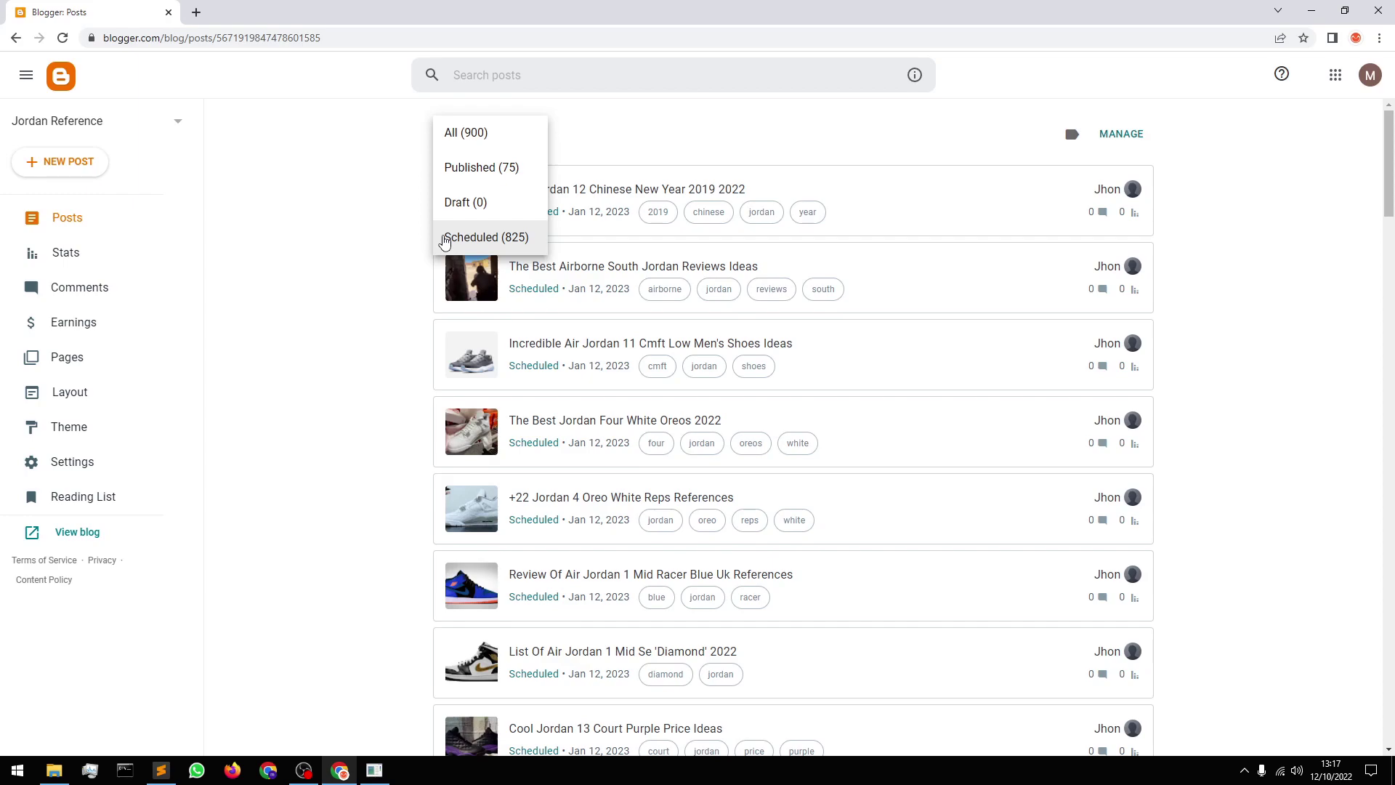
{"action": "left_click", "coordinate": [280, 350]}
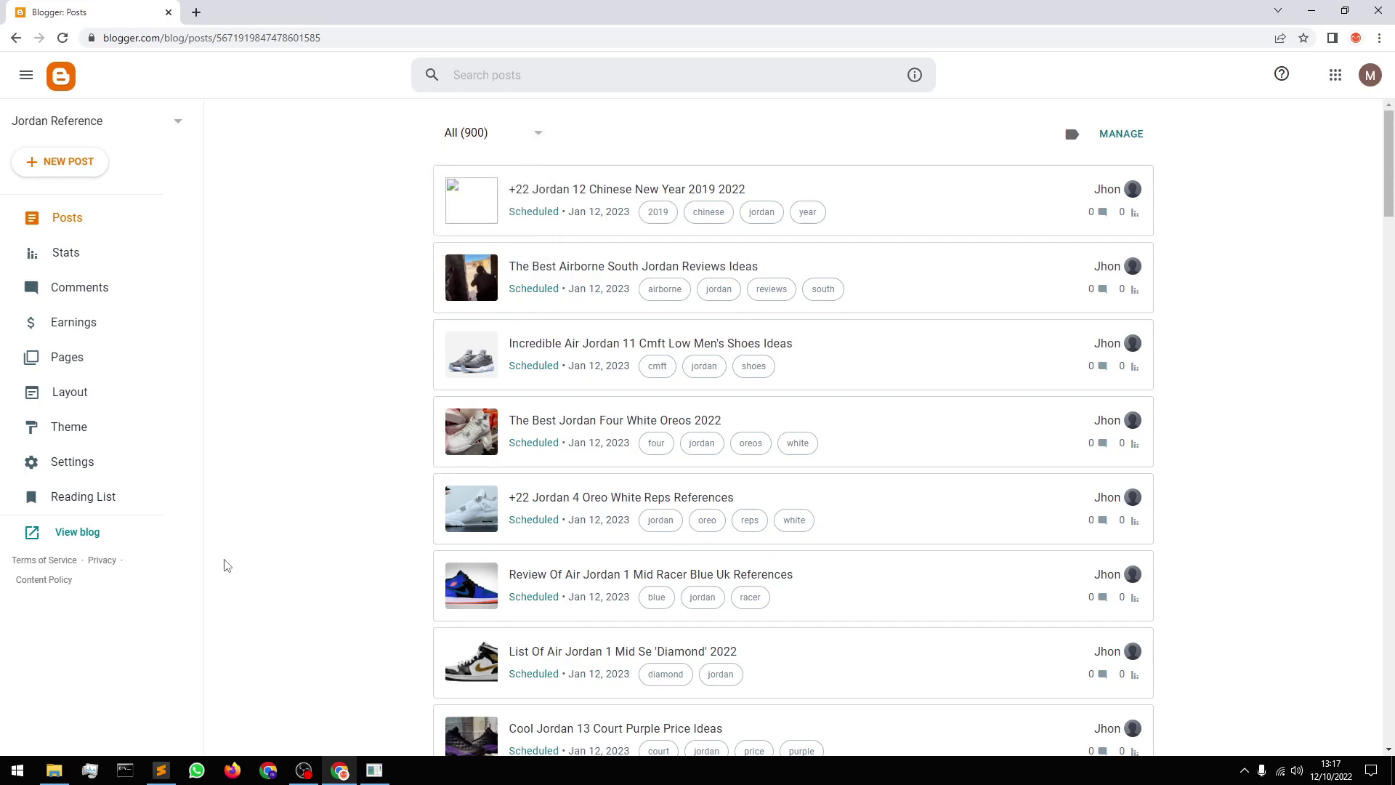
Review the back date and schedule date settings in constants.php in Sublime Text, then return to the posts list
{"action": "left_click", "coordinate": [160, 776]}
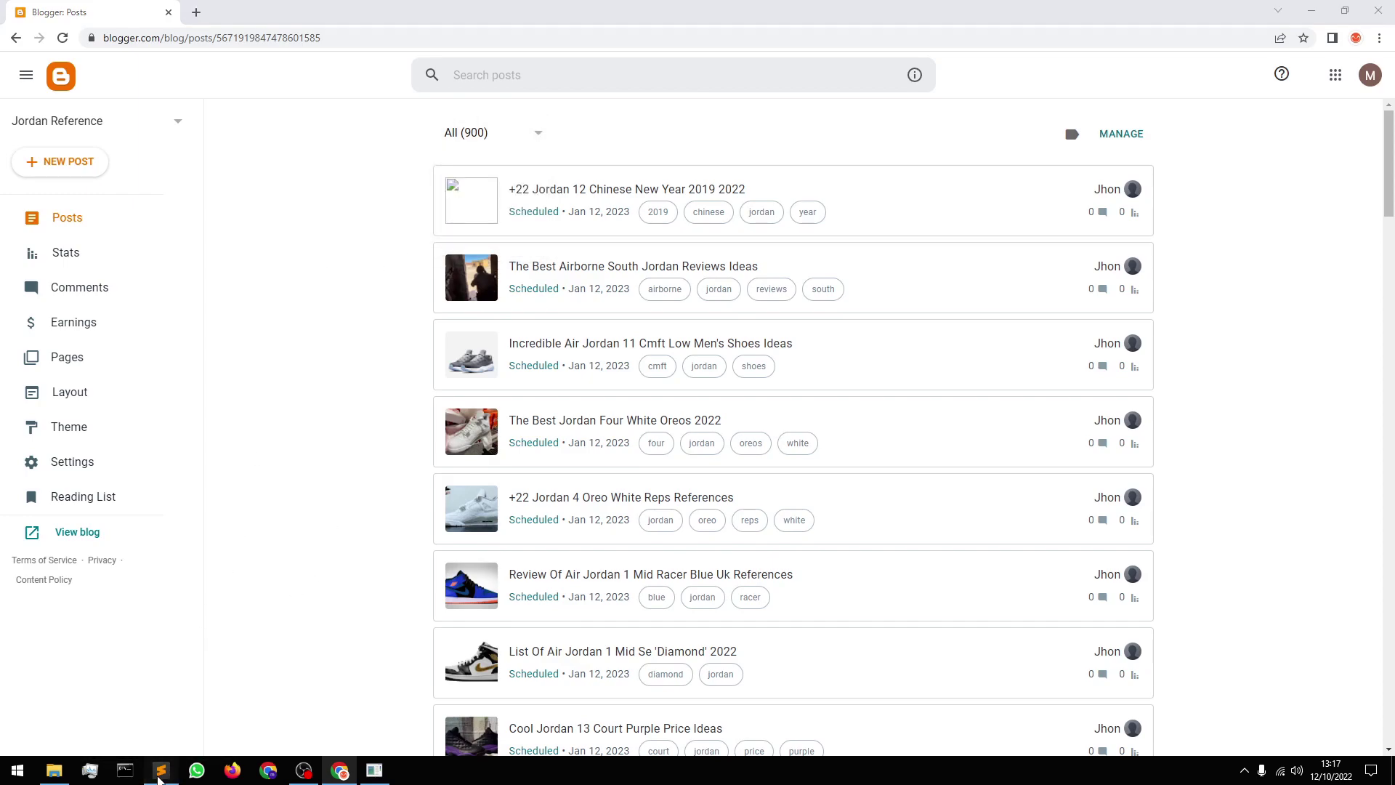
{"action": "left_click", "coordinate": [103, 50]}
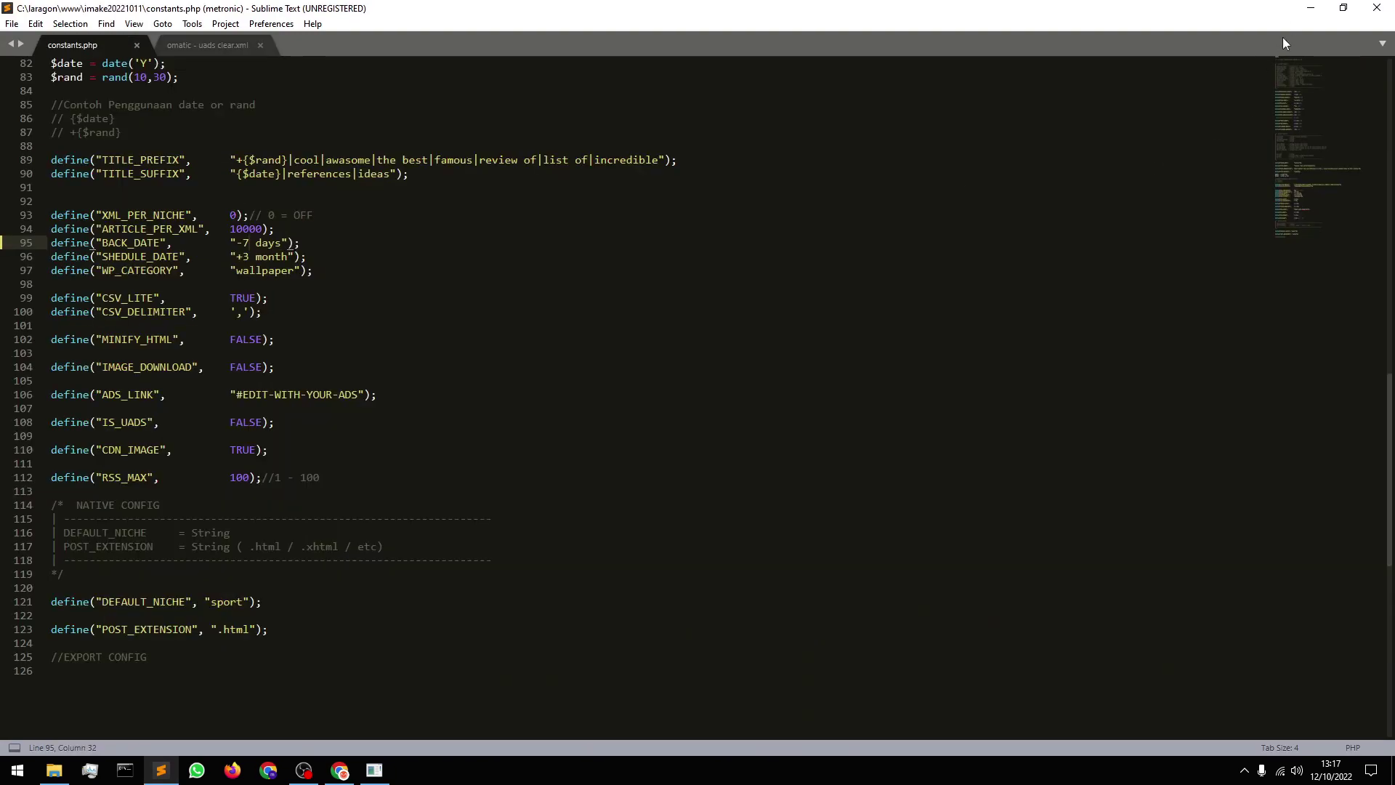
{"action": "left_click", "coordinate": [1312, 10]}
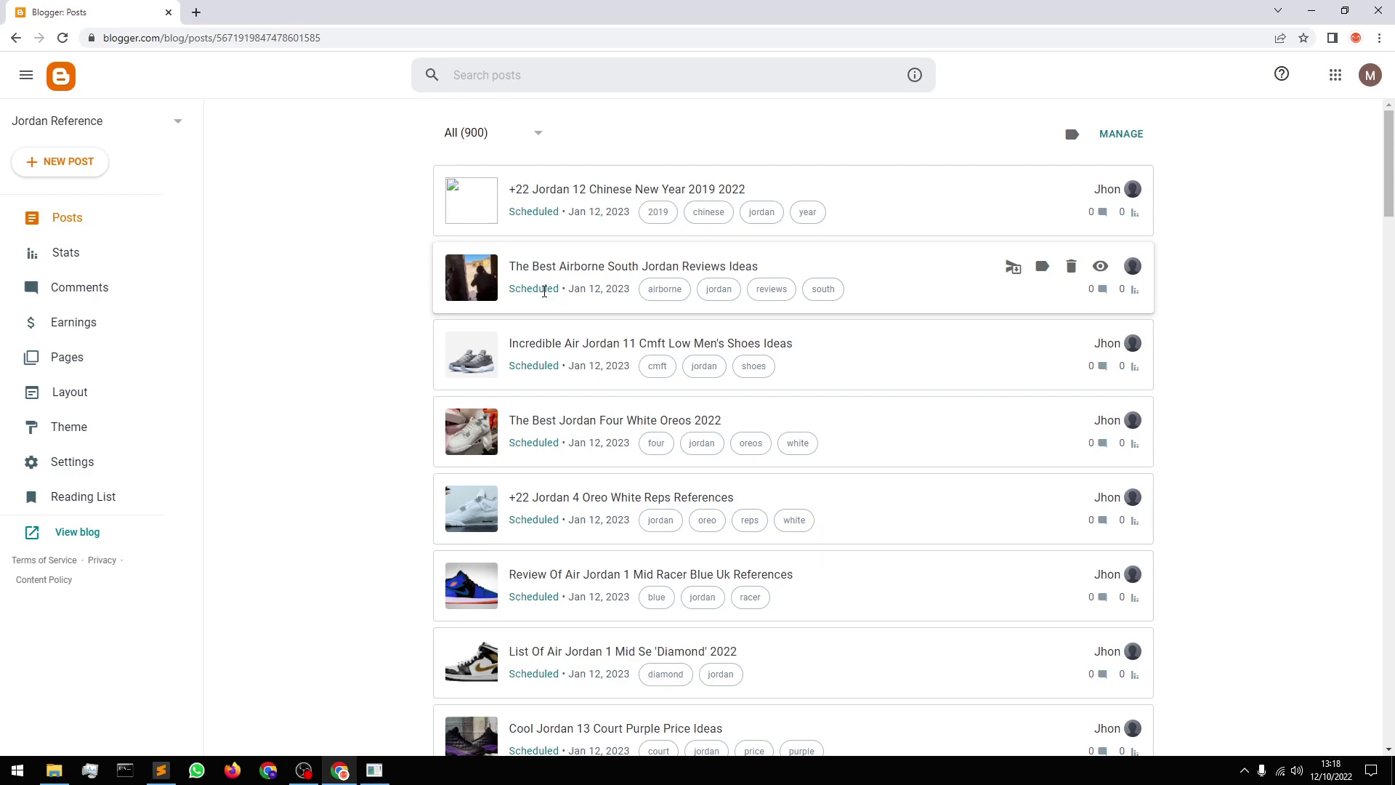
Reload the posts list, check the updated counts by status, and look through the imported posts
{"action": "left_click", "coordinate": [1111, 138]}
{"action": "left_click", "coordinate": [487, 38]}
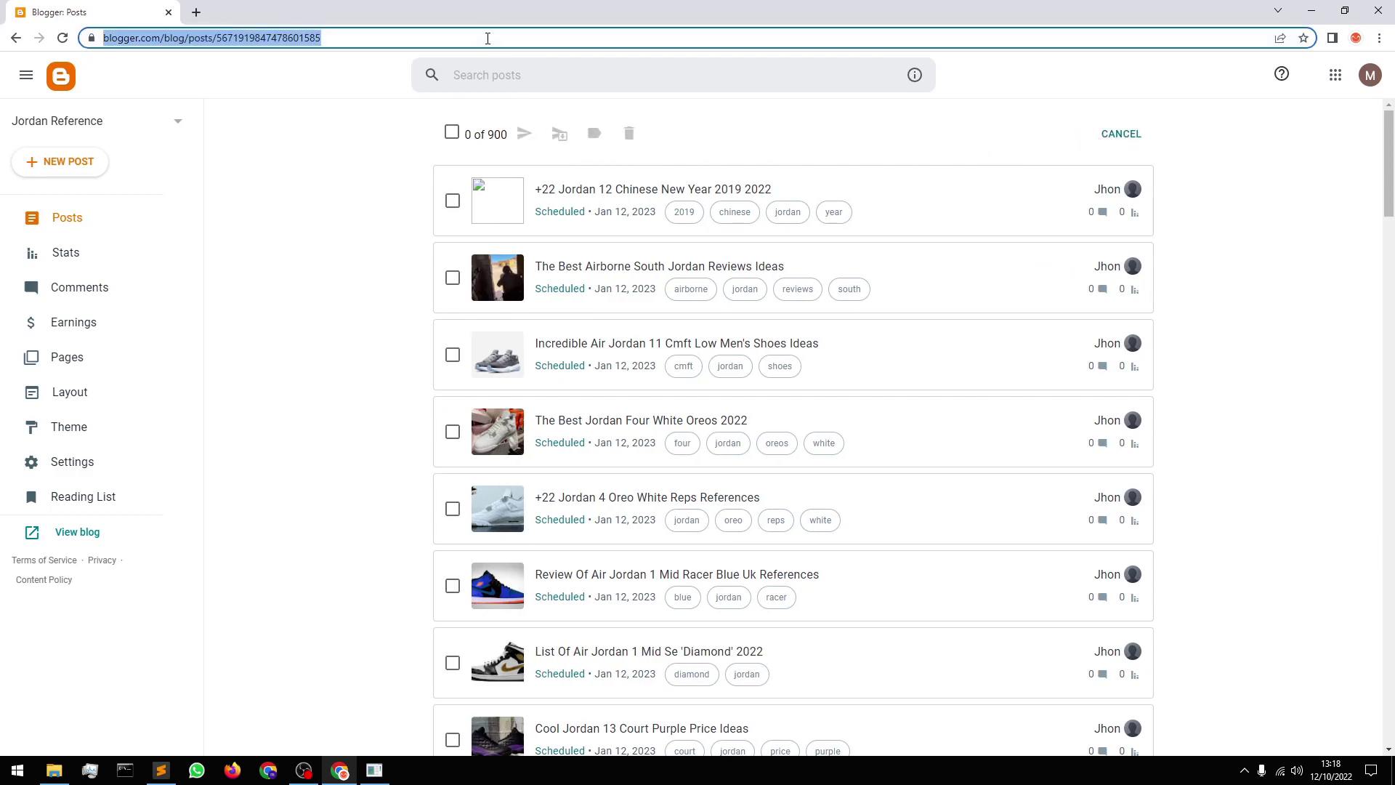
{"action": "key", "text": "Return"}
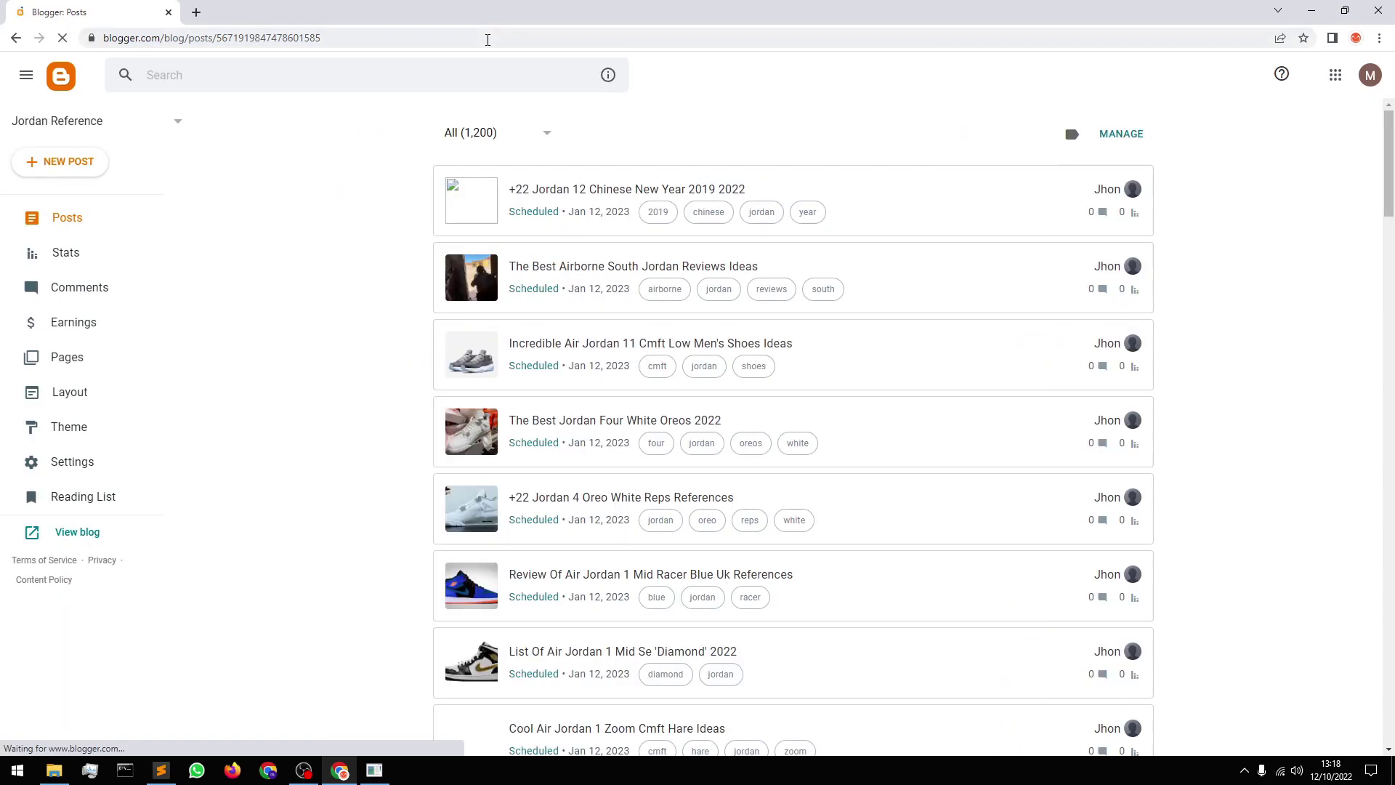
{"action": "left_click", "coordinate": [521, 140]}
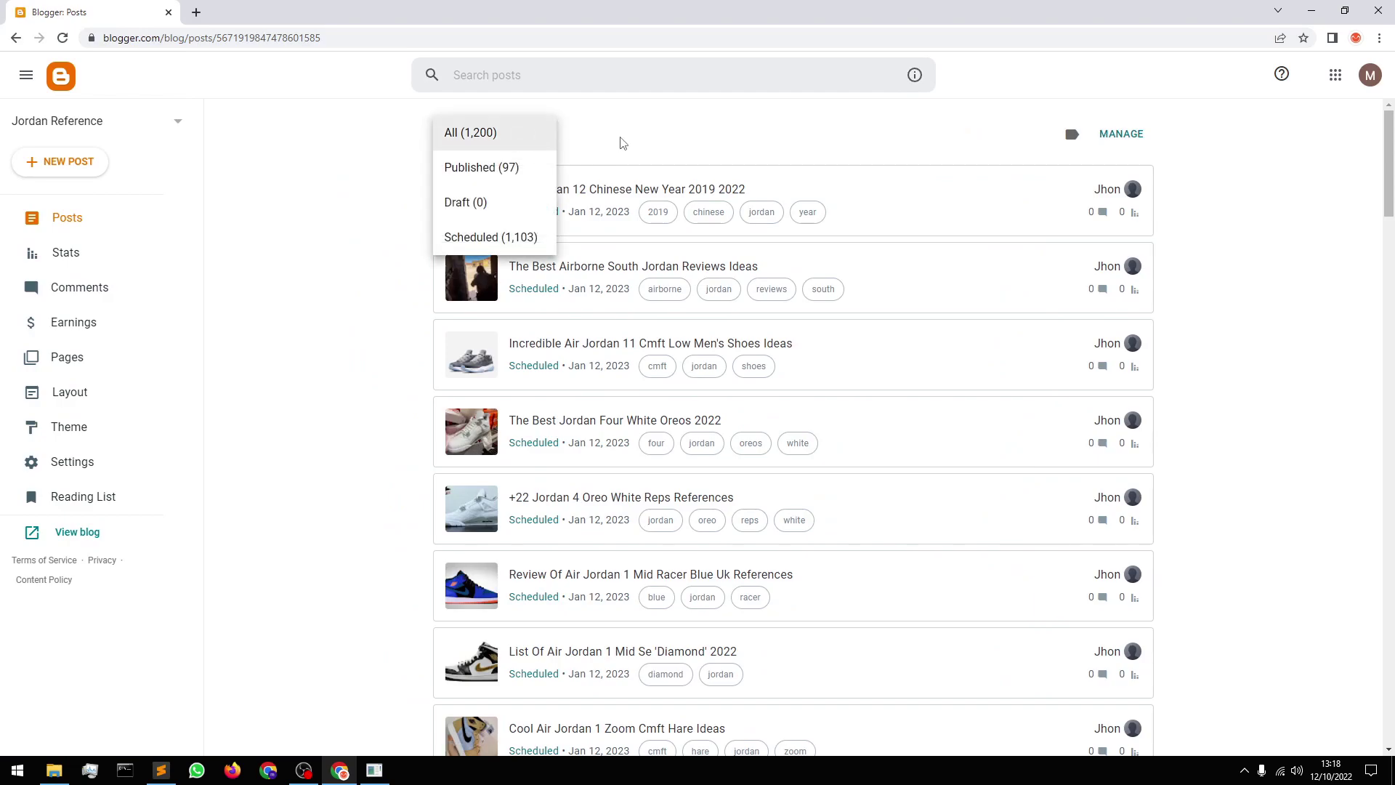
{"action": "left_click", "coordinate": [641, 131]}
{"action": "scroll", "coordinate": [363, 374], "scroll_direction": "down", "scroll_amount": 5}
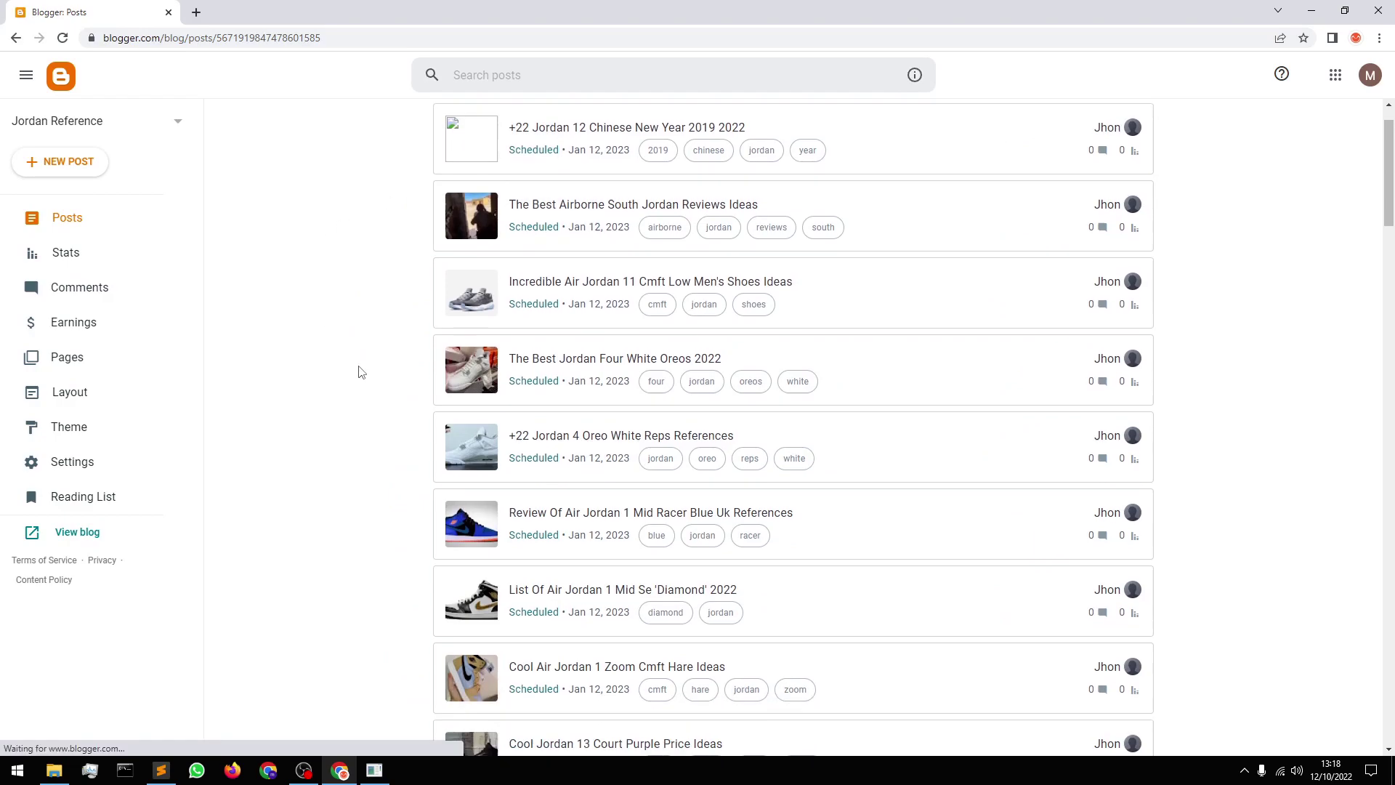
{"action": "scroll", "coordinate": [360, 370], "scroll_direction": "up", "scroll_amount": 6}
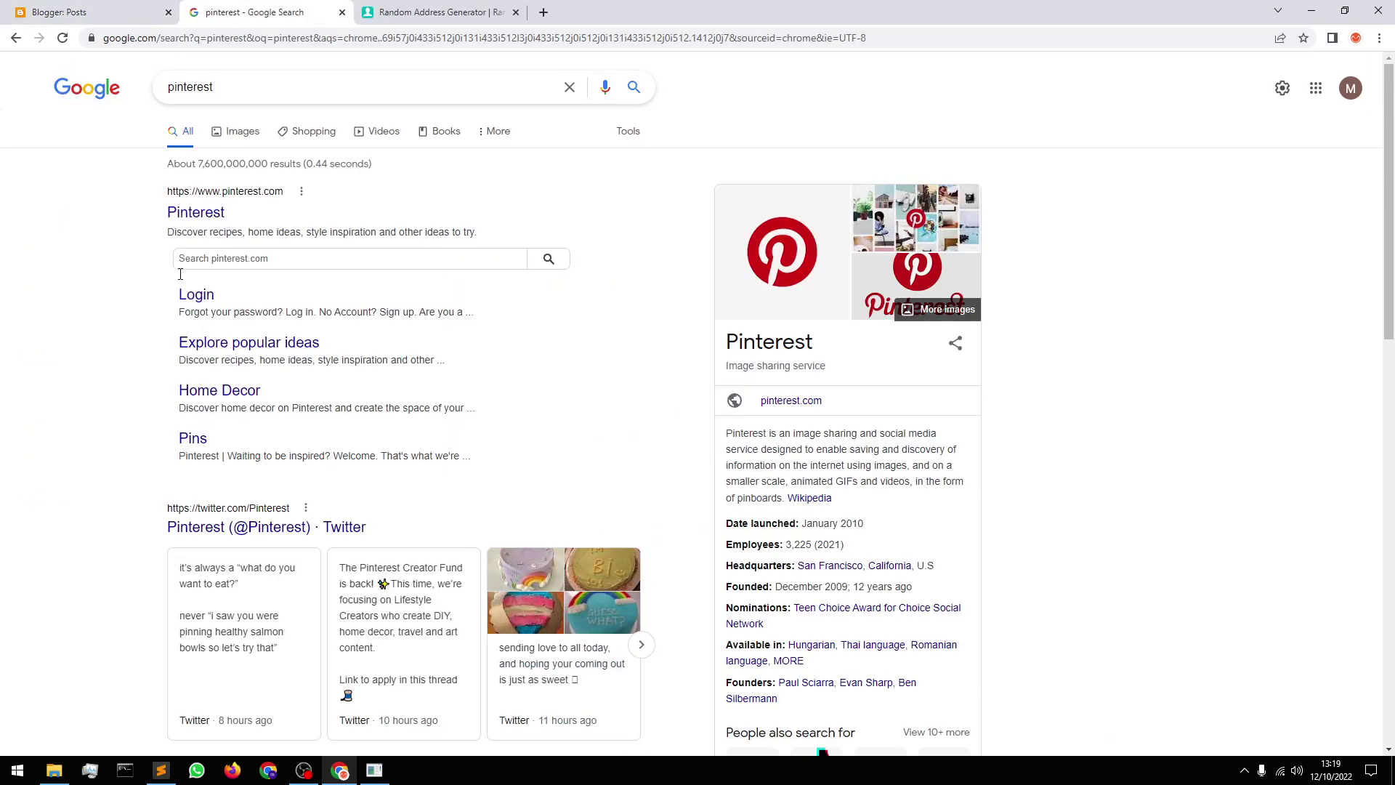
Open Pinterest from the Google results, dismiss the Google sign-in prompt, and open the sign-up form
{"action": "left_click", "coordinate": [189, 212]}
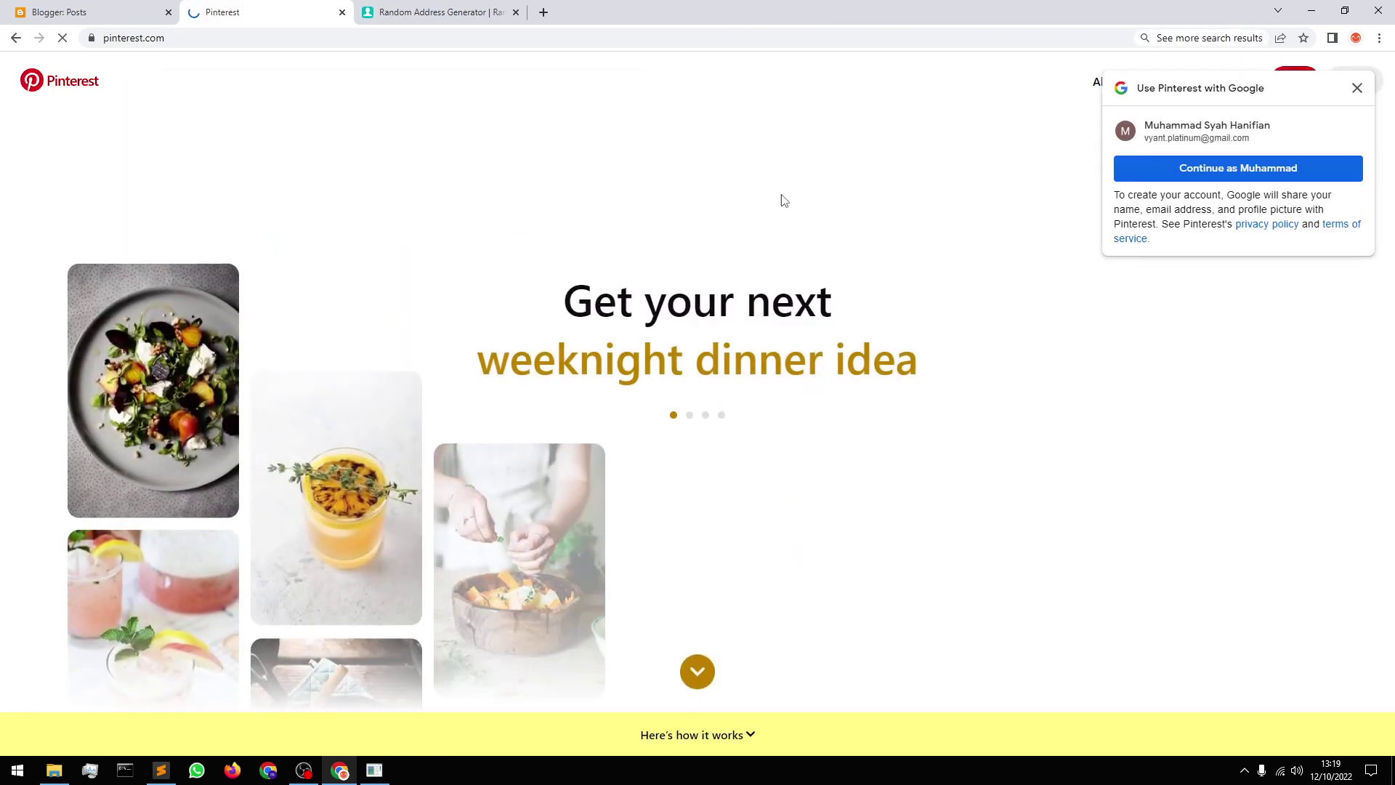
{"action": "left_click", "coordinate": [1357, 88]}
{"action": "left_click", "coordinate": [1351, 83]}
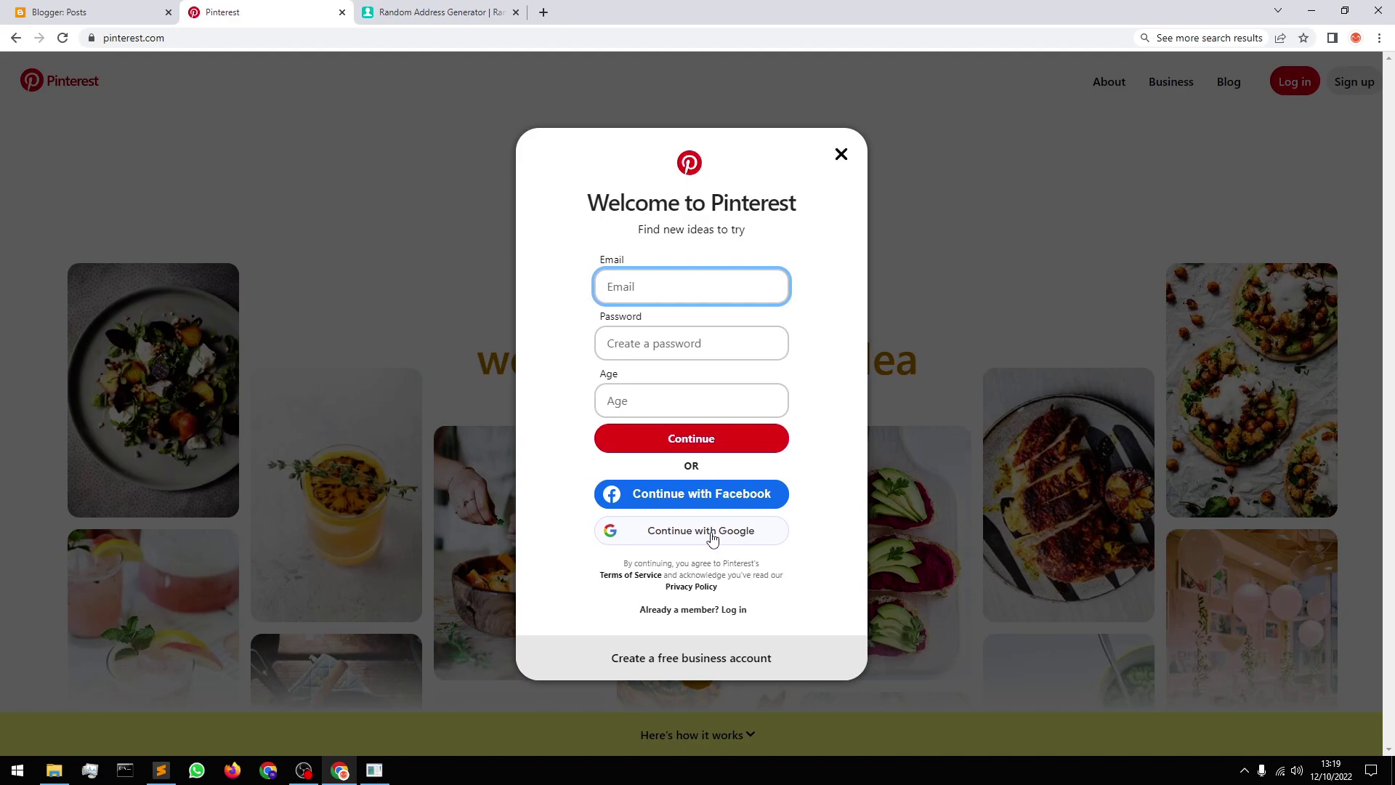
Sign up for Pinterest with the Google account, confirm the sign-in, and enter 20 as the age
{"action": "left_click", "coordinate": [719, 538]}
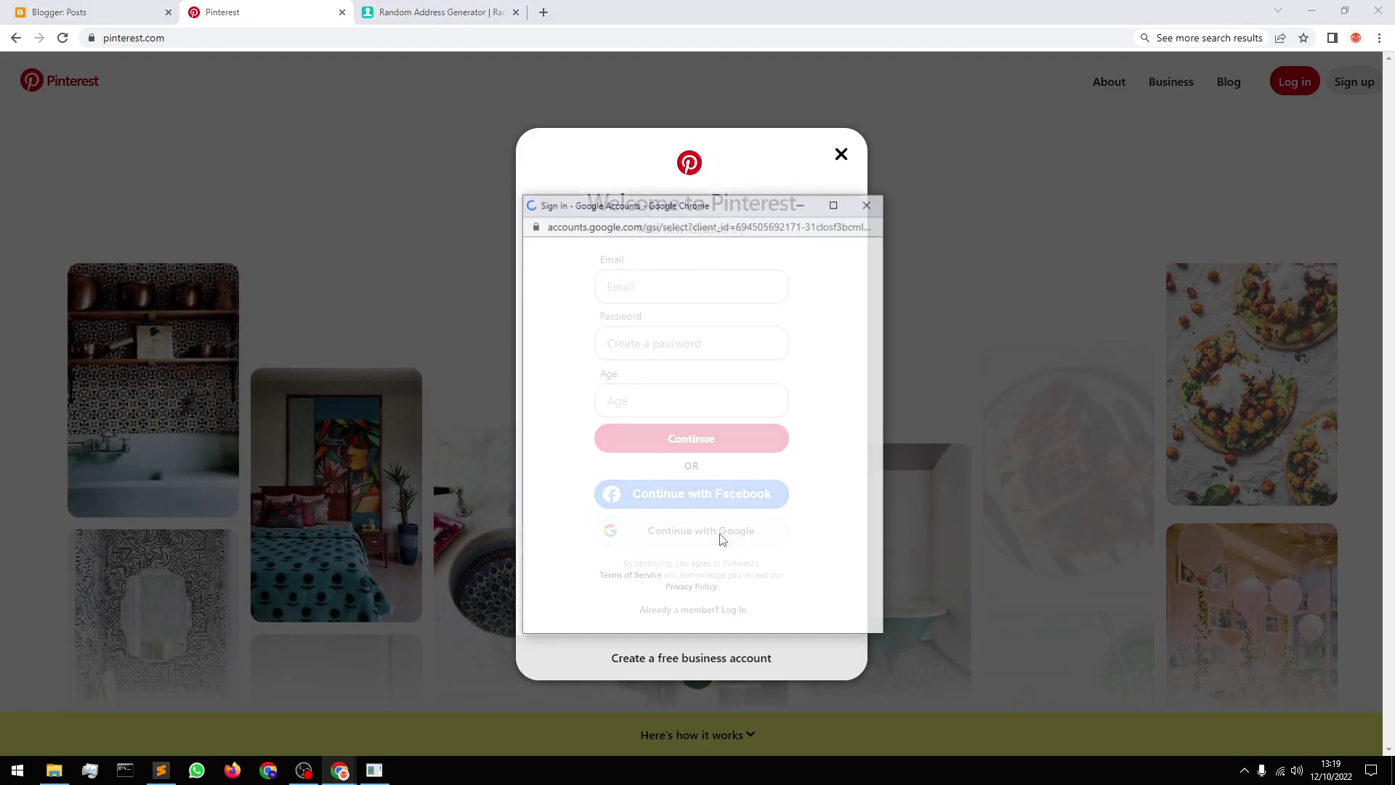
{"action": "left_click", "coordinate": [701, 432]}
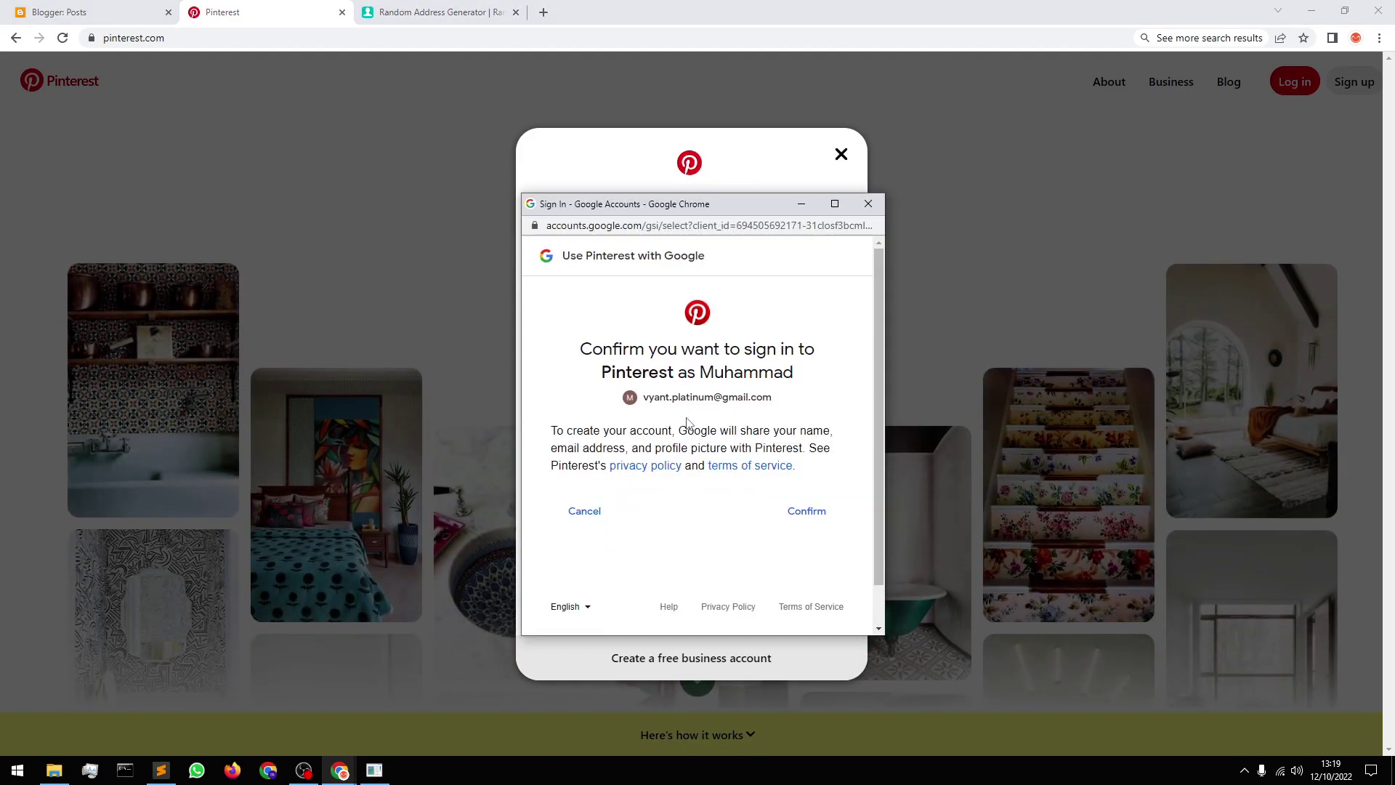
{"action": "left_click", "coordinate": [803, 513]}
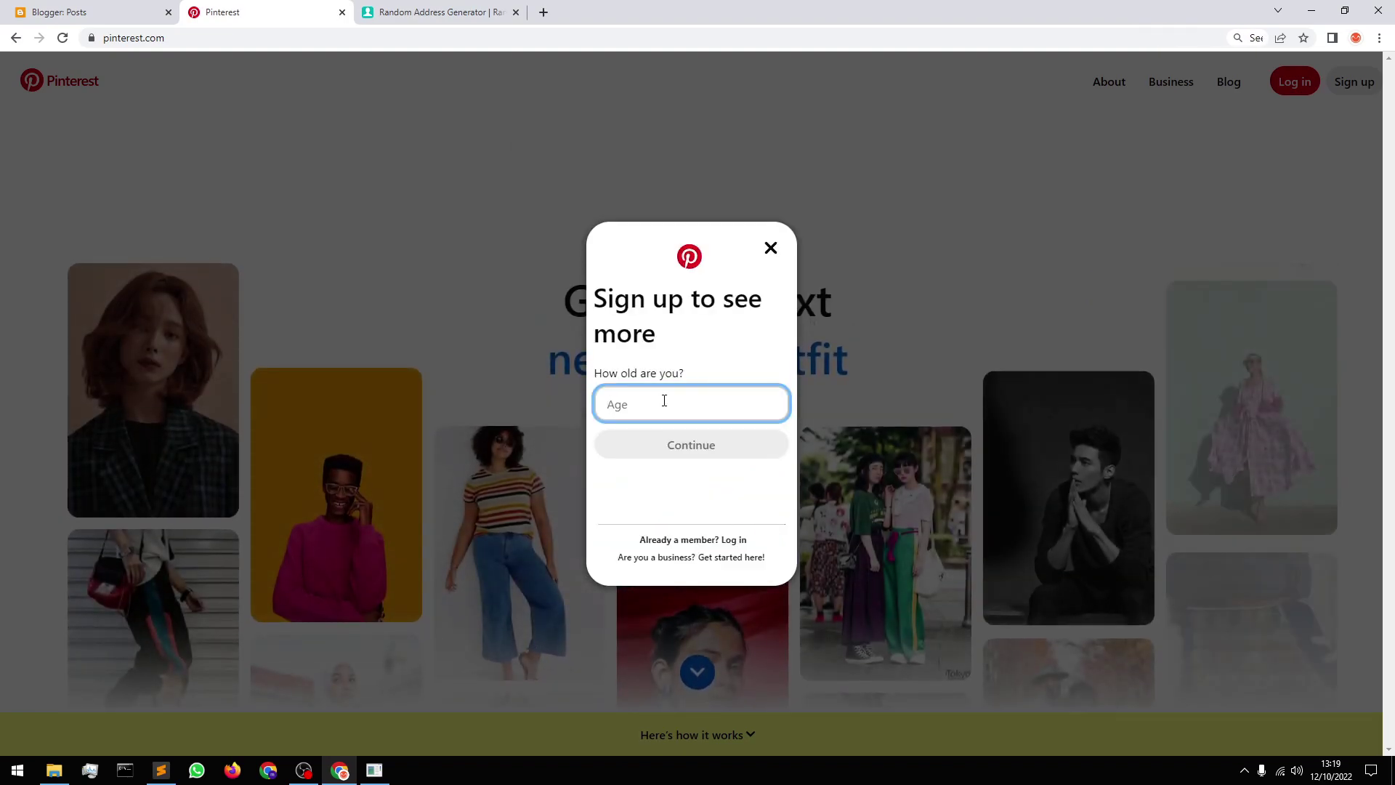
{"action": "type", "text": "20"}
{"action": "left_click", "coordinate": [684, 446]}
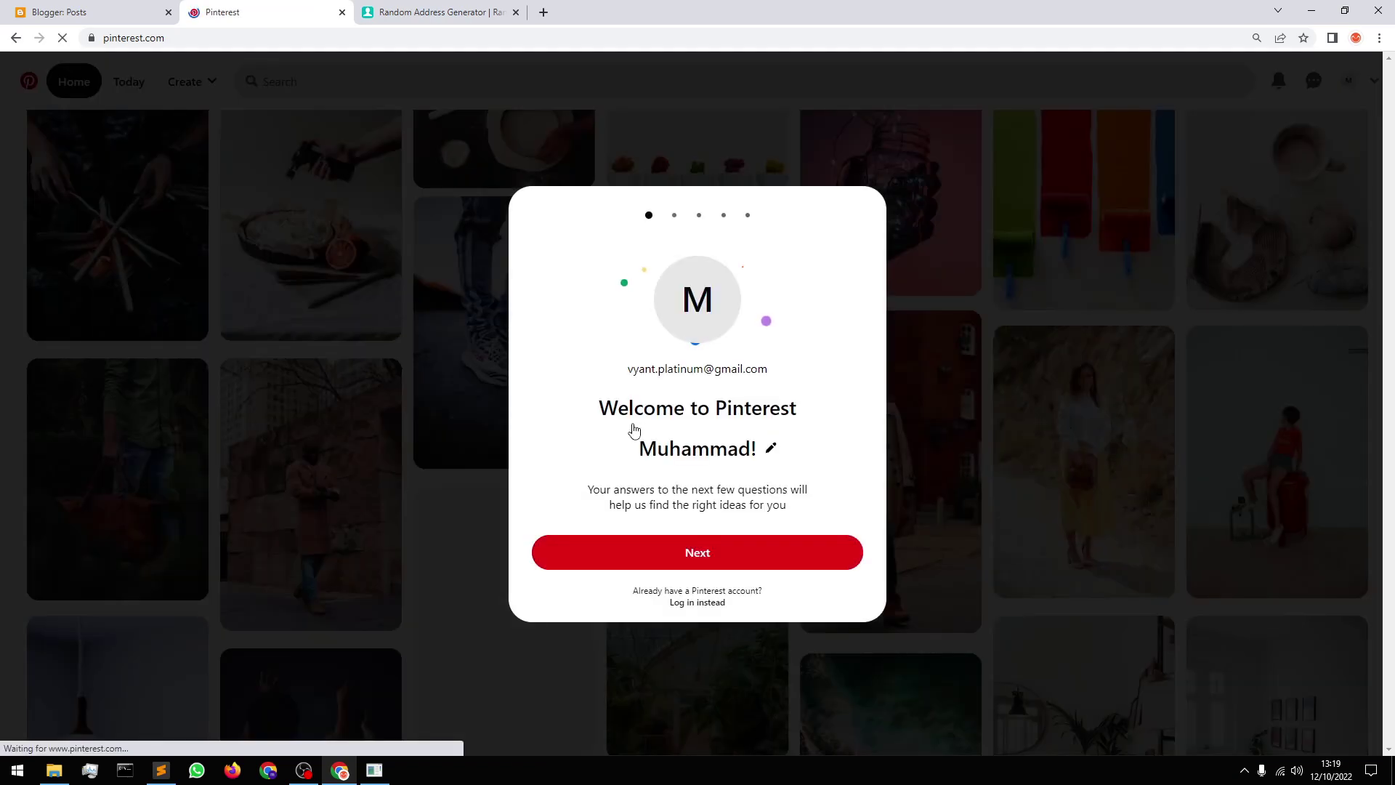
Change the Pinterest profile name to Jordanoid Store and submit it
{"action": "left_click", "coordinate": [770, 448]}
{"action": "left_click_drag", "start_coordinate": [729, 451], "coordinate": [505, 438]}
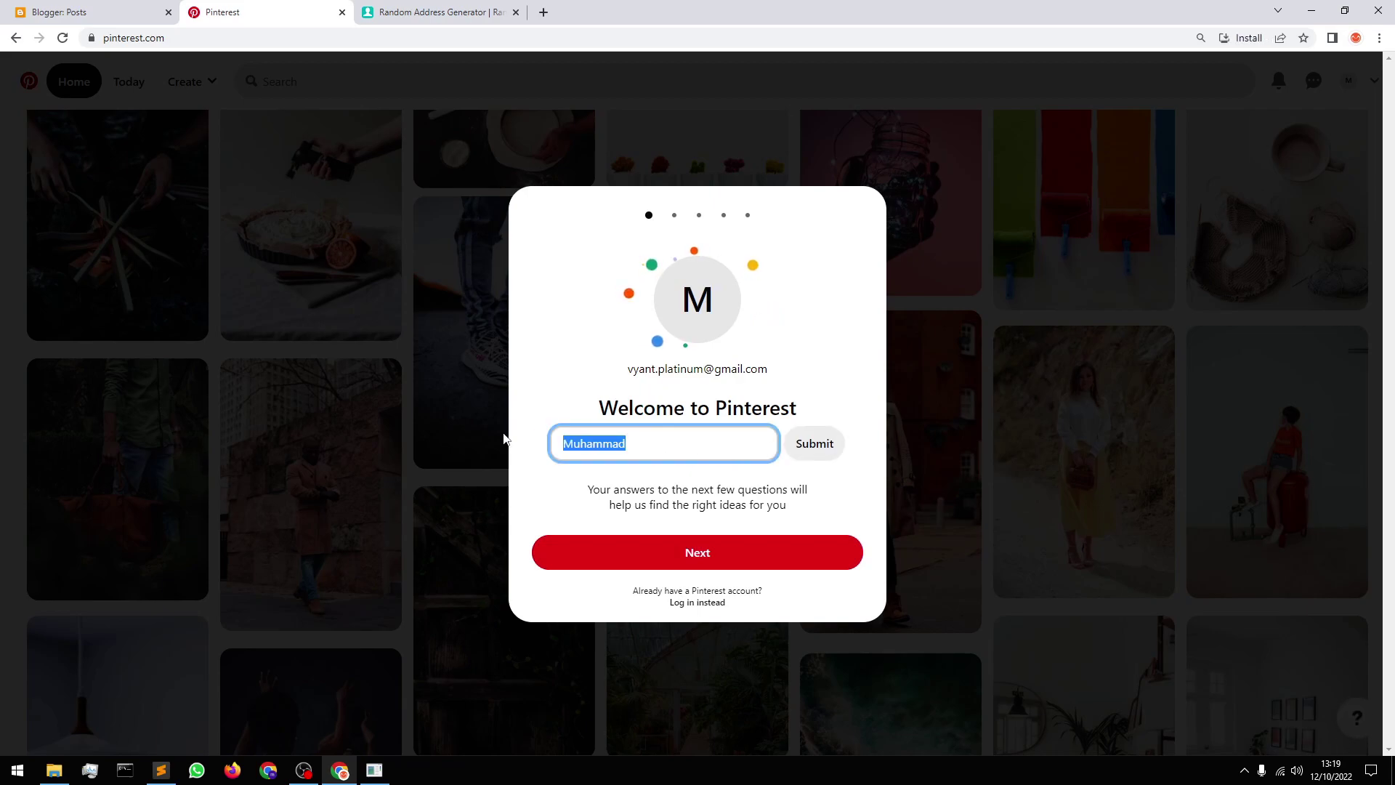
{"action": "key", "text": "BackSpace"}
{"action": "type", "text": "Jordanoid Stro"}
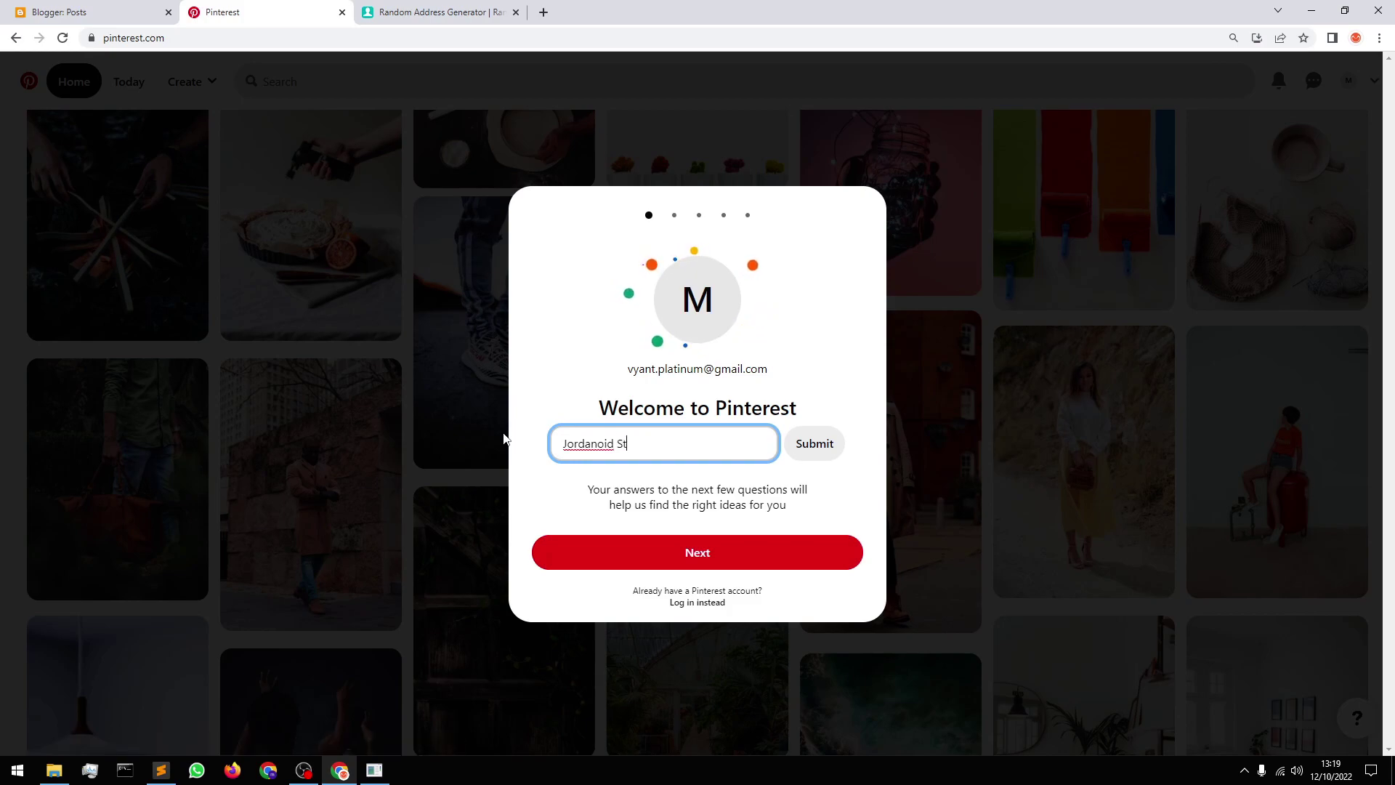
{"action": "key", "text": "BackSpace"}
{"action": "key", "text": "BackSpace"}
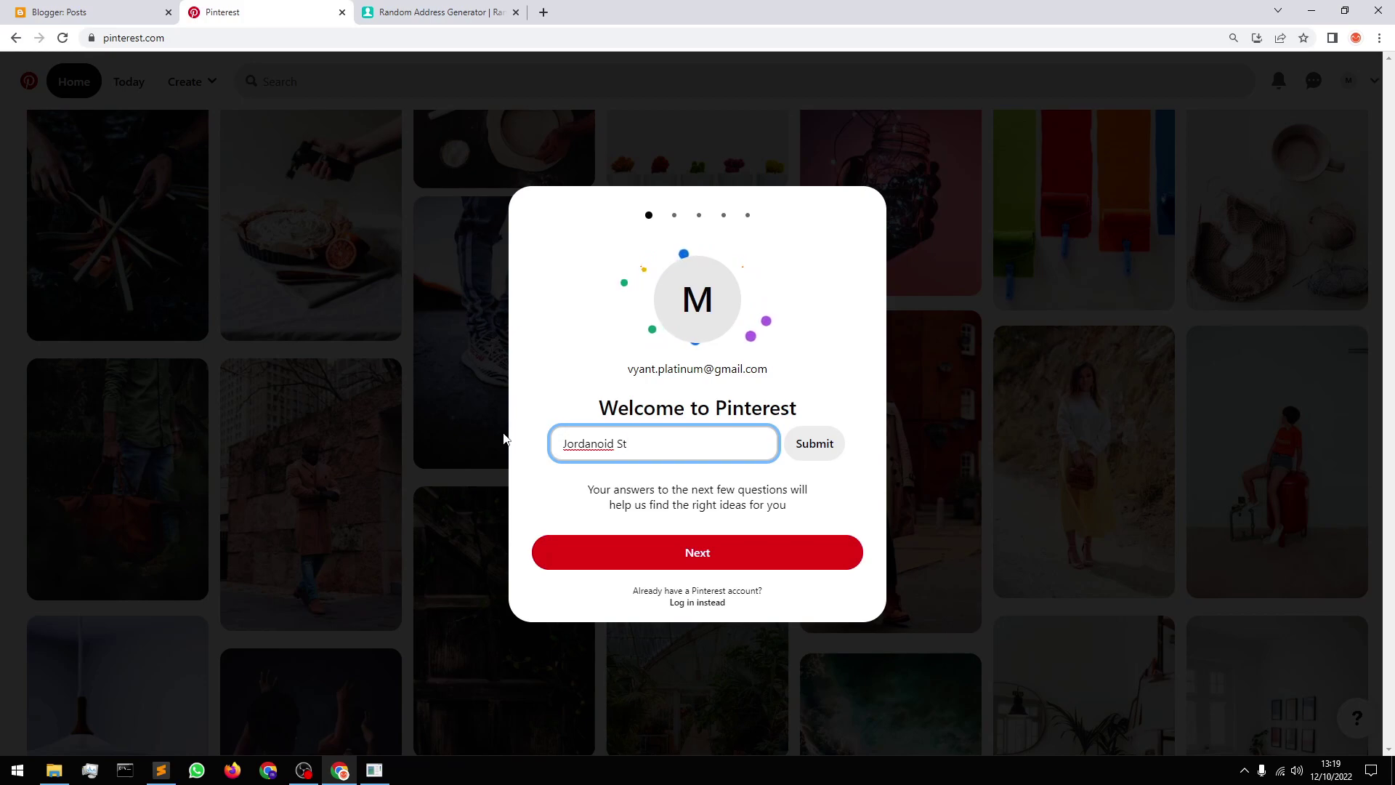
{"action": "type", "text": "ore"}
{"action": "left_click", "coordinate": [815, 444]}
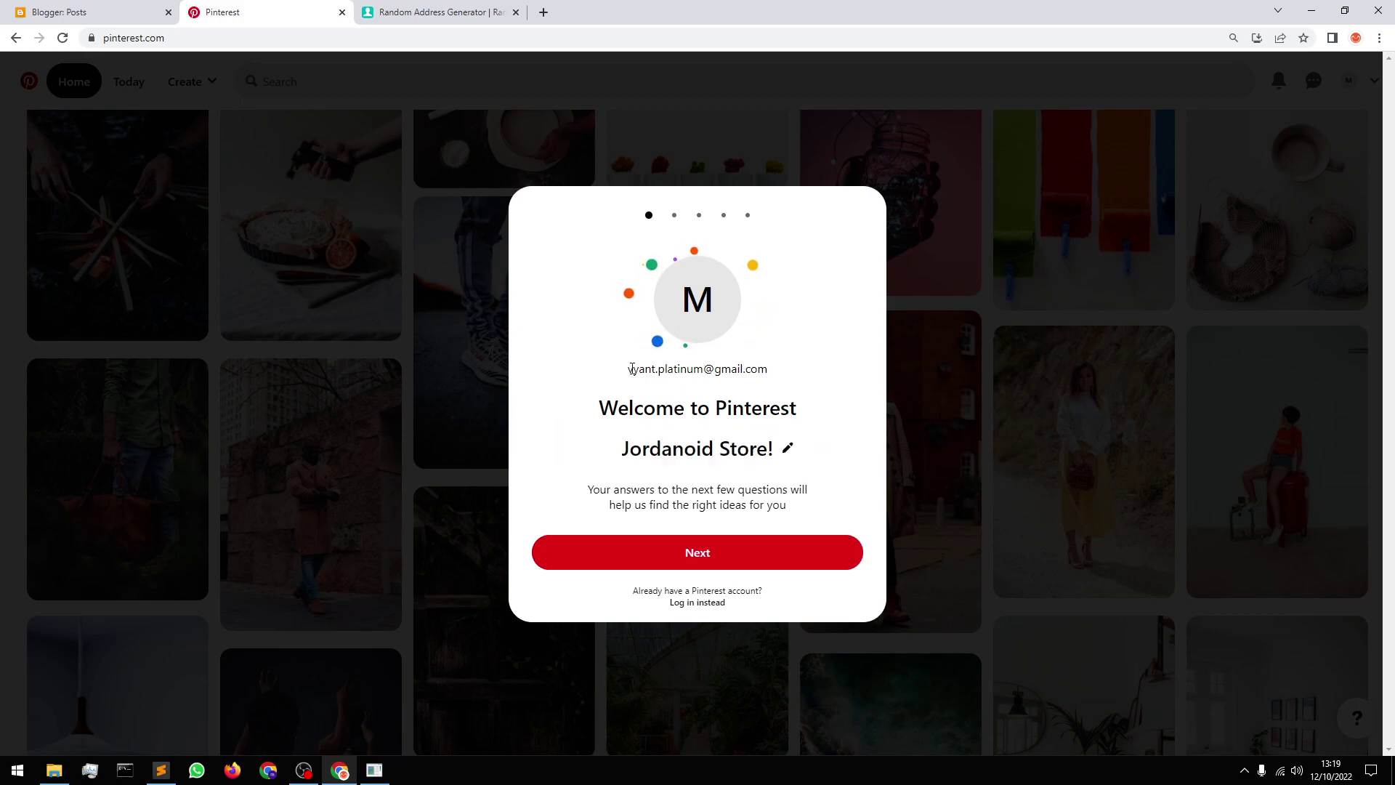
Continue past the Pinterest welcome page and choose Female as the gender
{"action": "left_click_drag", "start_coordinate": [630, 369], "coordinate": [768, 370]}
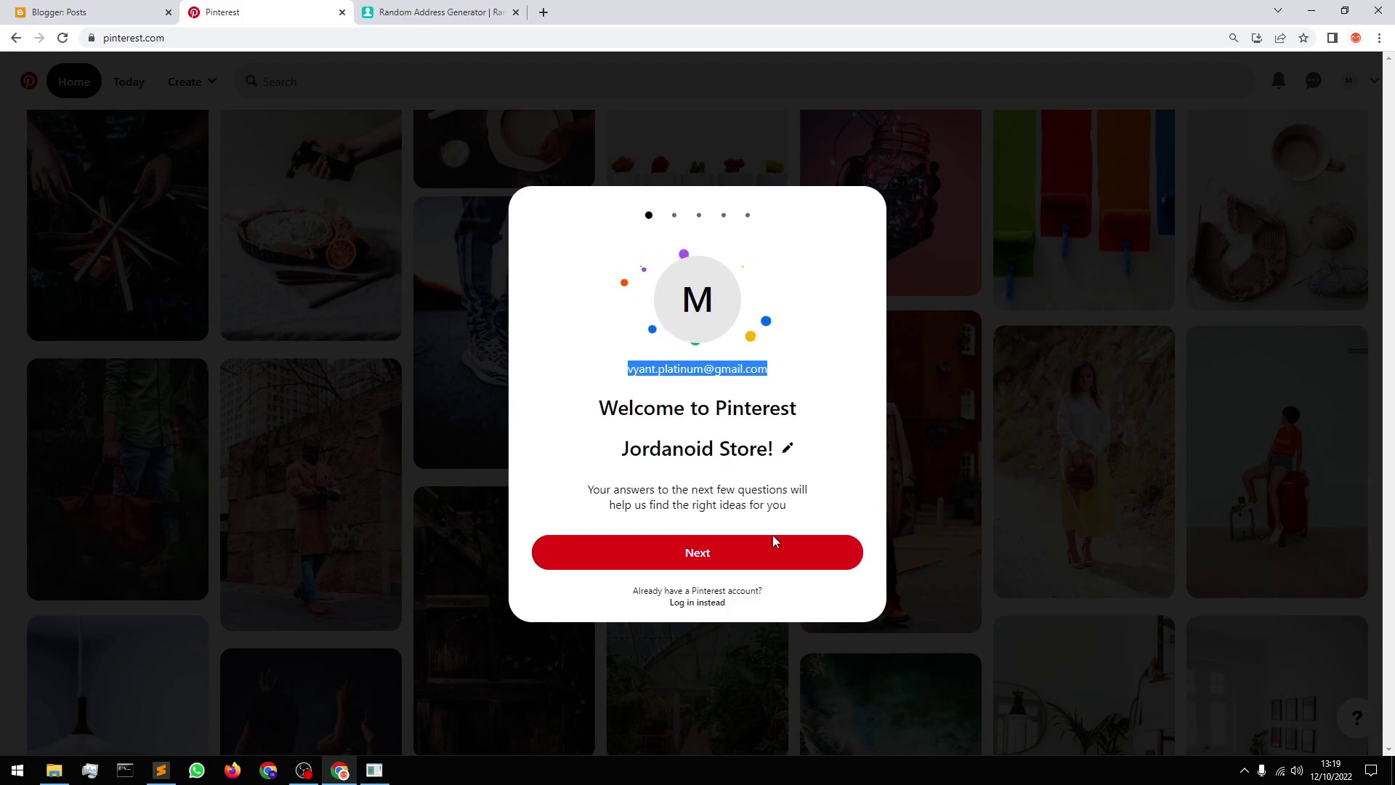
{"action": "left_click", "coordinate": [781, 557]}
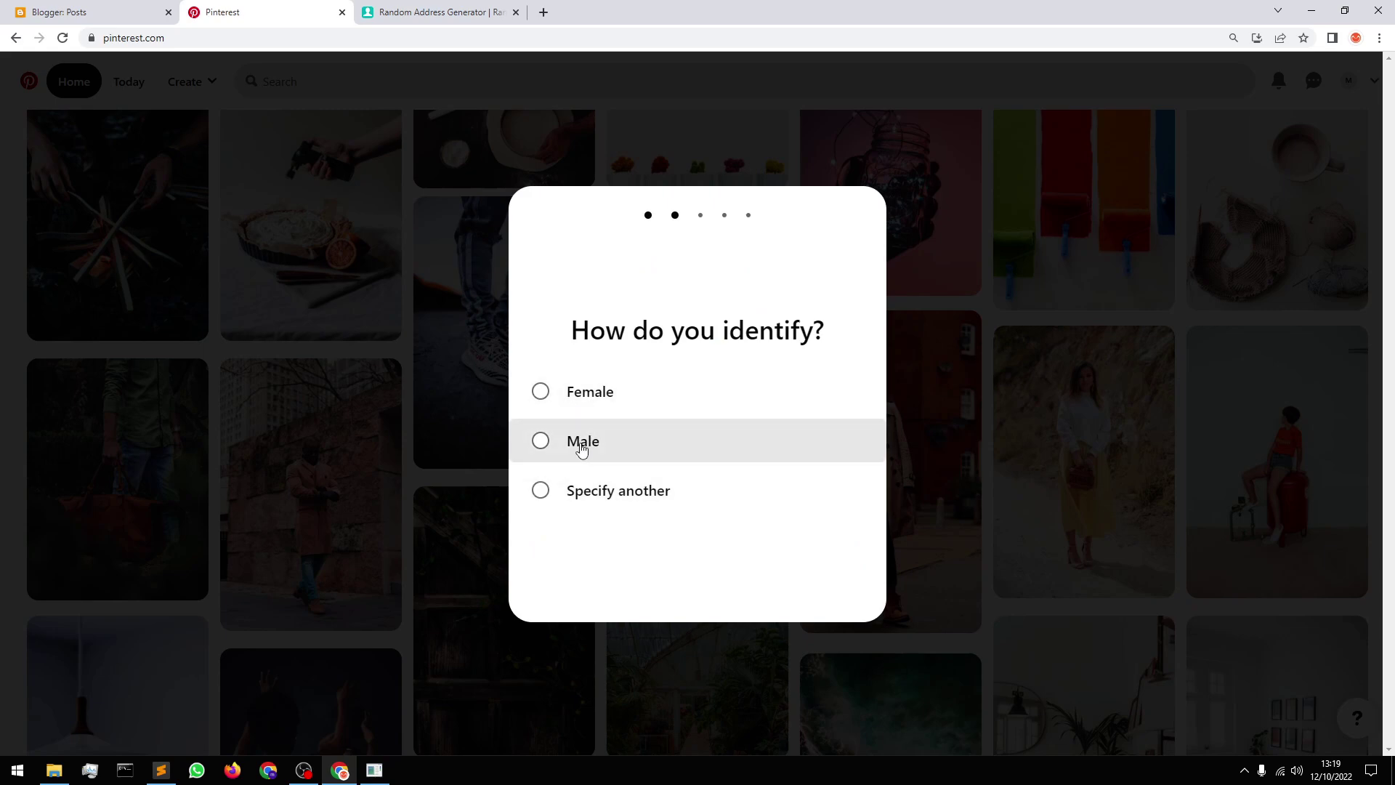
{"action": "left_click", "coordinate": [587, 393]}
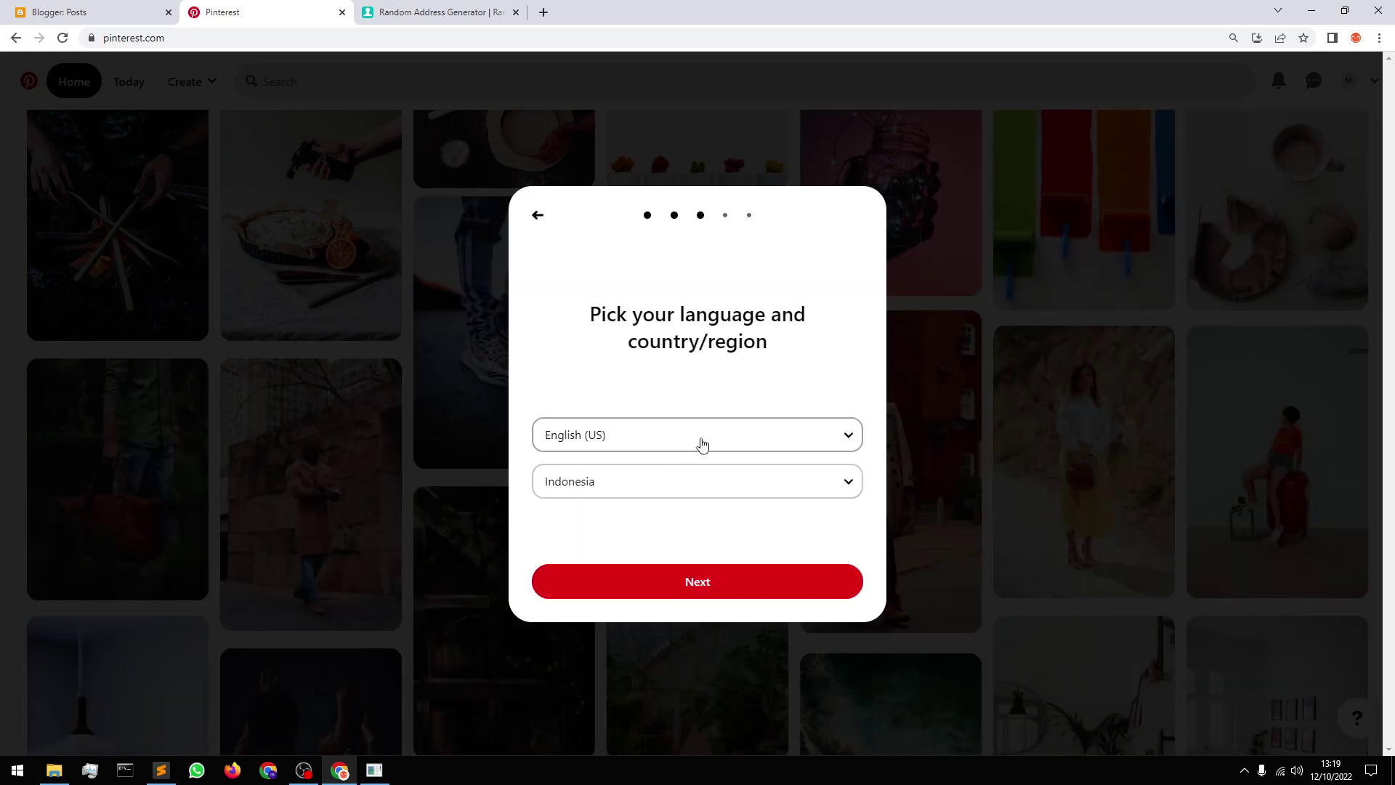
Set the Pinterest country/region to United States and continue to the interests page
{"action": "left_click", "coordinate": [707, 486]}
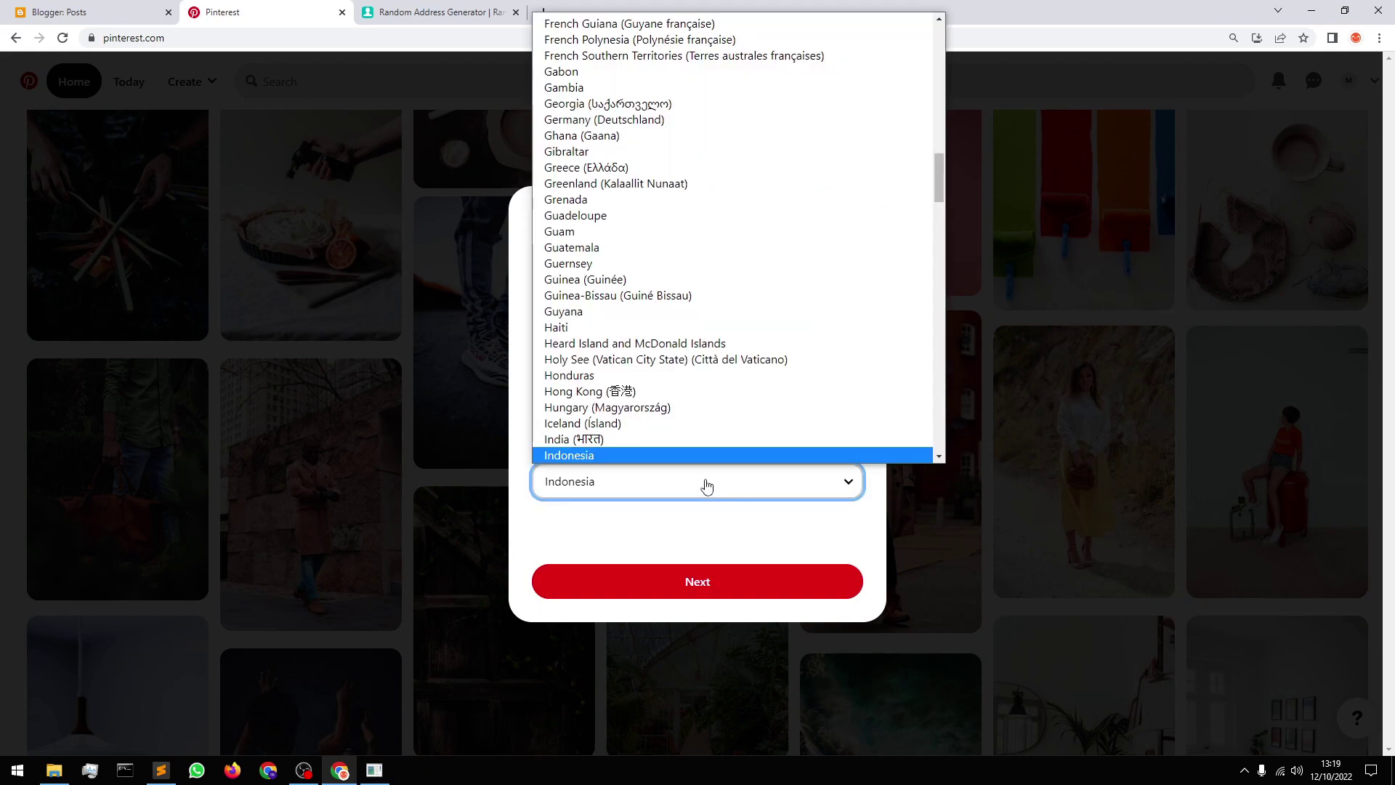
{"action": "key", "text": "u"}
{"action": "scroll", "coordinate": [661, 353], "scroll_direction": "down", "scroll_amount": 4}
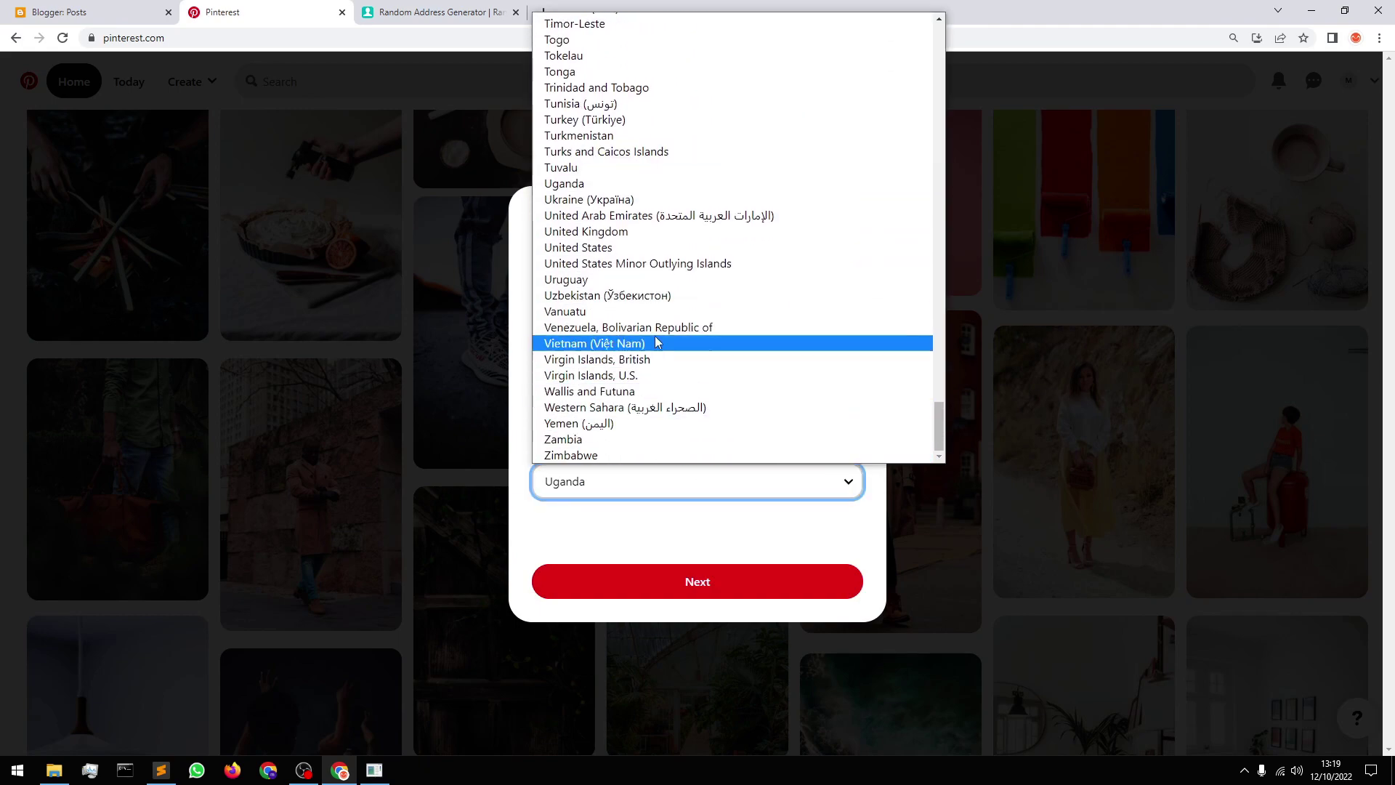
{"action": "left_click", "coordinate": [647, 249]}
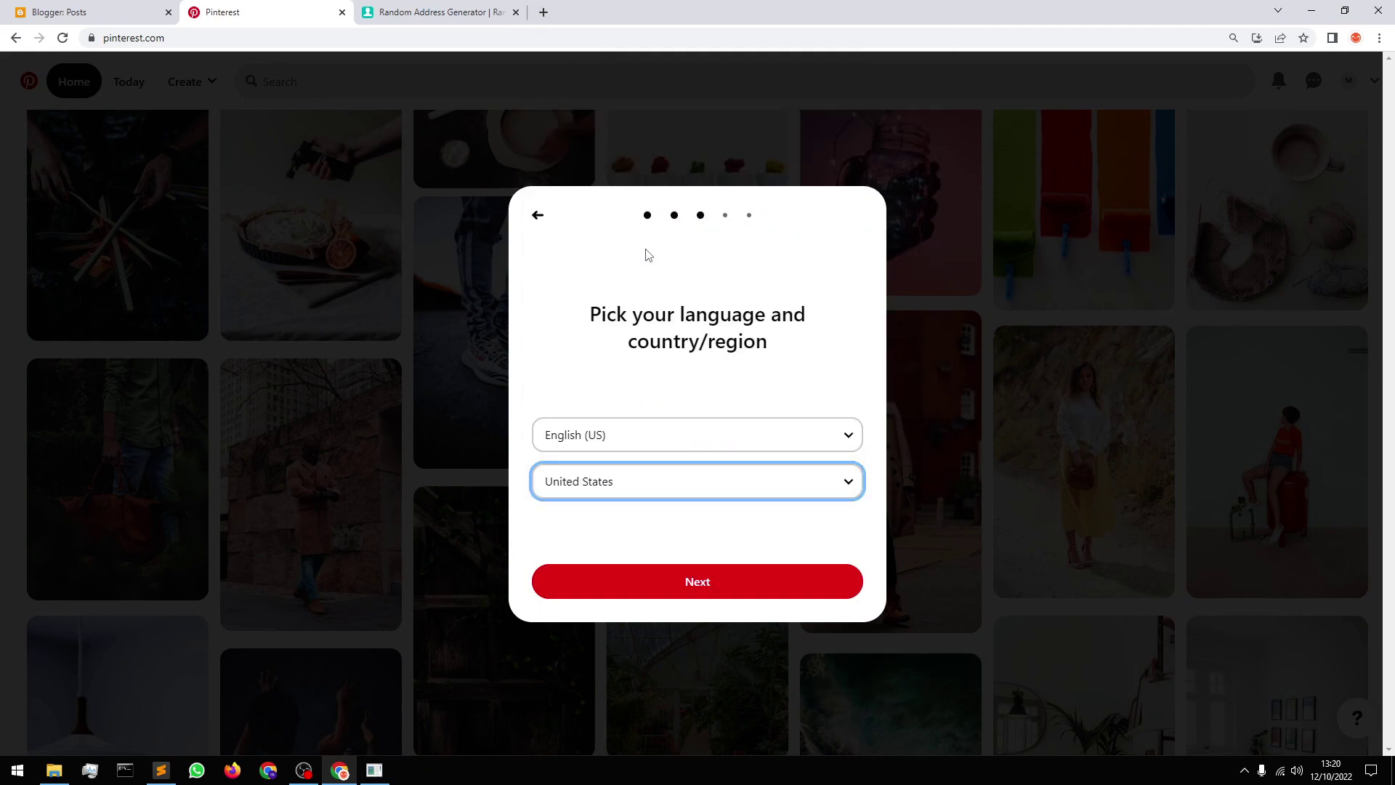
{"action": "left_click", "coordinate": [712, 583]}
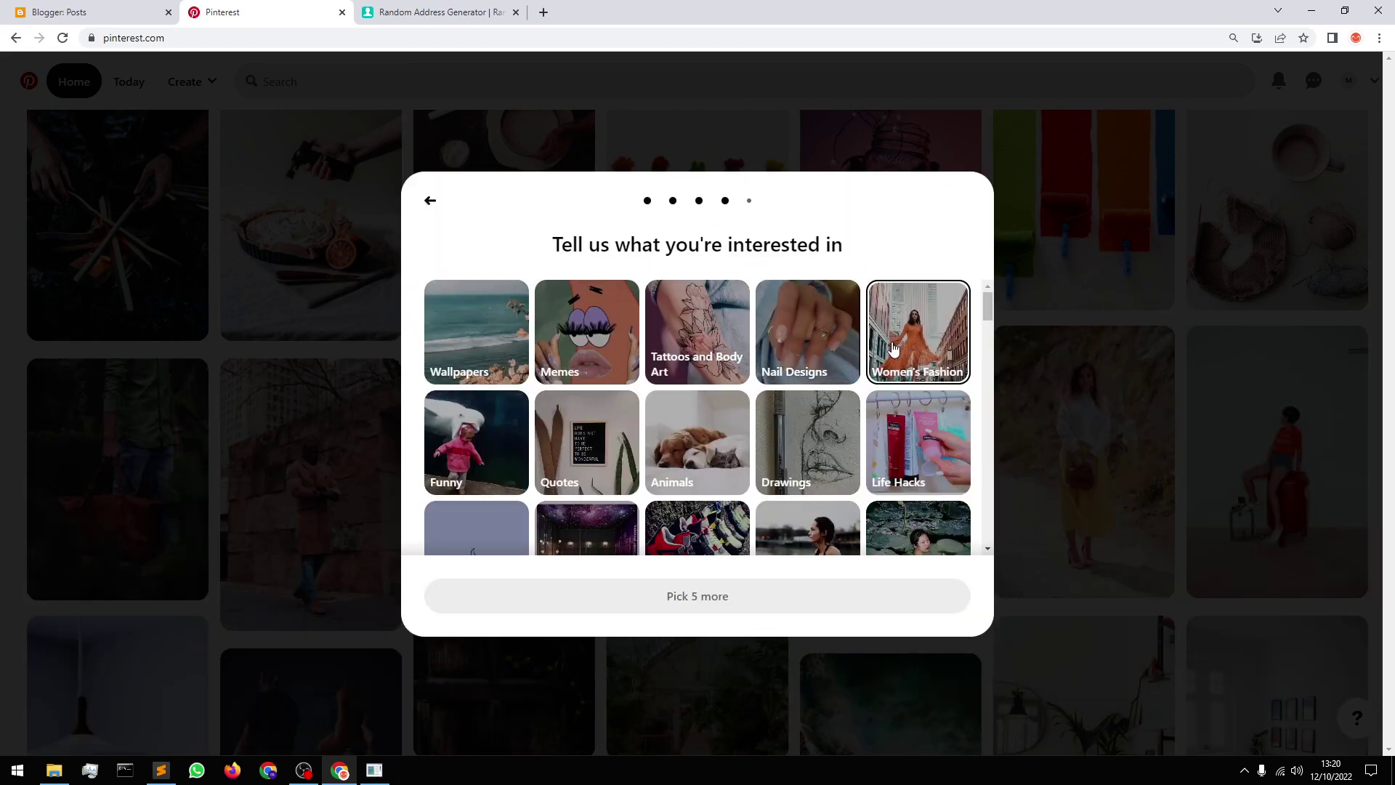
Pick Women's Fashion, Jordan Sneakers and Nike Shoes as Pinterest interests
{"action": "left_click", "coordinate": [909, 343]}
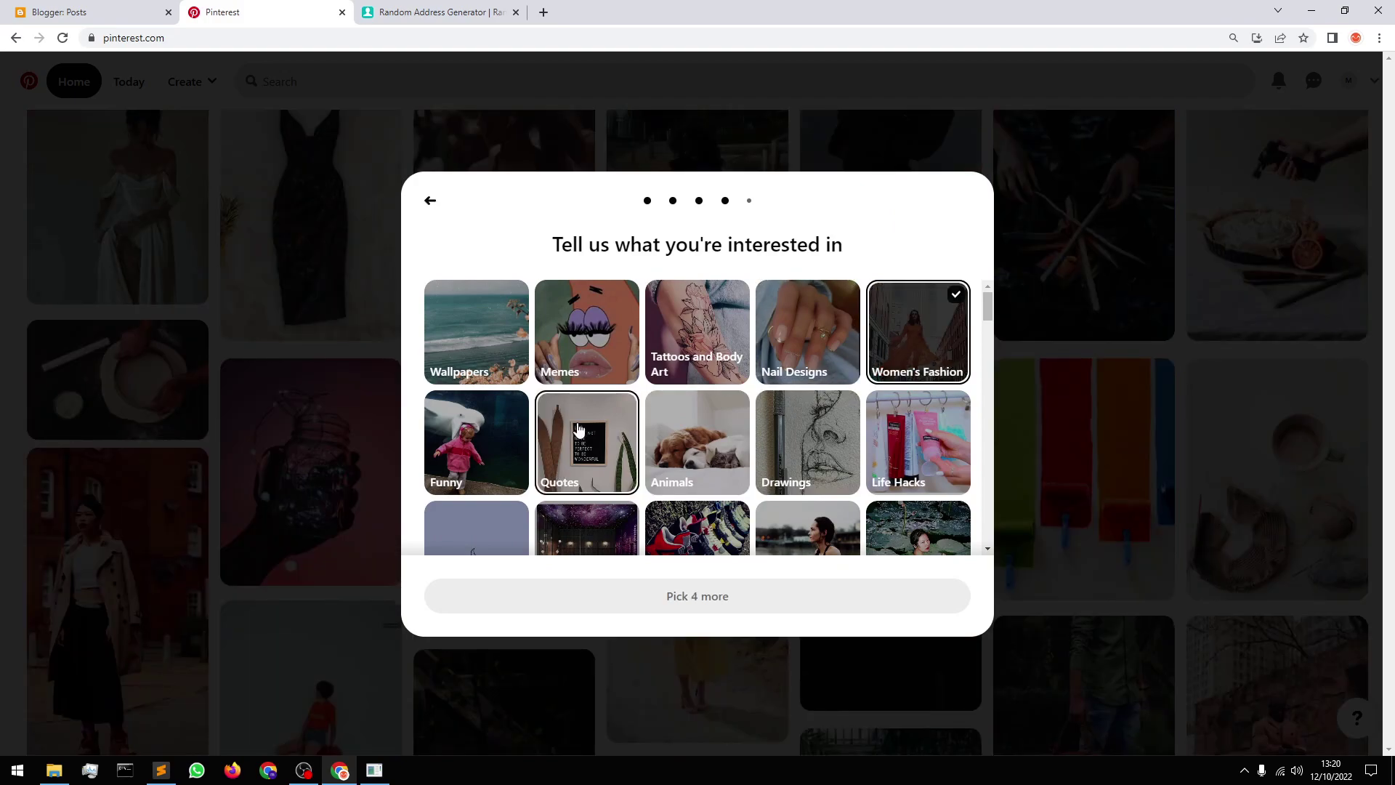
{"action": "scroll", "coordinate": [579, 431], "scroll_direction": "down", "scroll_amount": 2}
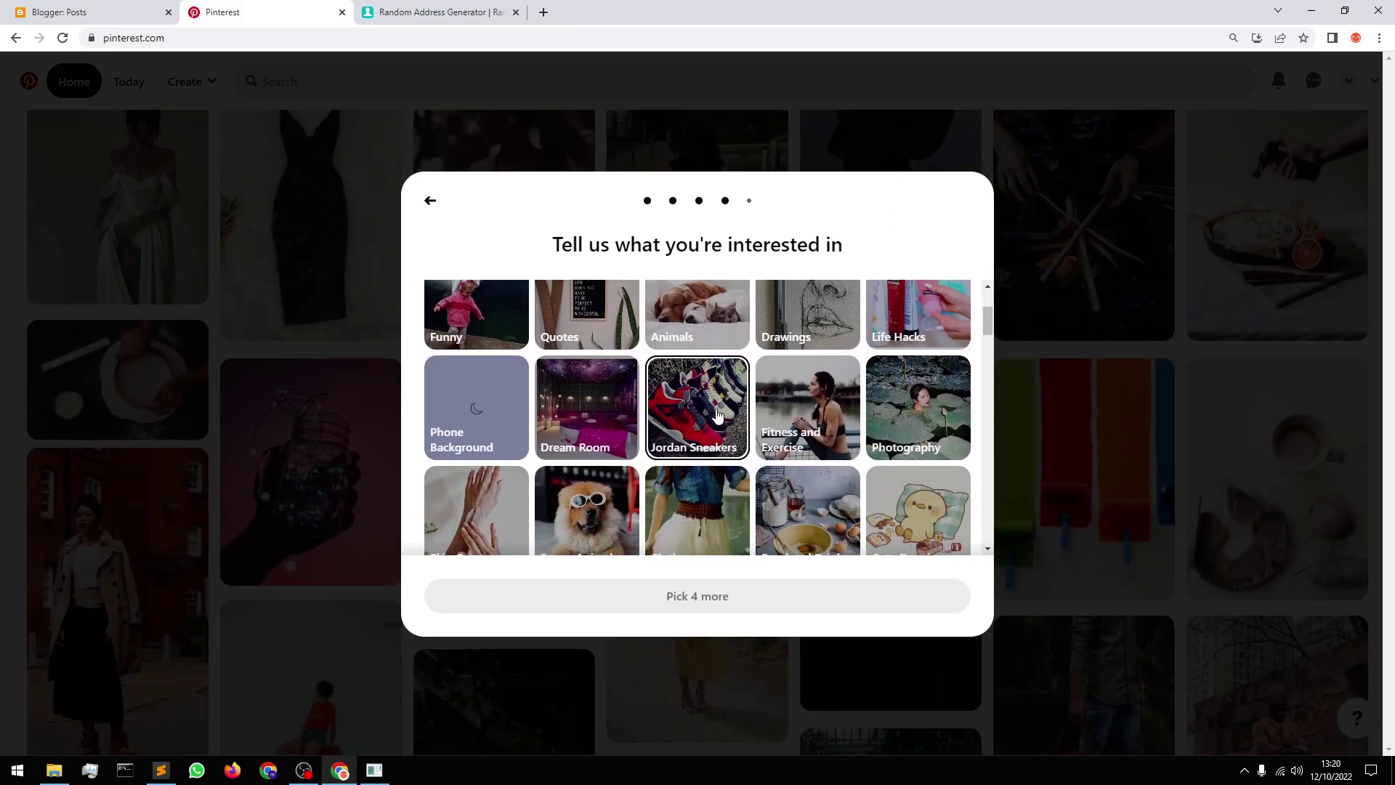
{"action": "left_click", "coordinate": [717, 415]}
{"action": "scroll", "coordinate": [697, 429], "scroll_direction": "down", "scroll_amount": 5}
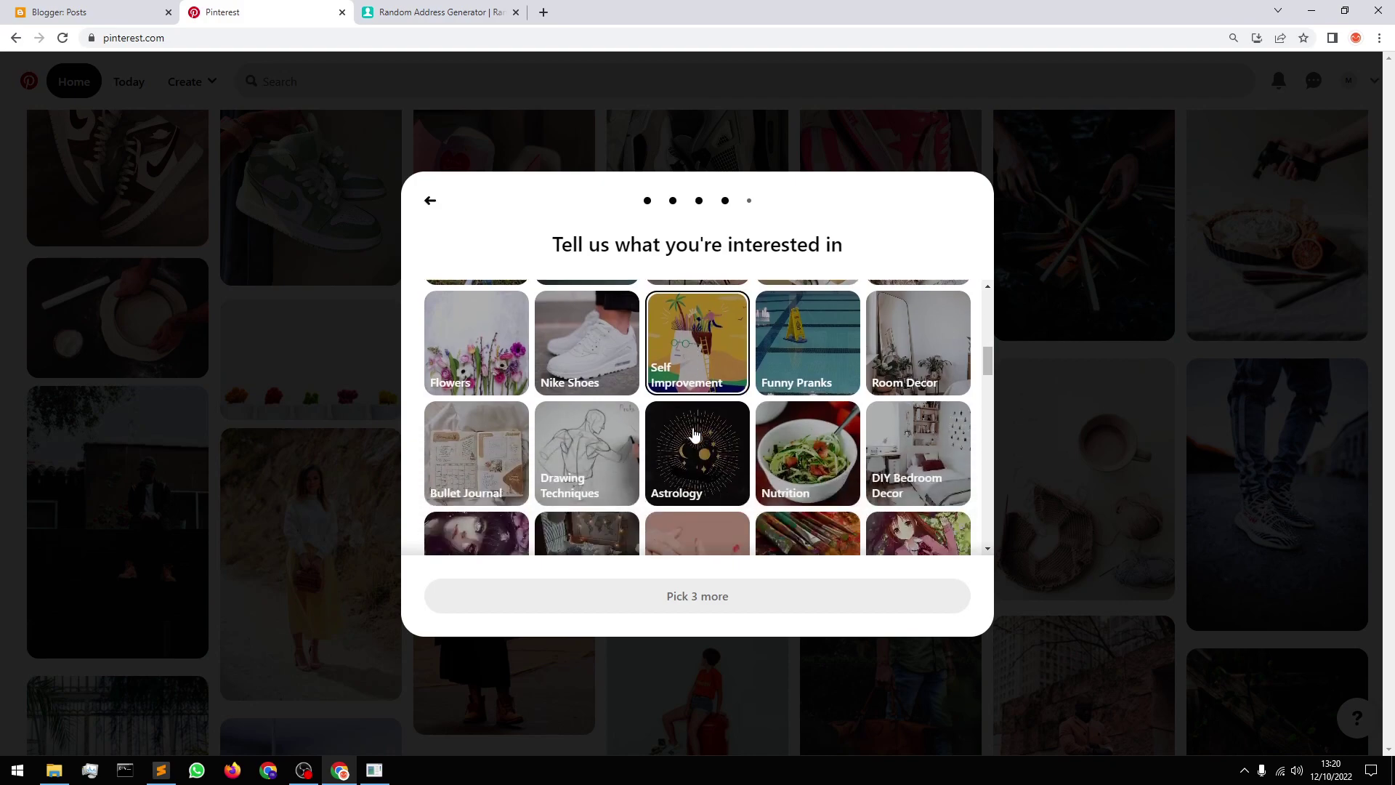
{"action": "left_click", "coordinate": [592, 320]}
{"action": "scroll", "coordinate": [697, 435], "scroll_direction": "down", "scroll_amount": 1}
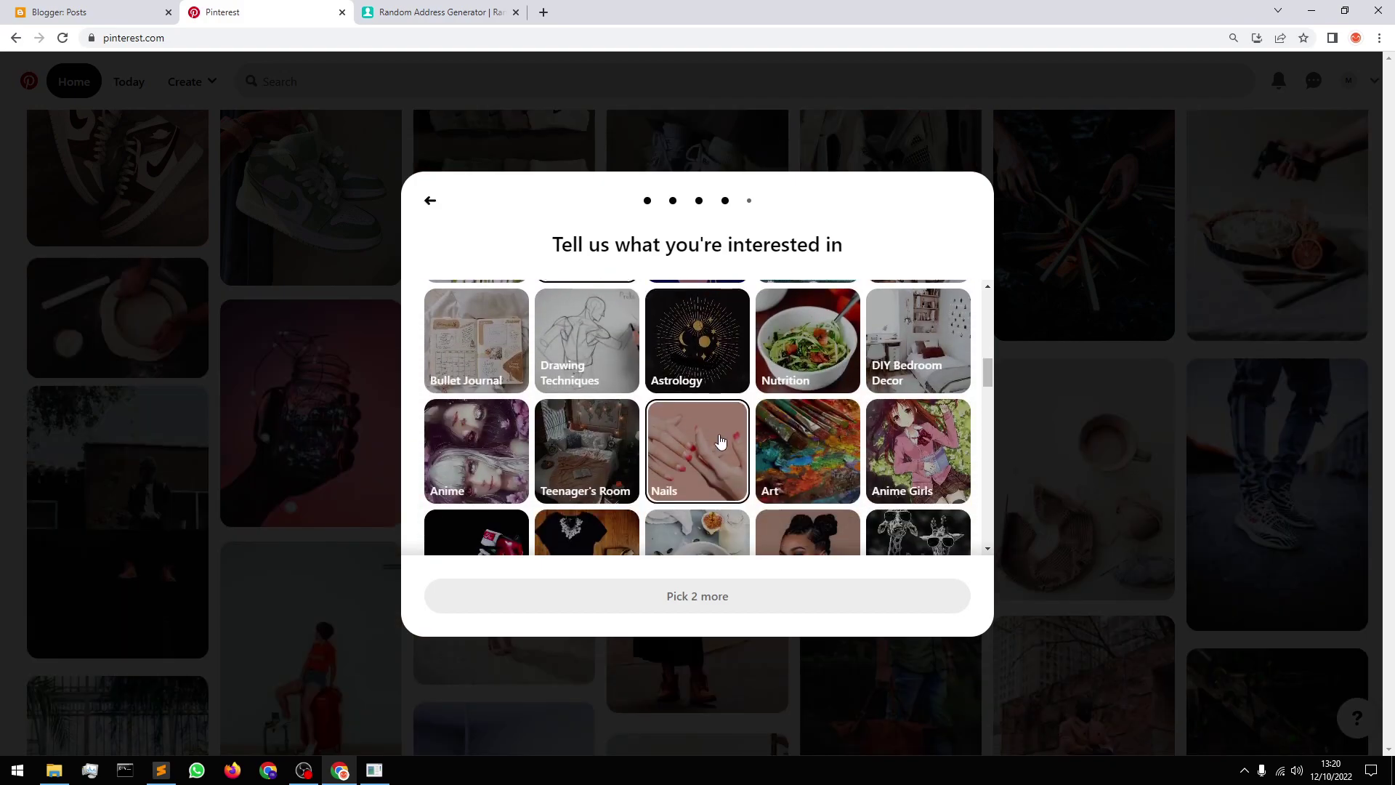
Add Beauty and Jordan to the selected interests and finish the interest selection
{"action": "scroll", "coordinate": [662, 451], "scroll_direction": "up", "scroll_amount": 5}
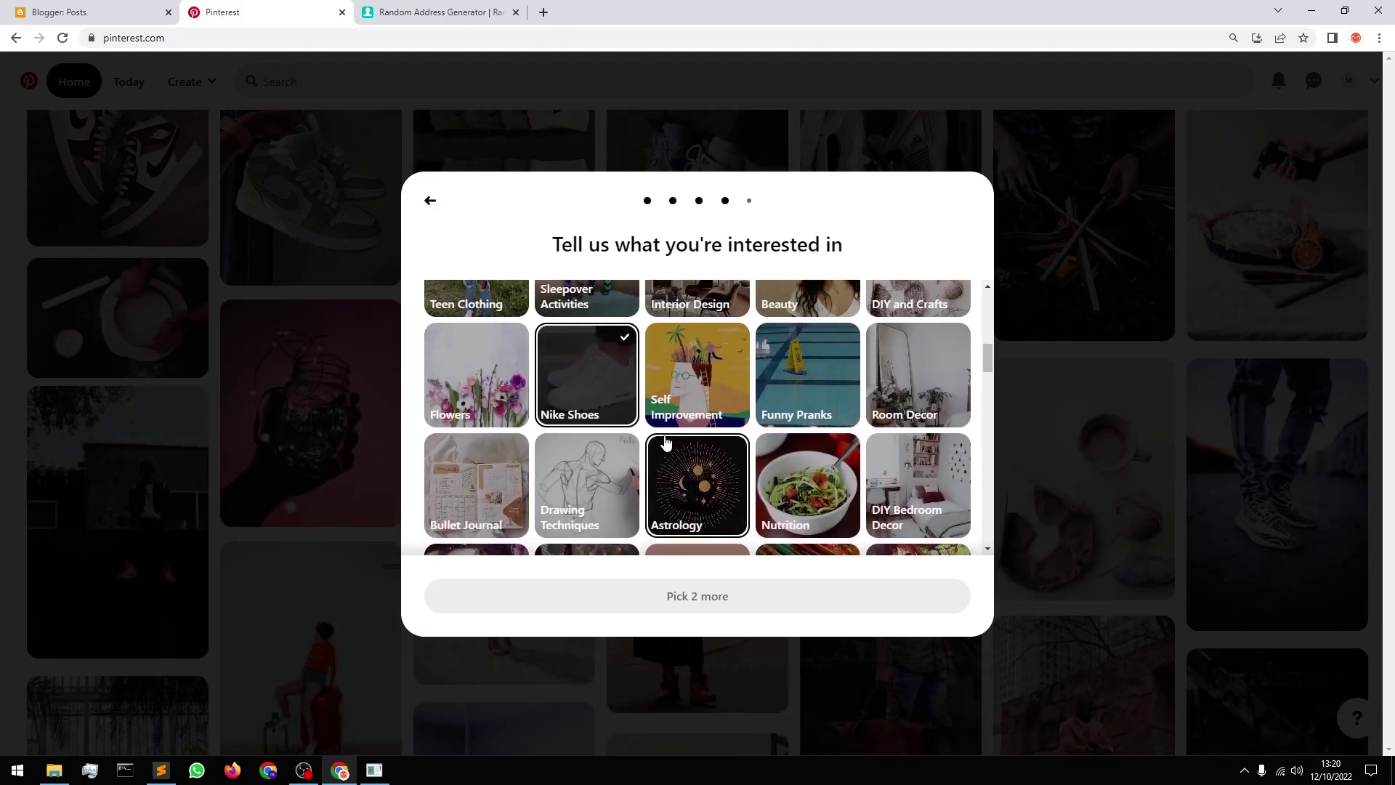
{"action": "scroll", "coordinate": [665, 441], "scroll_direction": "up", "scroll_amount": 4}
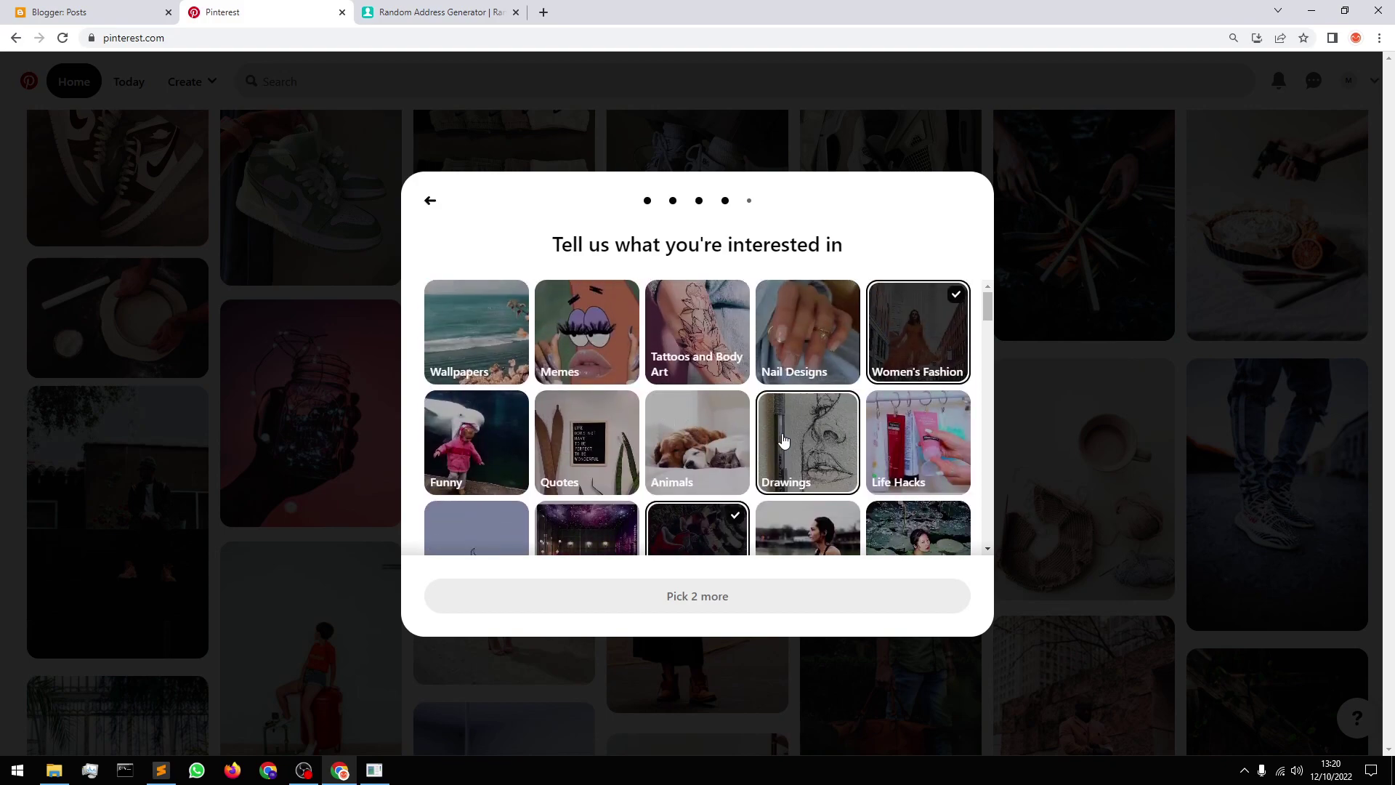
{"action": "scroll", "coordinate": [794, 440], "scroll_direction": "down", "scroll_amount": 5}
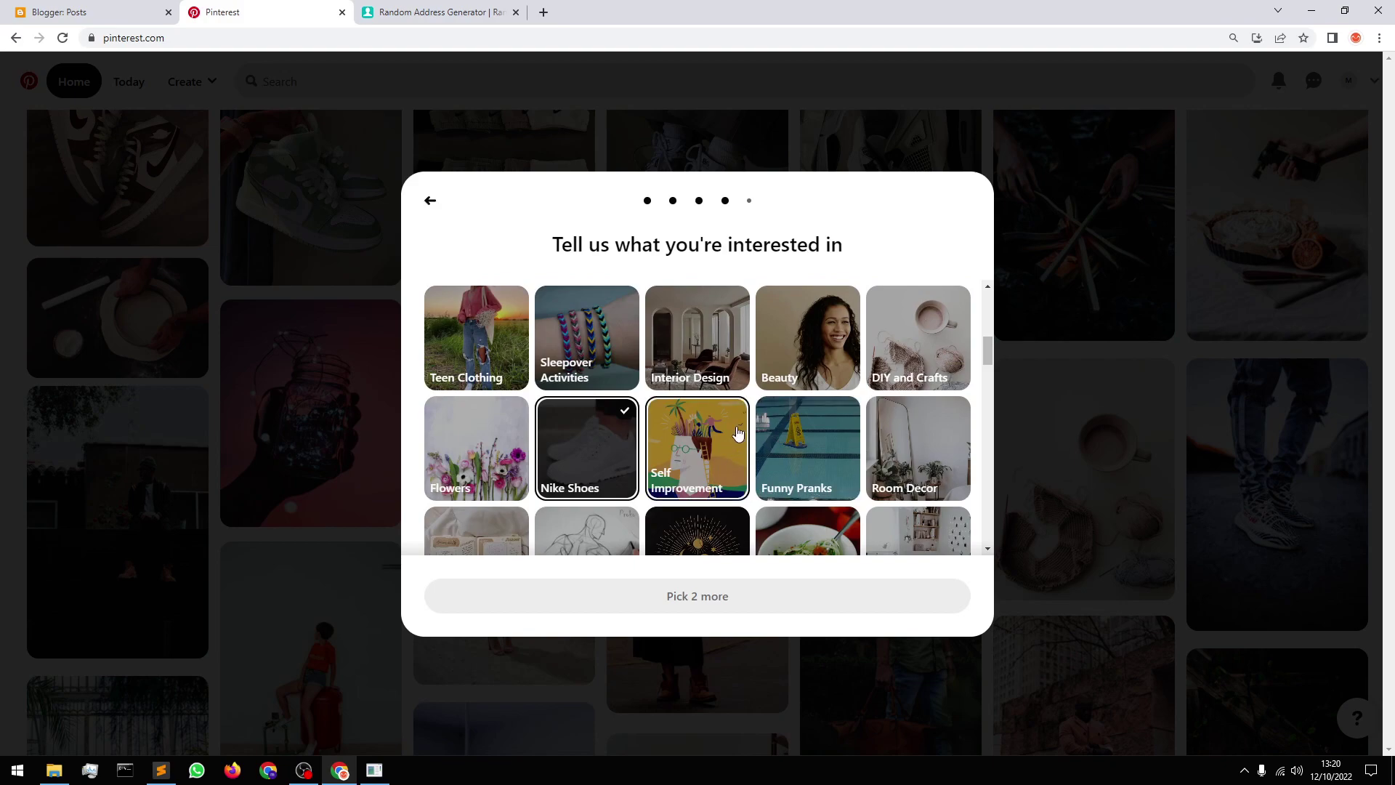
{"action": "left_click", "coordinate": [810, 358]}
{"action": "scroll", "coordinate": [668, 411], "scroll_direction": "down", "scroll_amount": 3}
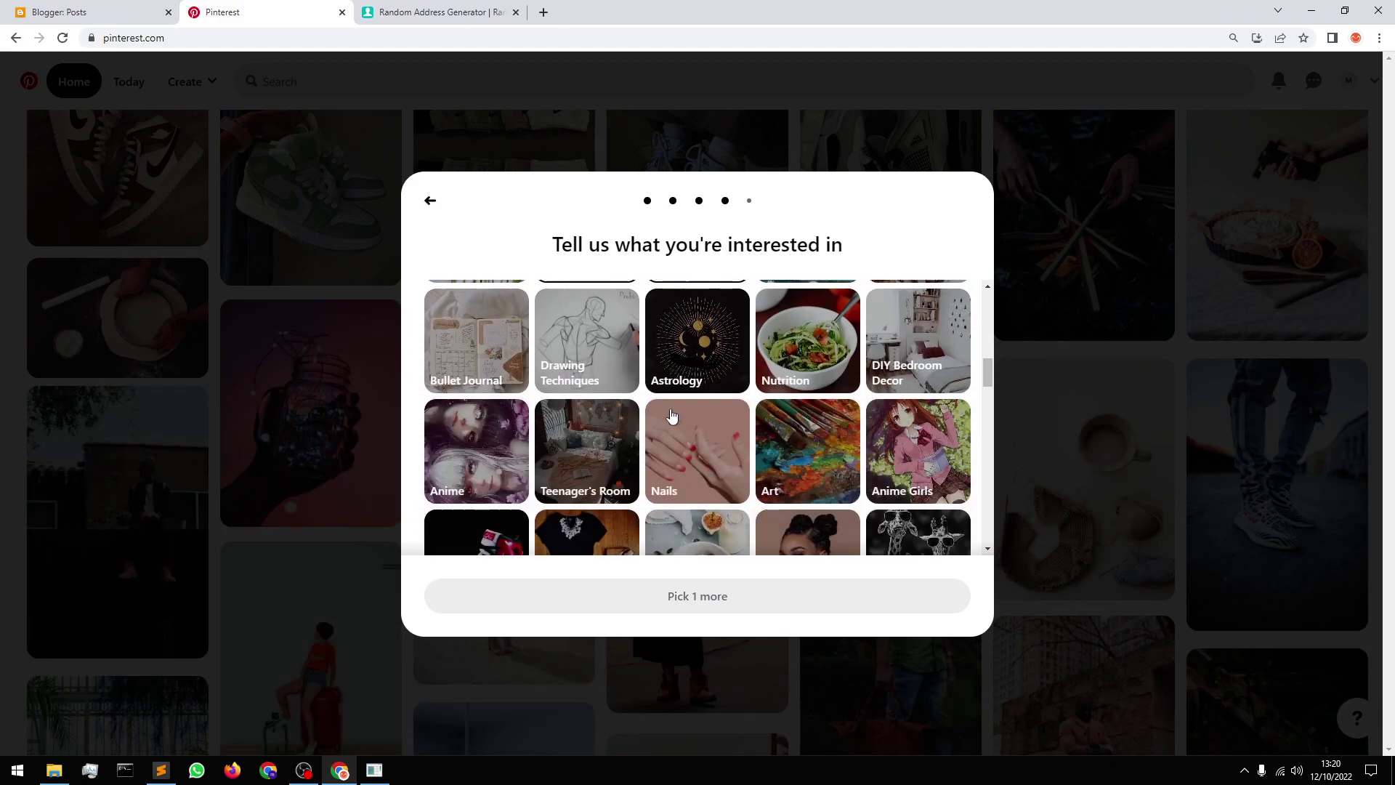
{"action": "scroll", "coordinate": [681, 437], "scroll_direction": "down", "scroll_amount": 3}
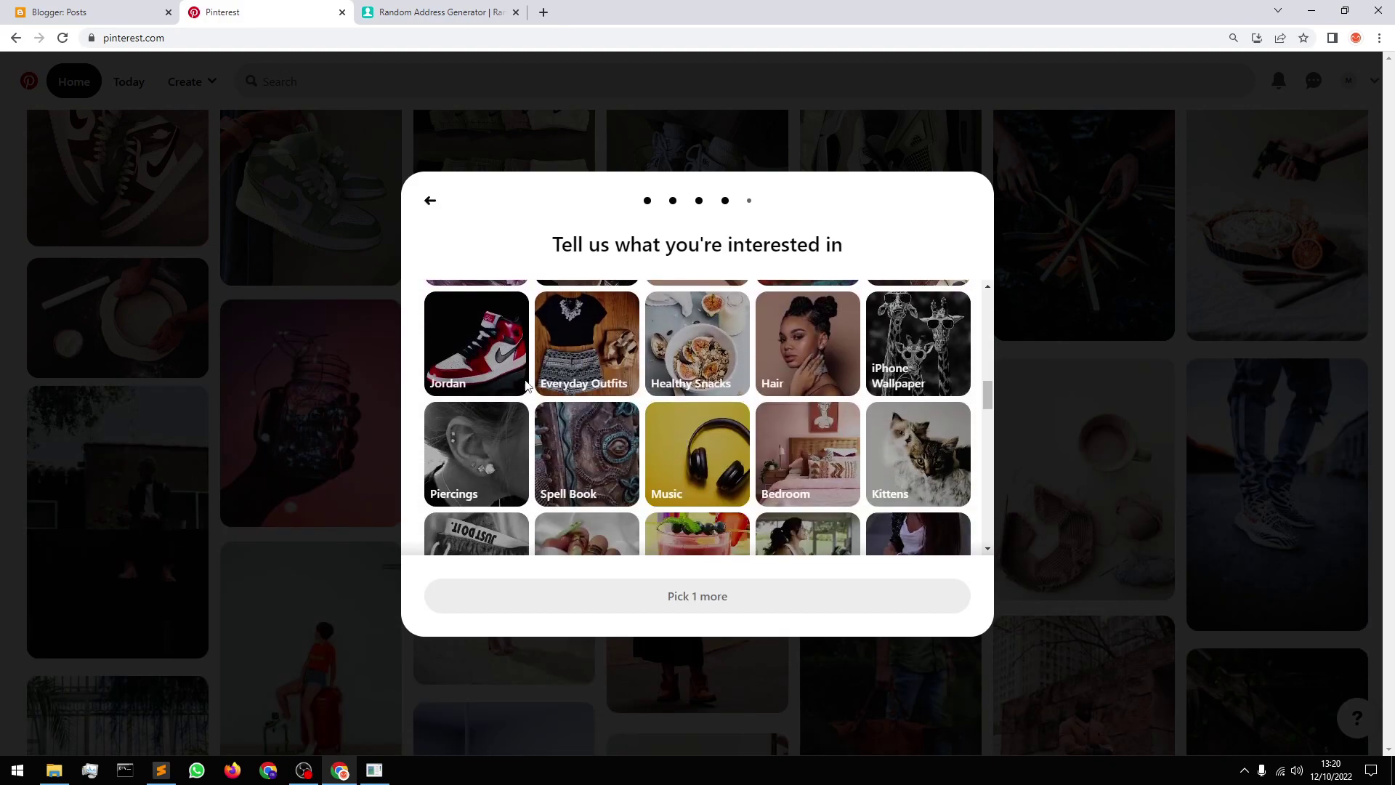
{"action": "left_click", "coordinate": [487, 343]}
{"action": "left_click", "coordinate": [710, 596]}
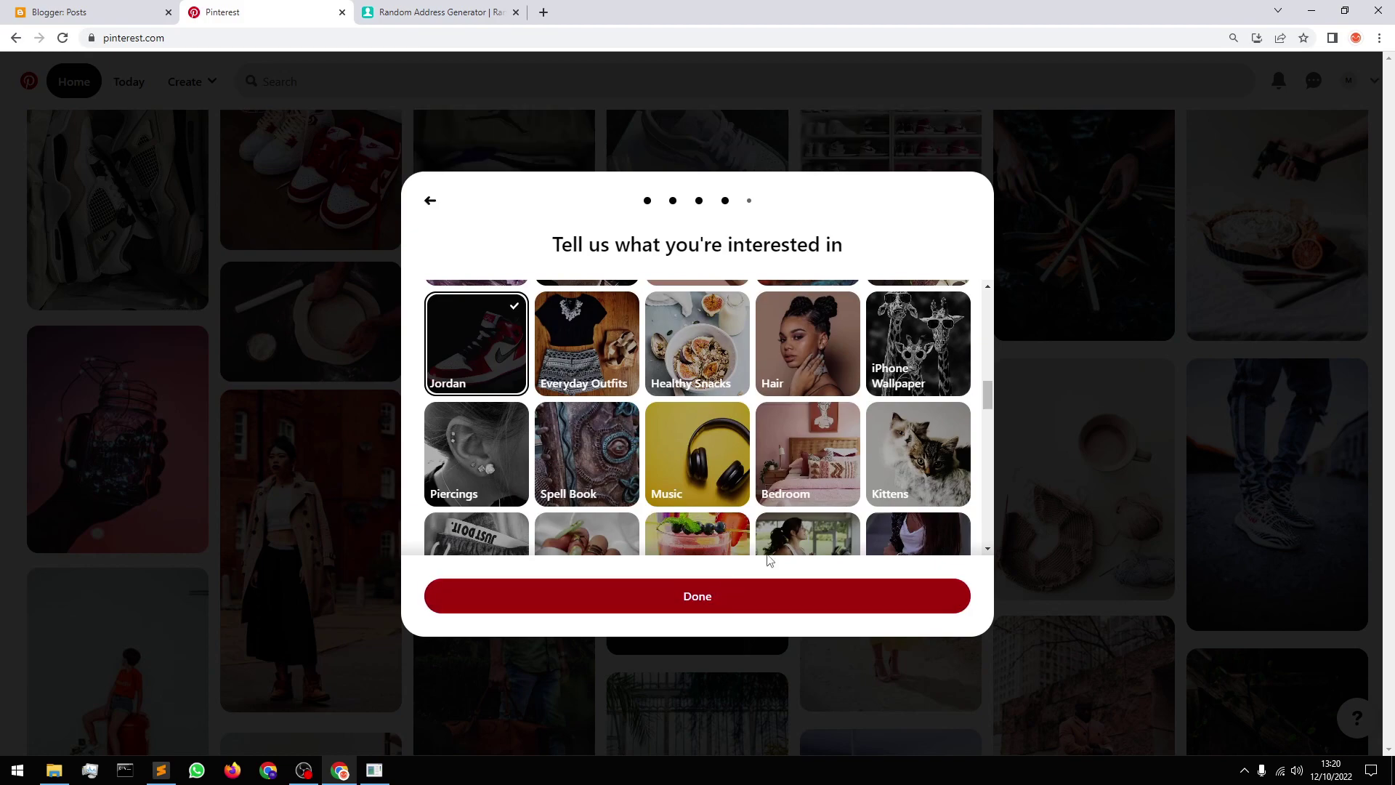
{"action": "left_click", "coordinate": [722, 604]}
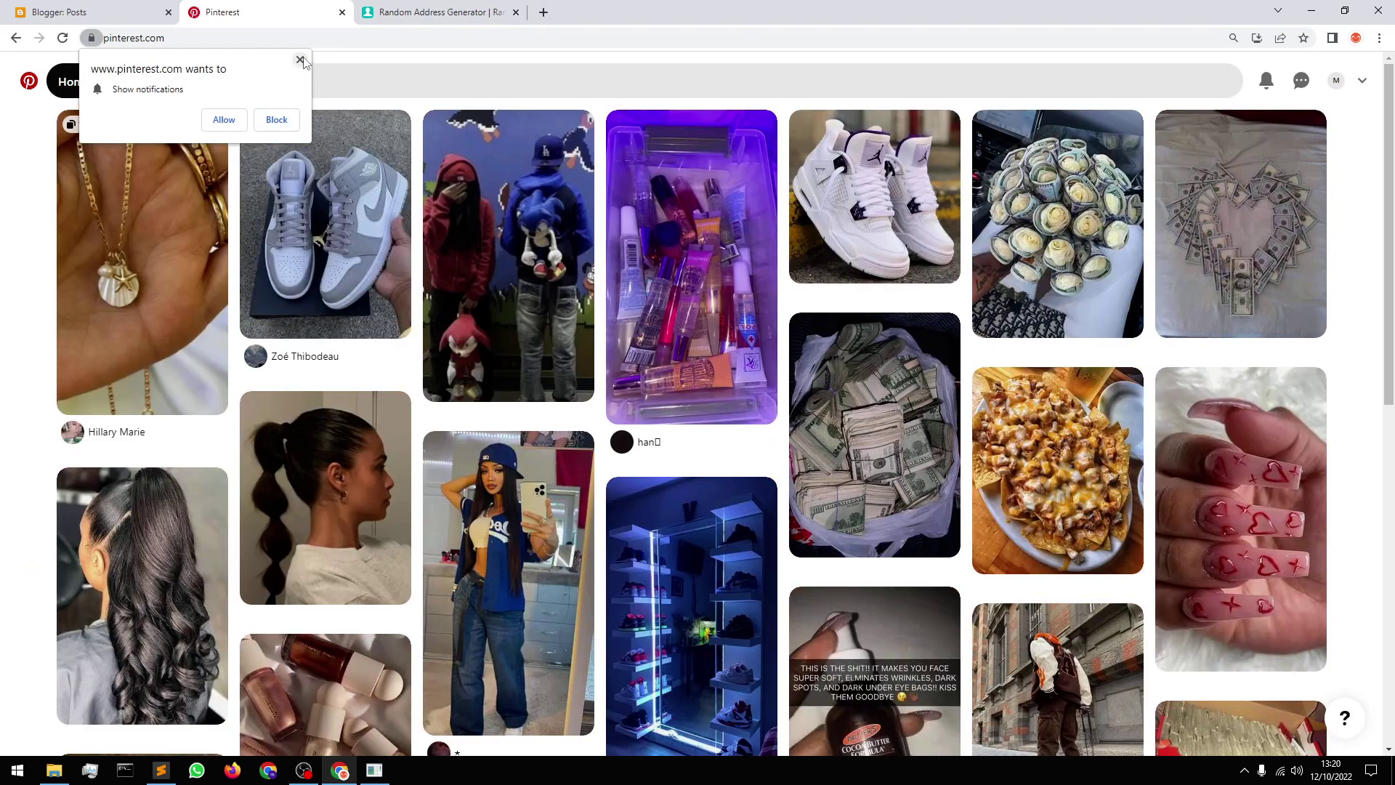
Dismiss the notification permission request and start converting the personal account to a business account
{"action": "left_click", "coordinate": [300, 59]}
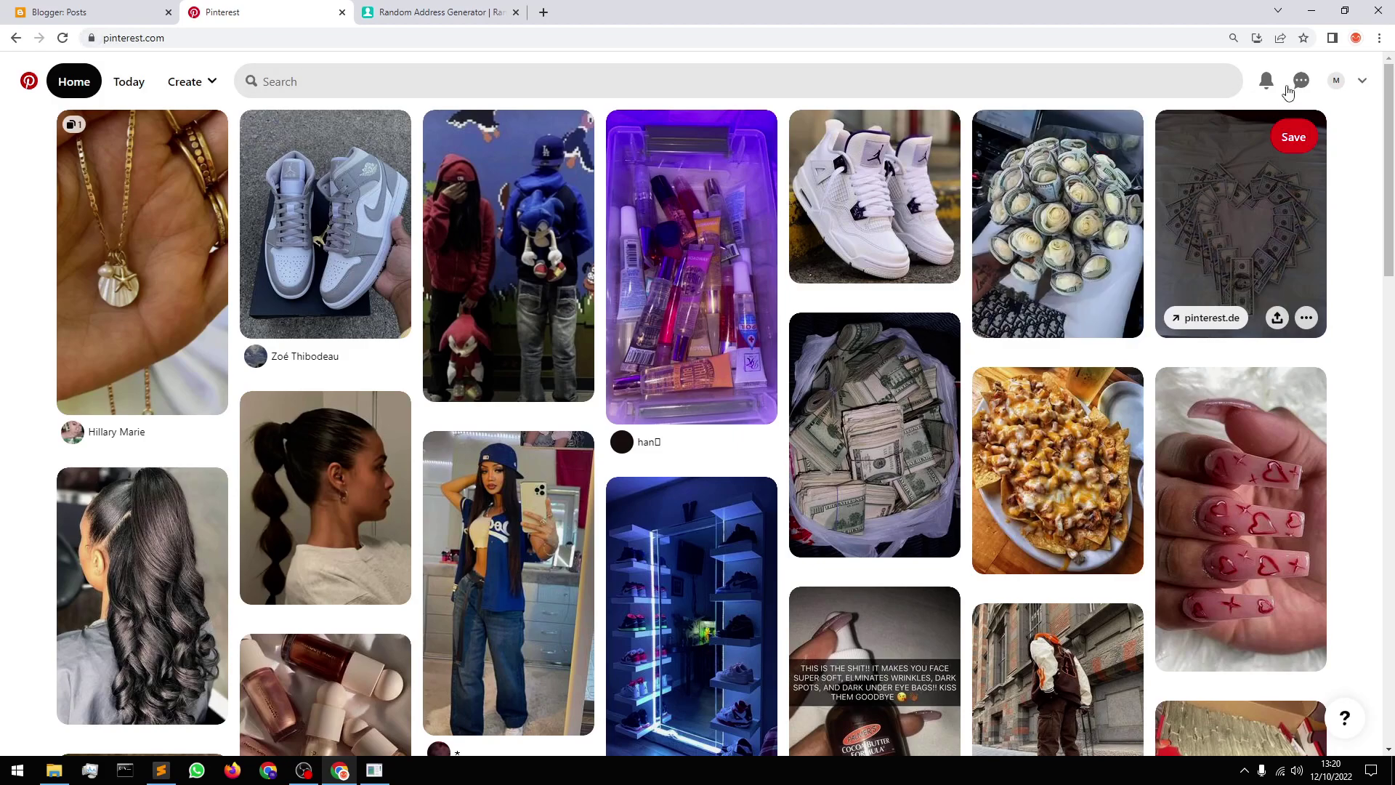
{"action": "left_click", "coordinate": [1363, 80]}
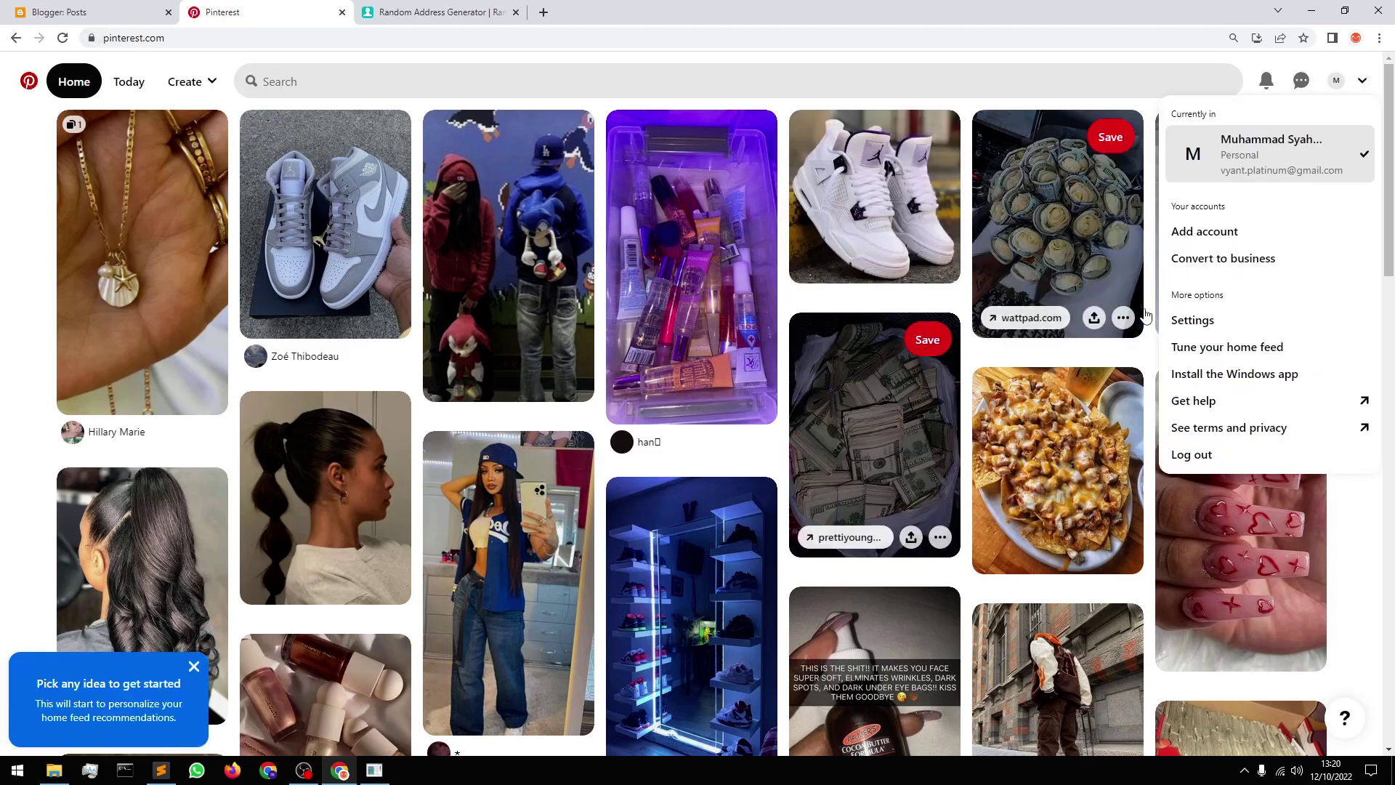
{"action": "left_click", "coordinate": [1227, 261]}
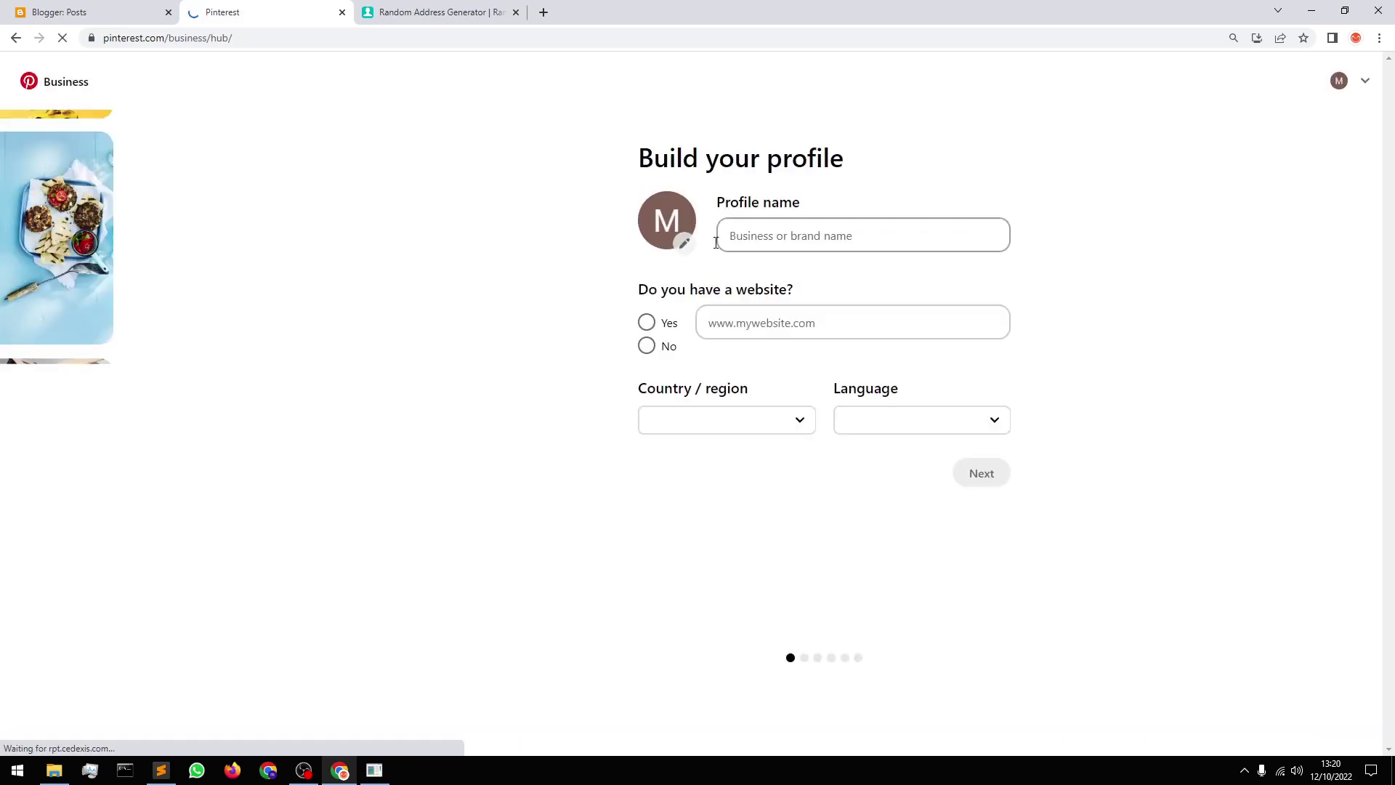
Set the business profile name to Jordanoid Store and answer Yes to having a website
{"action": "left_click", "coordinate": [843, 234]}
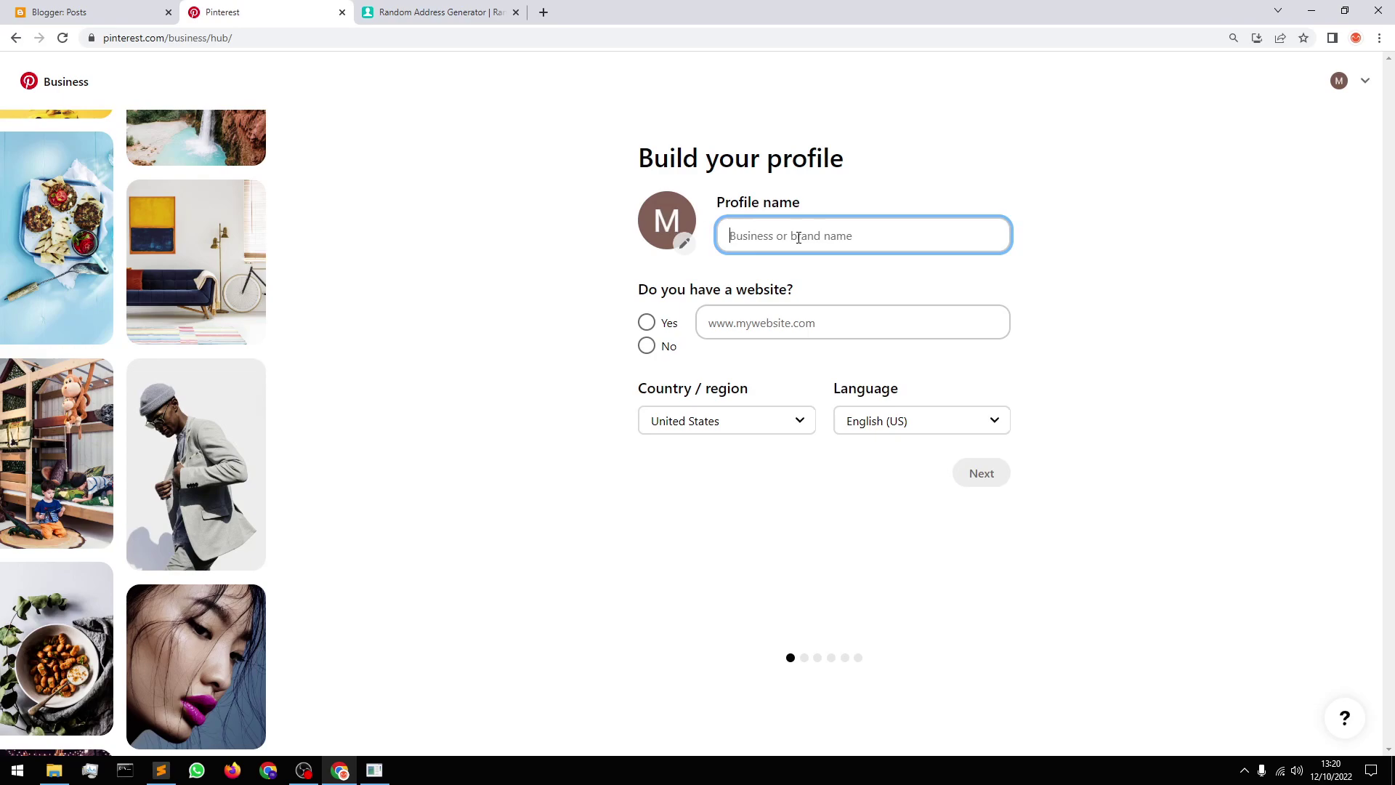
{"action": "type", "text": "Jordani"}
{"action": "left_click", "coordinate": [646, 322]}
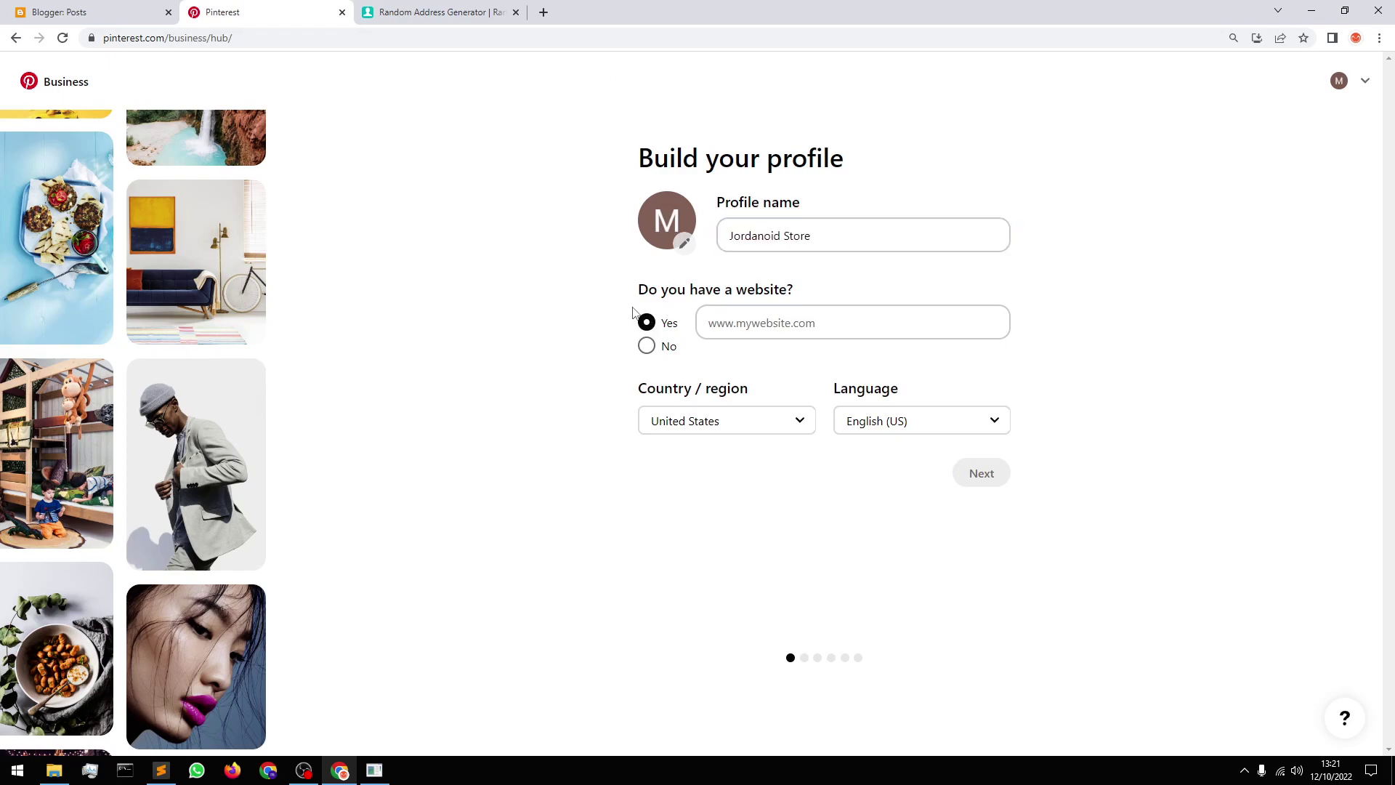
{"action": "left_click", "coordinate": [102, 12]}
{"action": "right_click", "coordinate": [81, 531]}
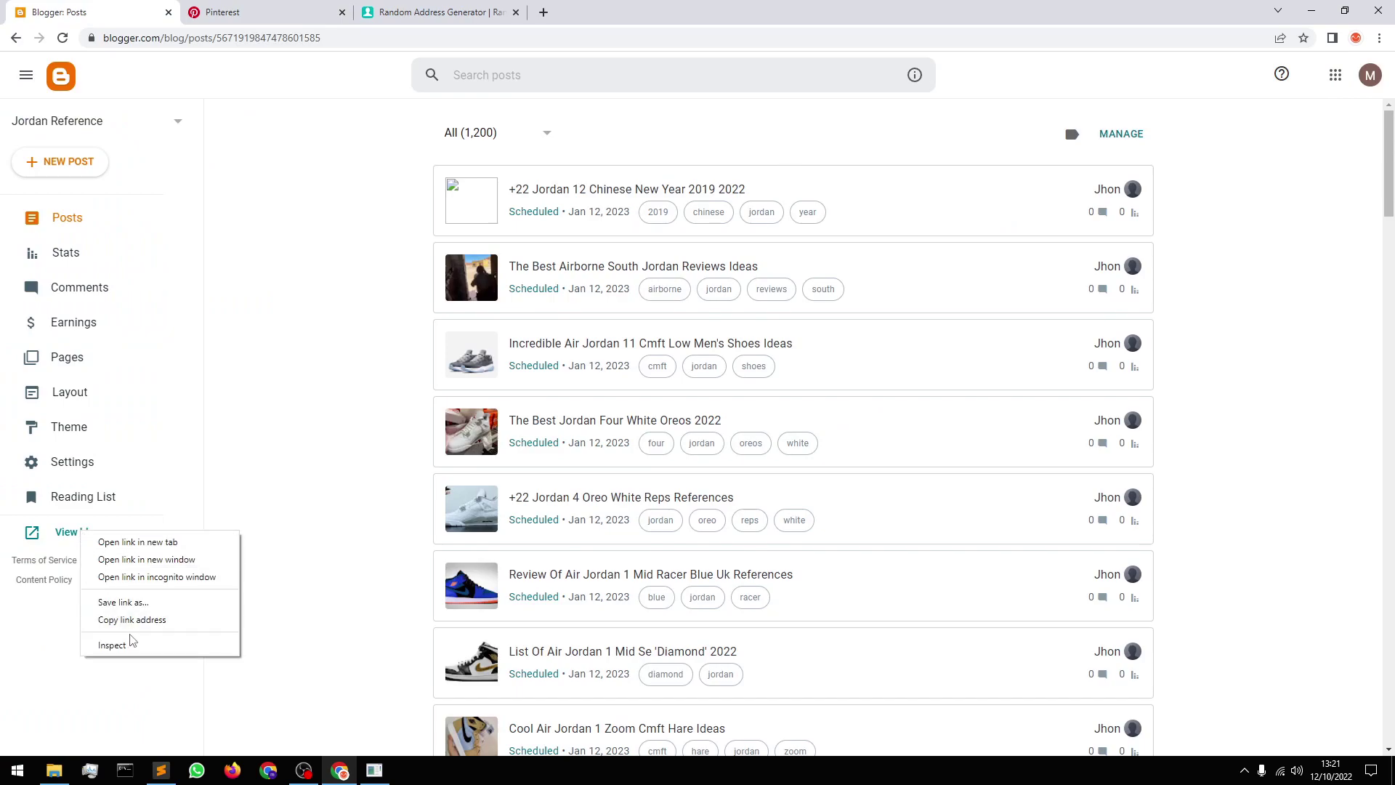
{"action": "left_click", "coordinate": [148, 622]}
{"action": "left_click", "coordinate": [230, 6]}
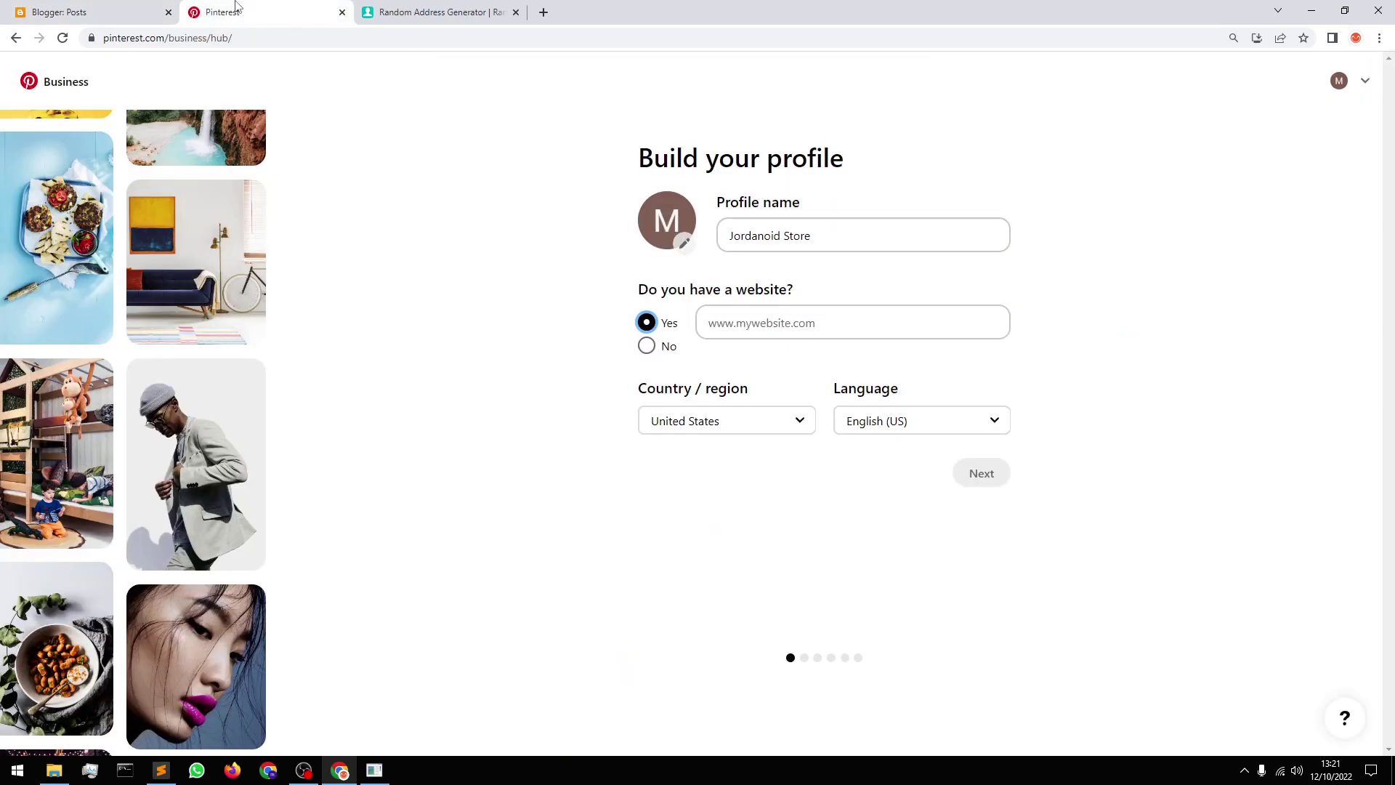
{"action": "left_click", "coordinate": [770, 324]}
{"action": "key", "text": "ctrl+v"}
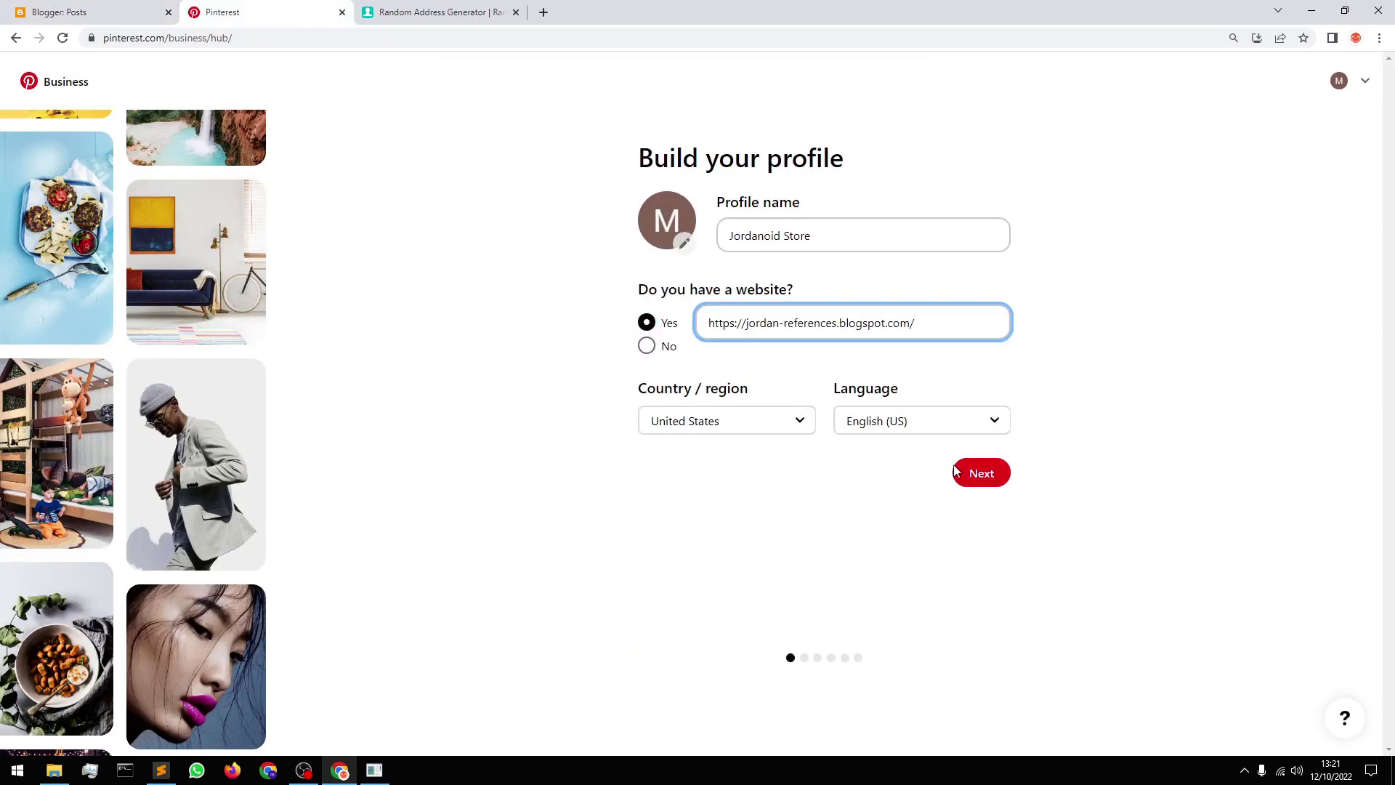
{"action": "left_click", "coordinate": [975, 475]}
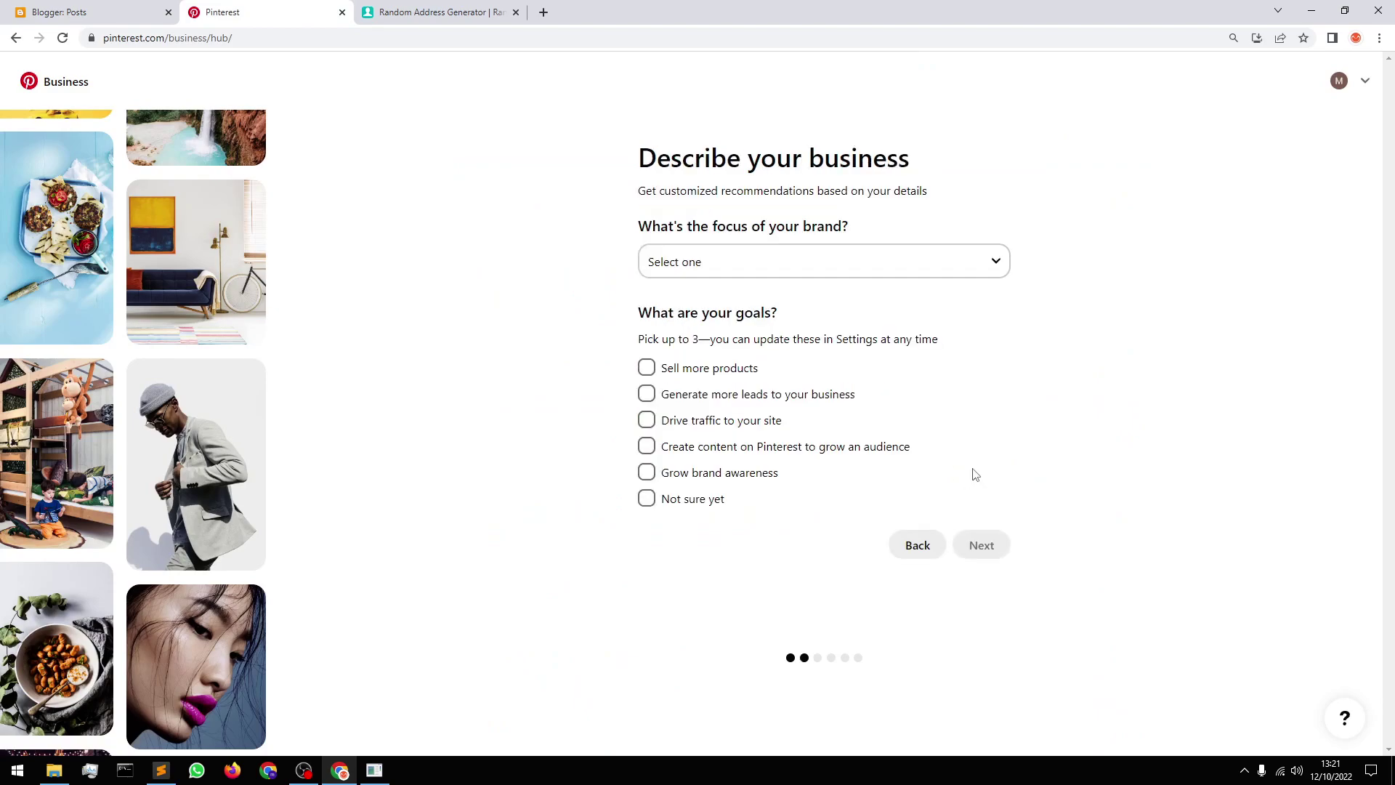
Set the brand focus to Fashion with goals of driving site traffic, creating content to grow an audience, and growing brand awareness, and continue
{"action": "left_click", "coordinate": [695, 265]}
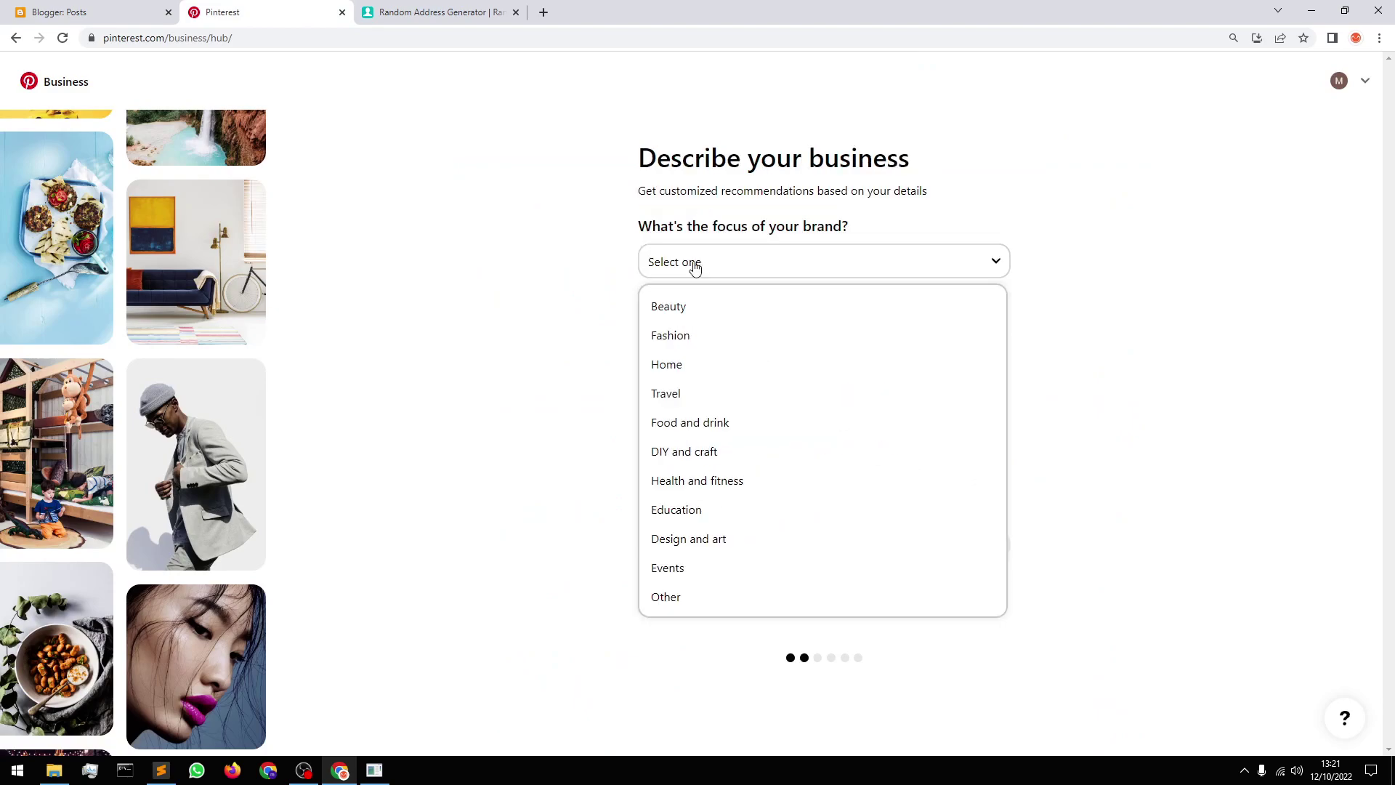
{"action": "left_click", "coordinate": [689, 332]}
{"action": "left_click", "coordinate": [694, 420]}
{"action": "left_click", "coordinate": [694, 446]}
{"action": "left_click", "coordinate": [695, 473]}
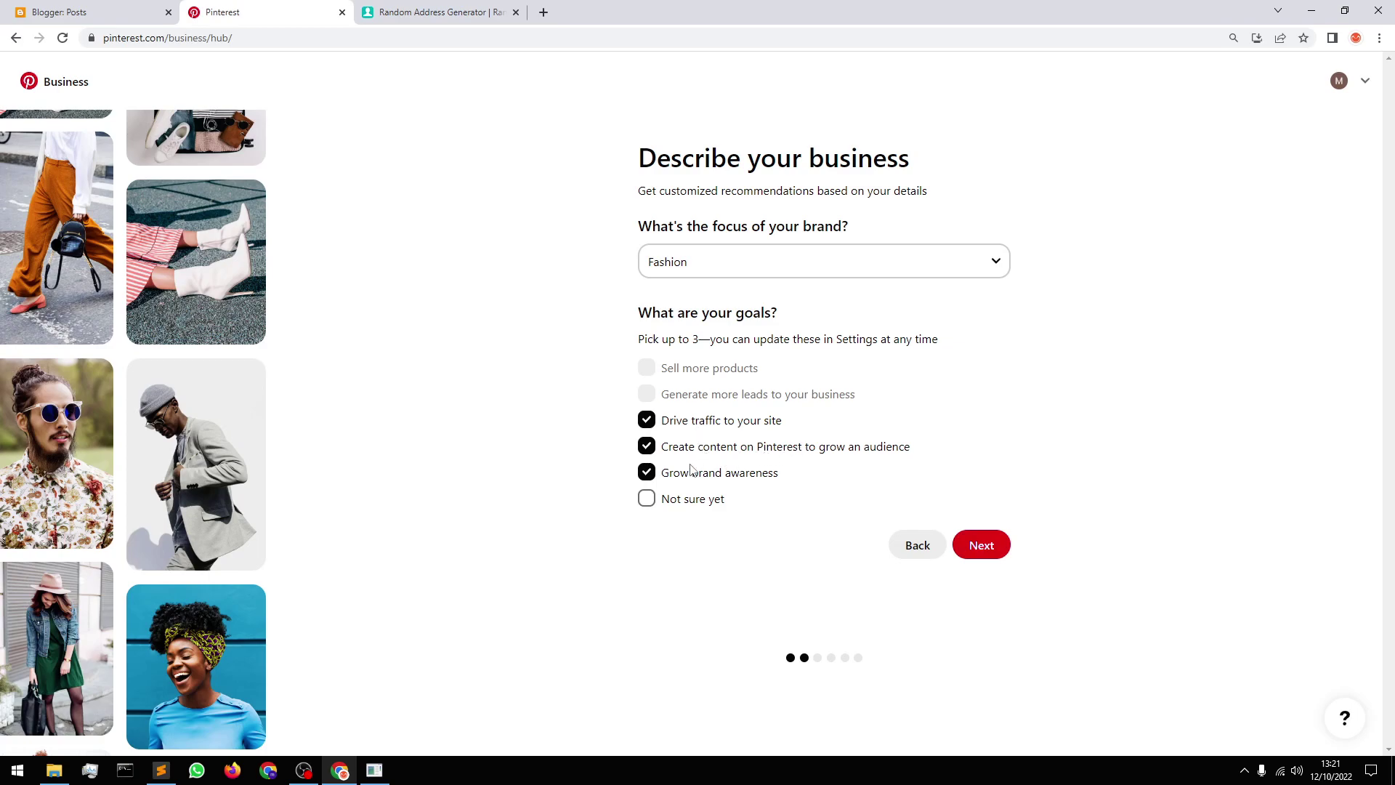
{"action": "left_click", "coordinate": [981, 545]}
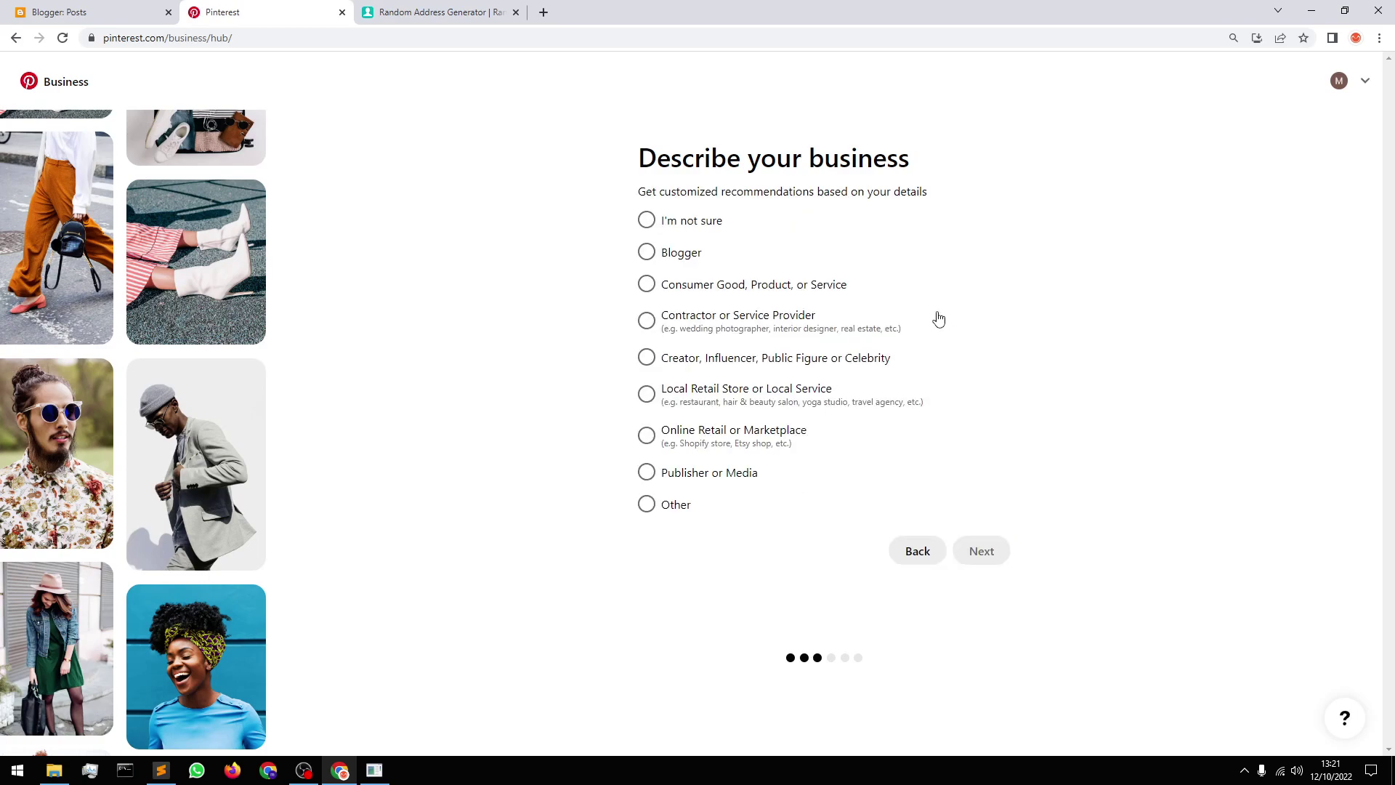
Describe the business as Blogger and state that no advertising is planned
{"action": "left_click", "coordinate": [665, 257]}
{"action": "left_click", "coordinate": [994, 567]}
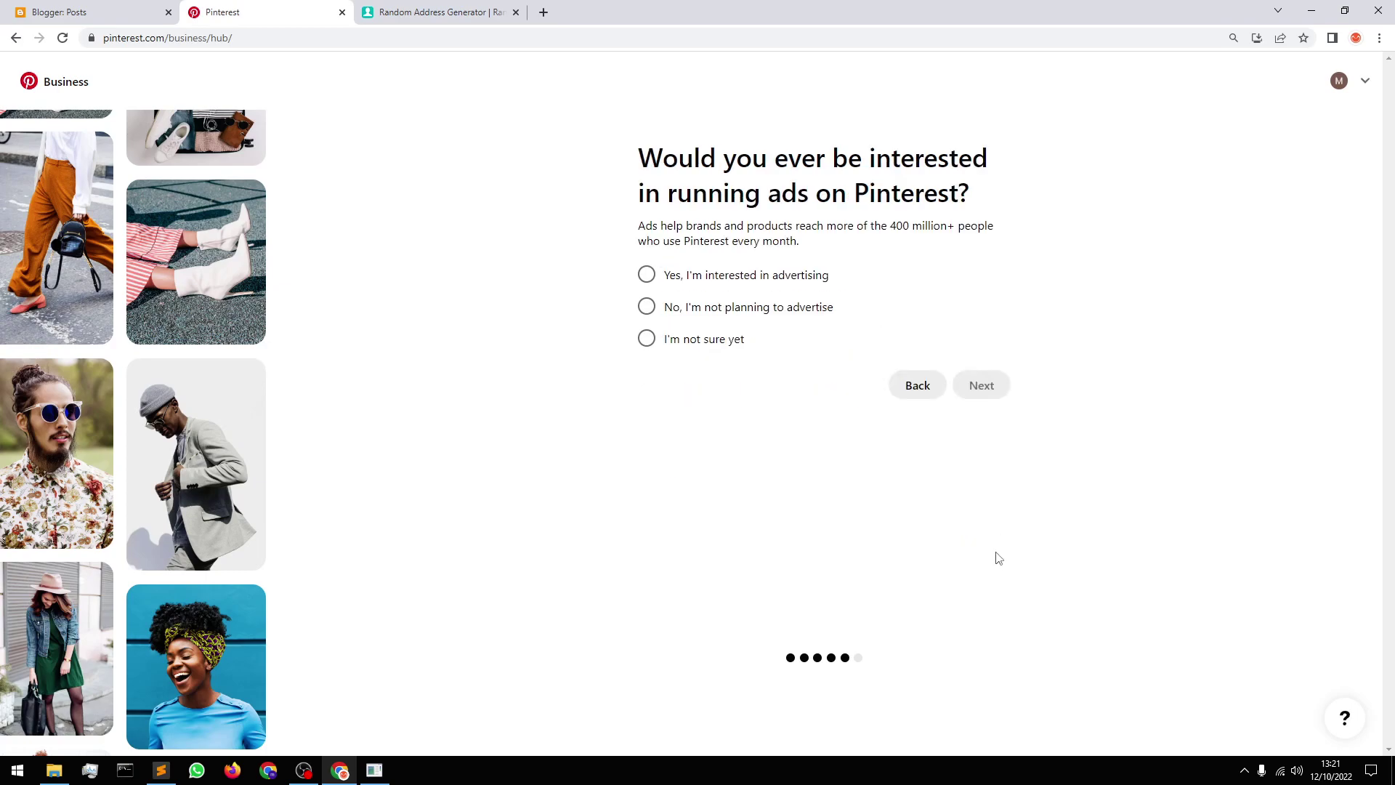
{"action": "left_click", "coordinate": [715, 312]}
{"action": "left_click", "coordinate": [981, 385]}
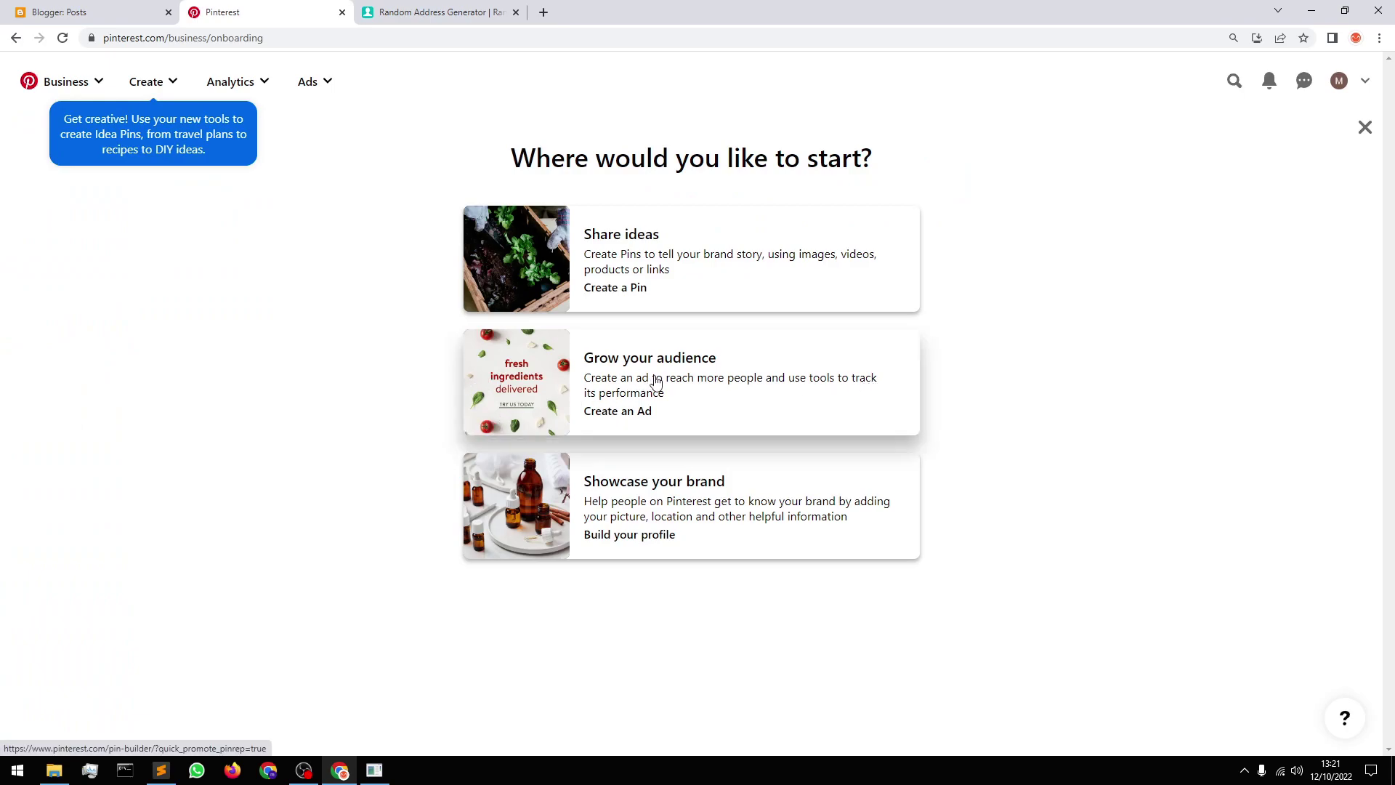
Leave the business onboarding page and open the account settings to review the public profile's contact and address fields
{"action": "left_click", "coordinate": [1367, 131]}
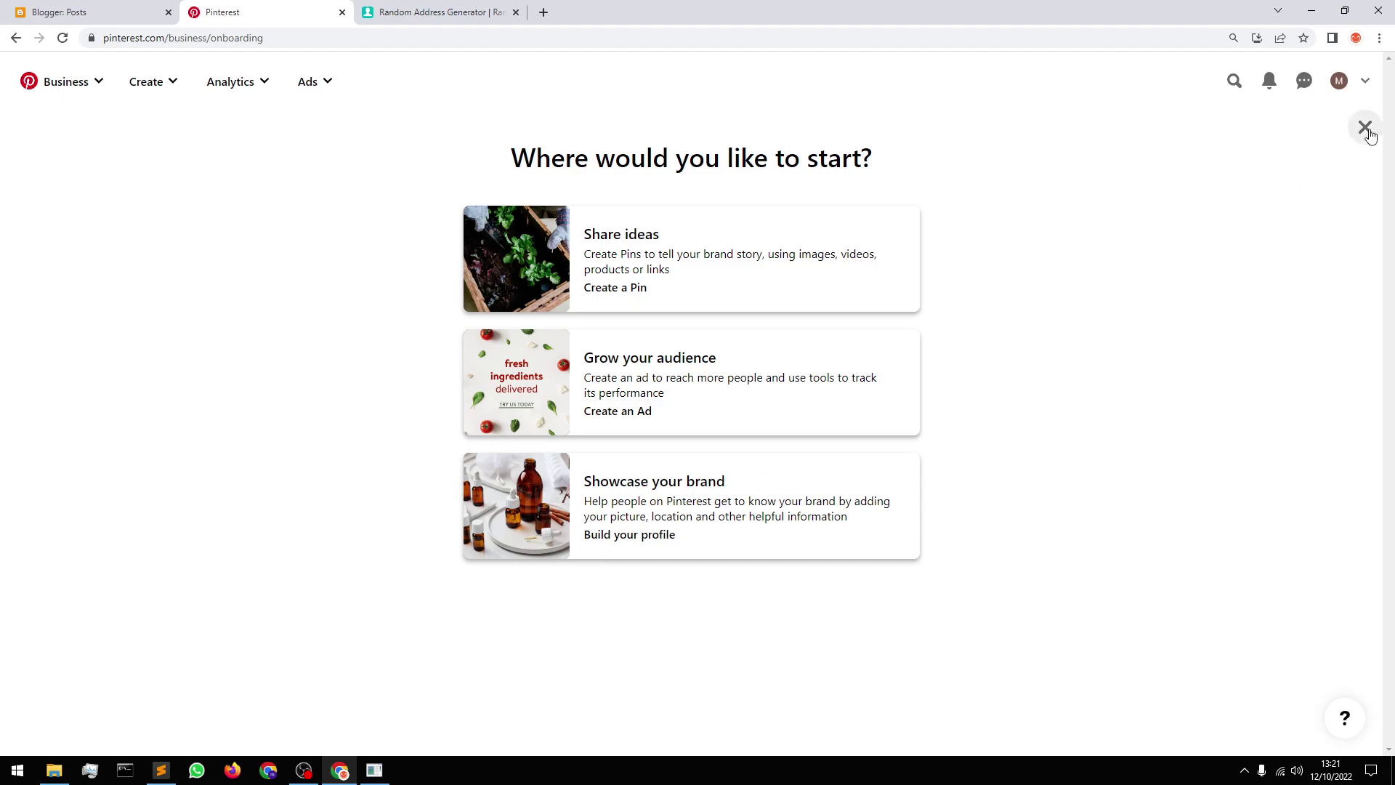
{"action": "left_click", "coordinate": [772, 374]}
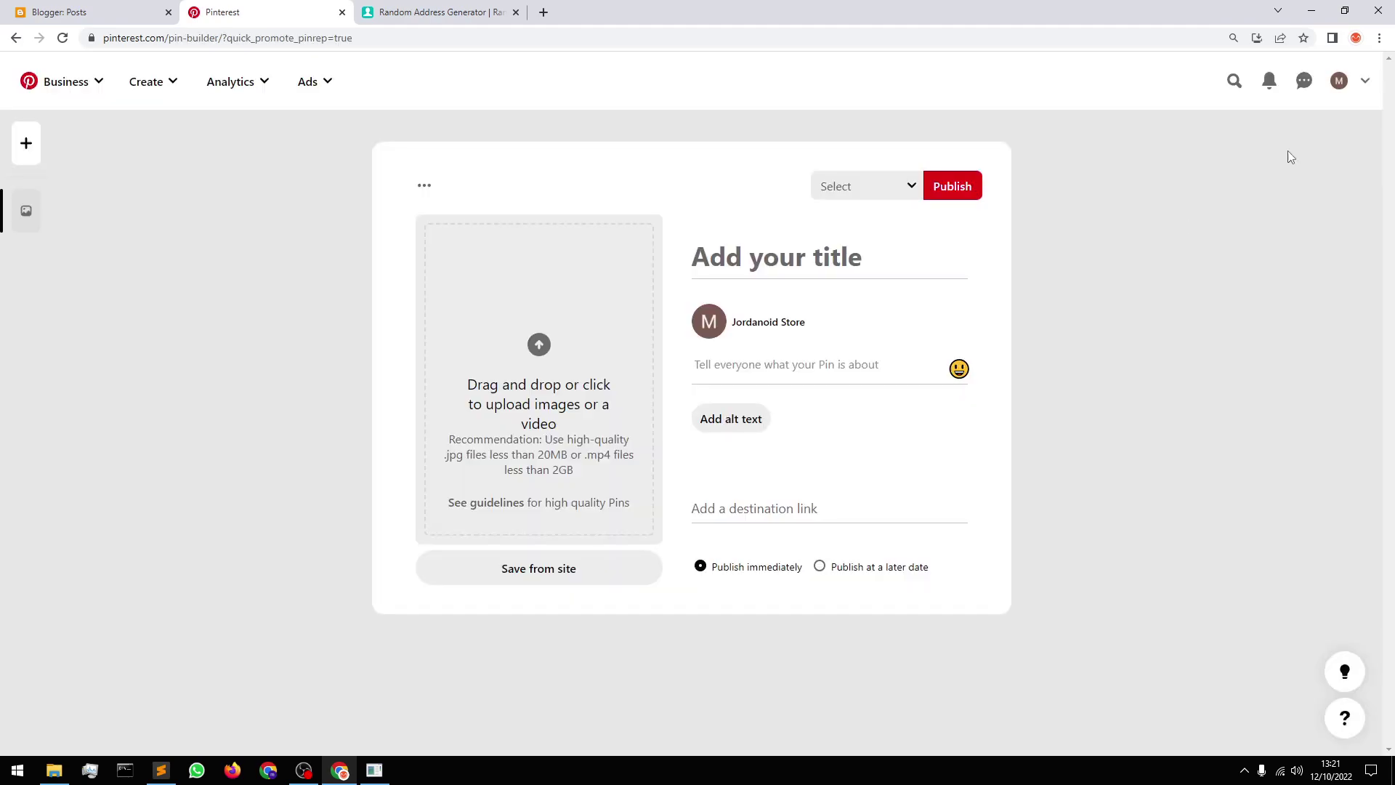
{"action": "left_click", "coordinate": [1364, 82]}
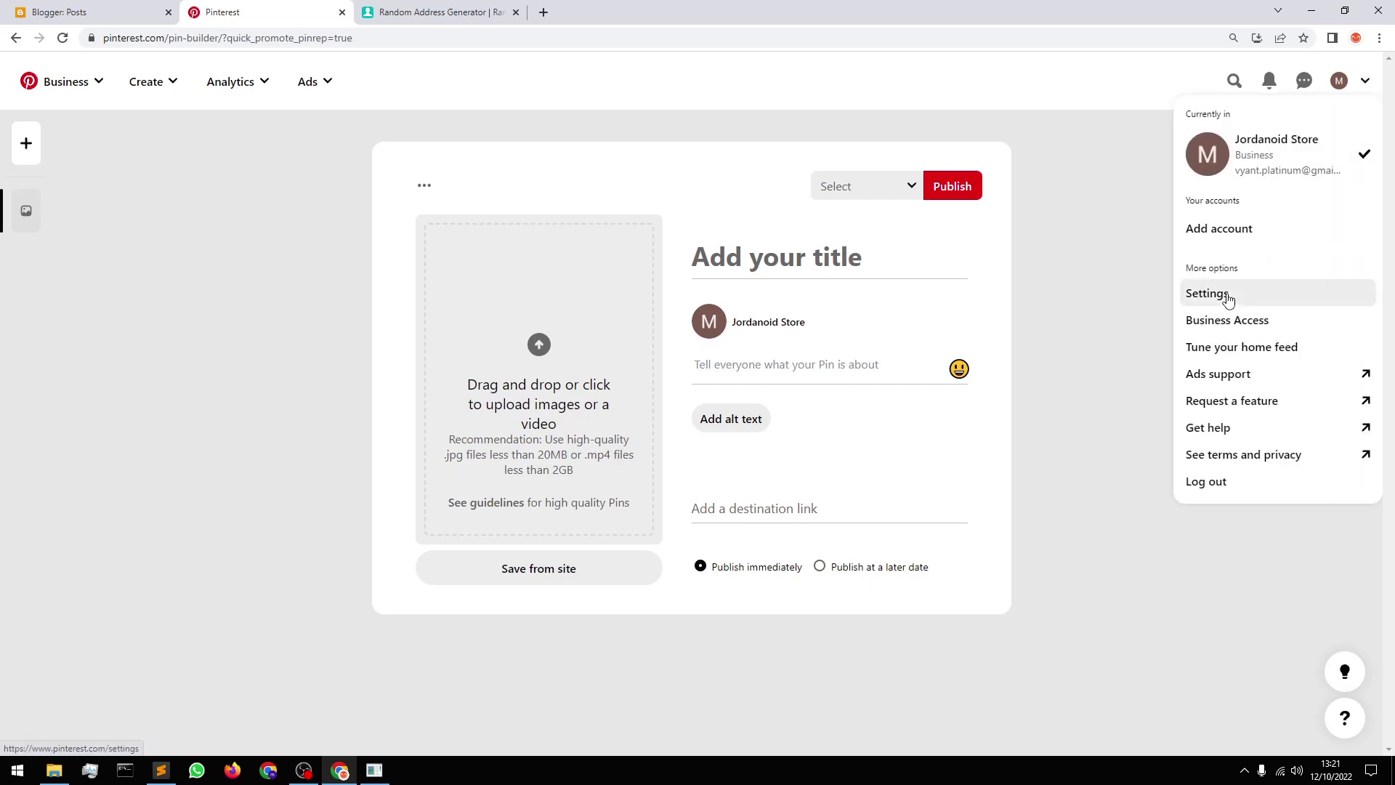
{"action": "left_click", "coordinate": [1227, 299]}
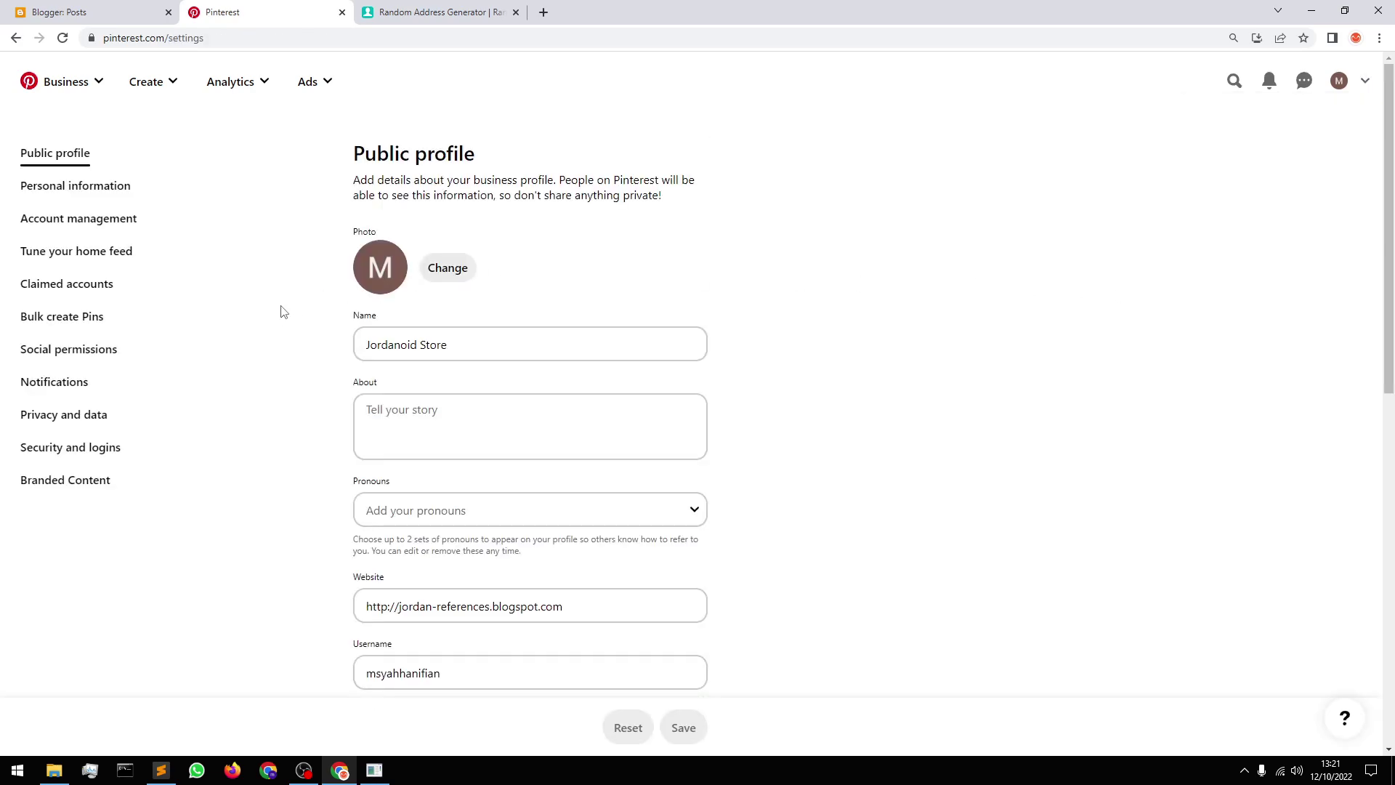
{"action": "scroll", "coordinate": [286, 311], "scroll_direction": "down", "scroll_amount": 7}
{"action": "scroll", "coordinate": [517, 439], "scroll_direction": "down", "scroll_amount": 2}
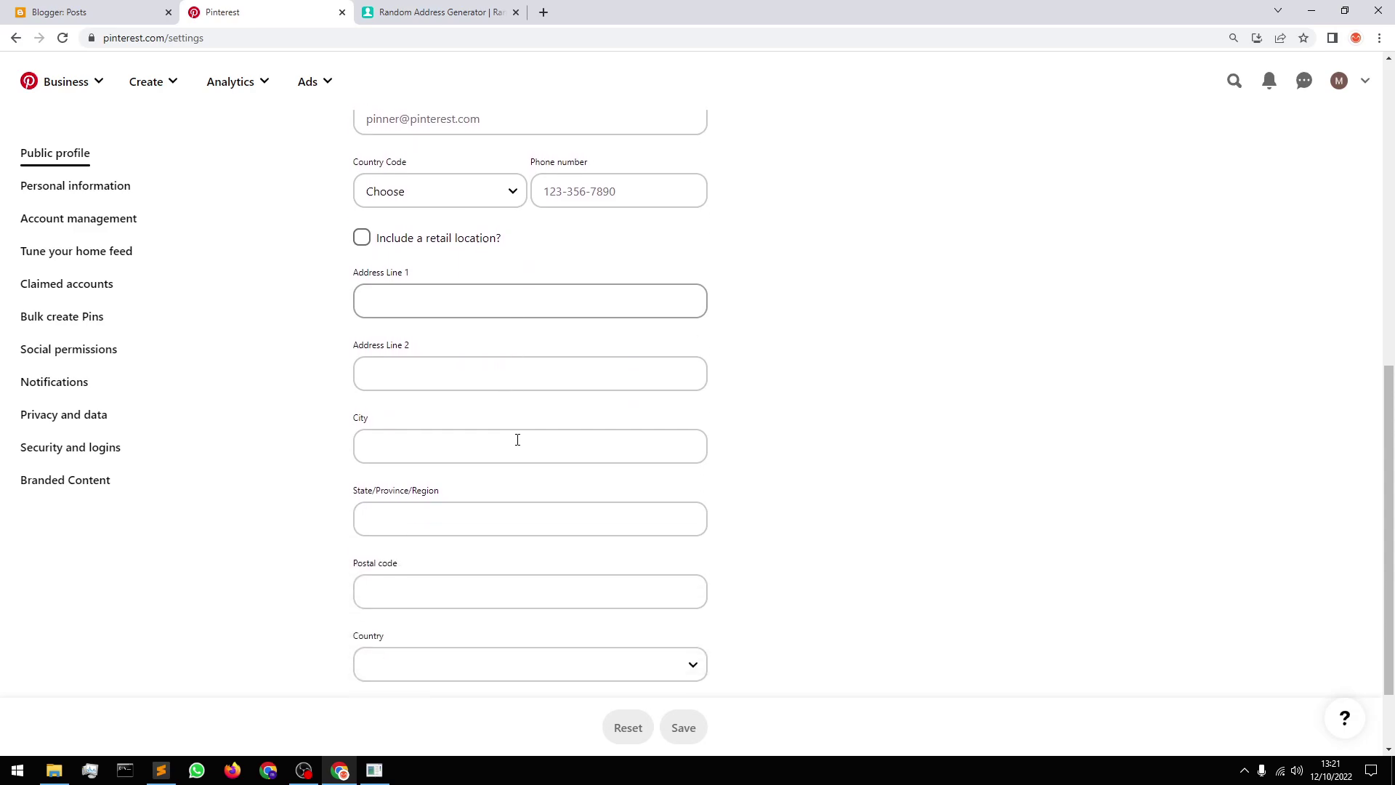
{"action": "scroll", "coordinate": [512, 437], "scroll_direction": "down", "scroll_amount": 1}
{"action": "scroll", "coordinate": [472, 519], "scroll_direction": "up", "scroll_amount": 5}
{"action": "scroll", "coordinate": [476, 514], "scroll_direction": "up", "scroll_amount": 4}
{"action": "scroll", "coordinate": [454, 164], "scroll_direction": "down", "scroll_amount": 3}
Switch to the Random Address Generator and generate a random address for the state of Washington
{"action": "key", "text": "ctrl+Tab"}
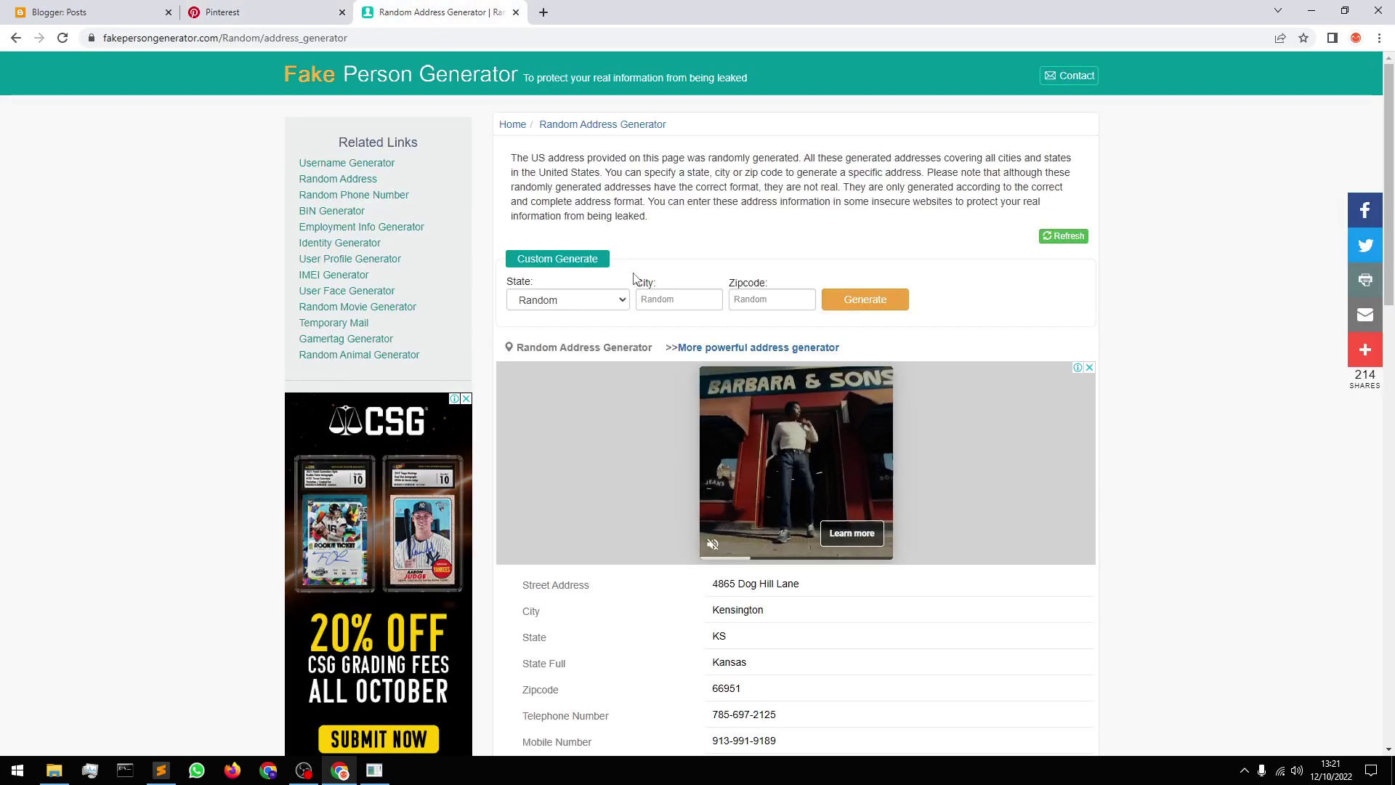
{"action": "left_click", "coordinate": [574, 300]}
{"action": "scroll", "coordinate": [563, 502], "scroll_direction": "down", "scroll_amount": 10}
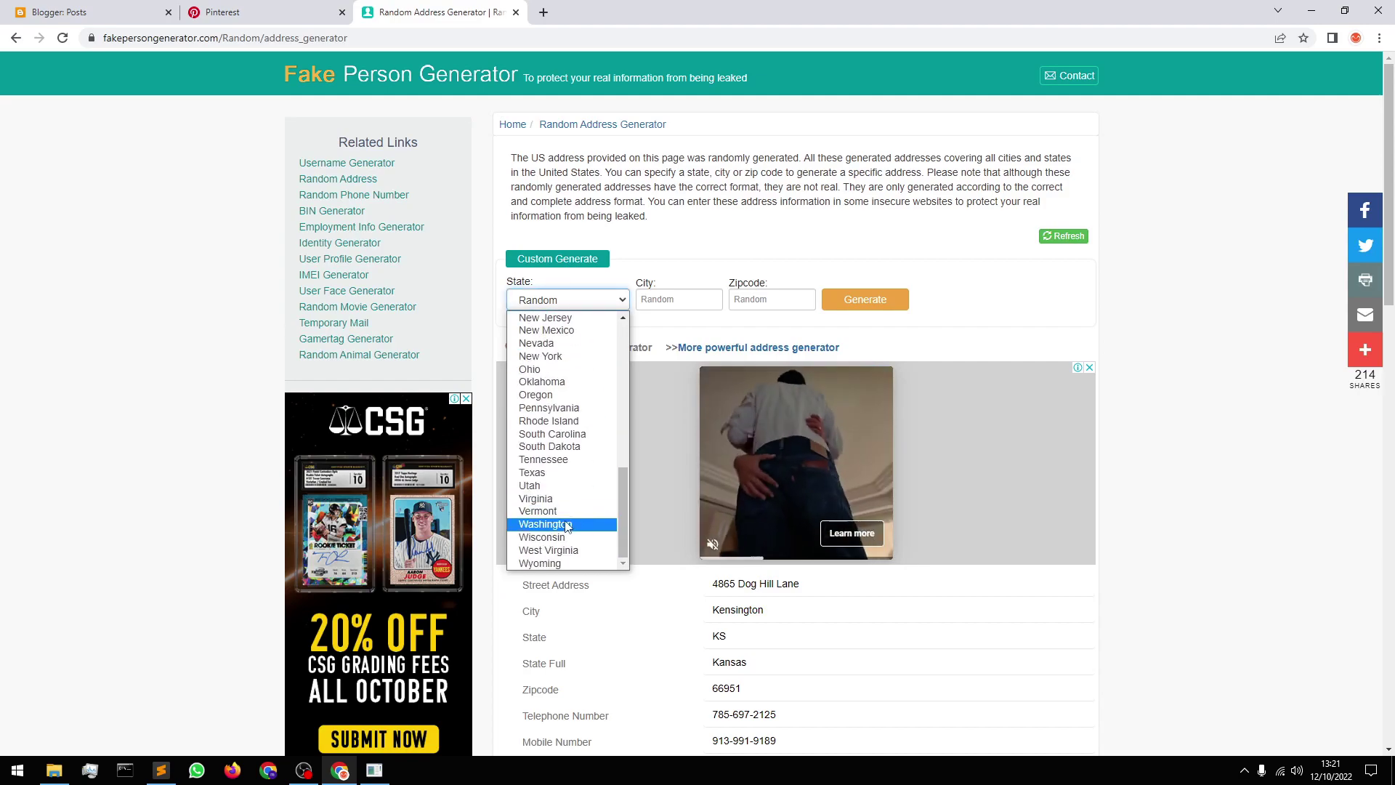
{"action": "left_click", "coordinate": [568, 524]}
{"action": "left_click", "coordinate": [883, 305]}
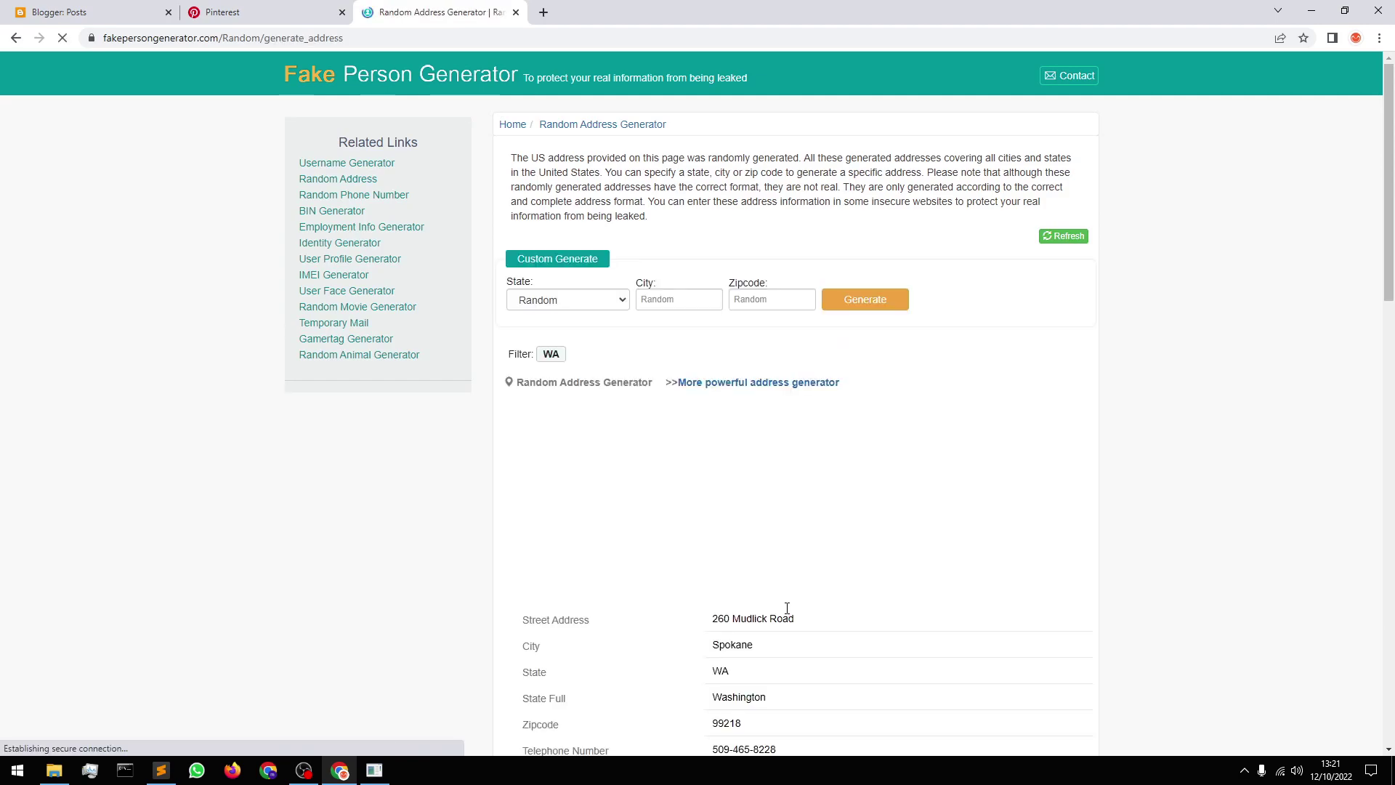
Return to the Pinterest public profile settings and replace the username with jordanoidstore
{"action": "left_click_drag", "start_coordinate": [816, 624], "coordinate": [715, 620]}
{"action": "left_click", "coordinate": [255, 12]}
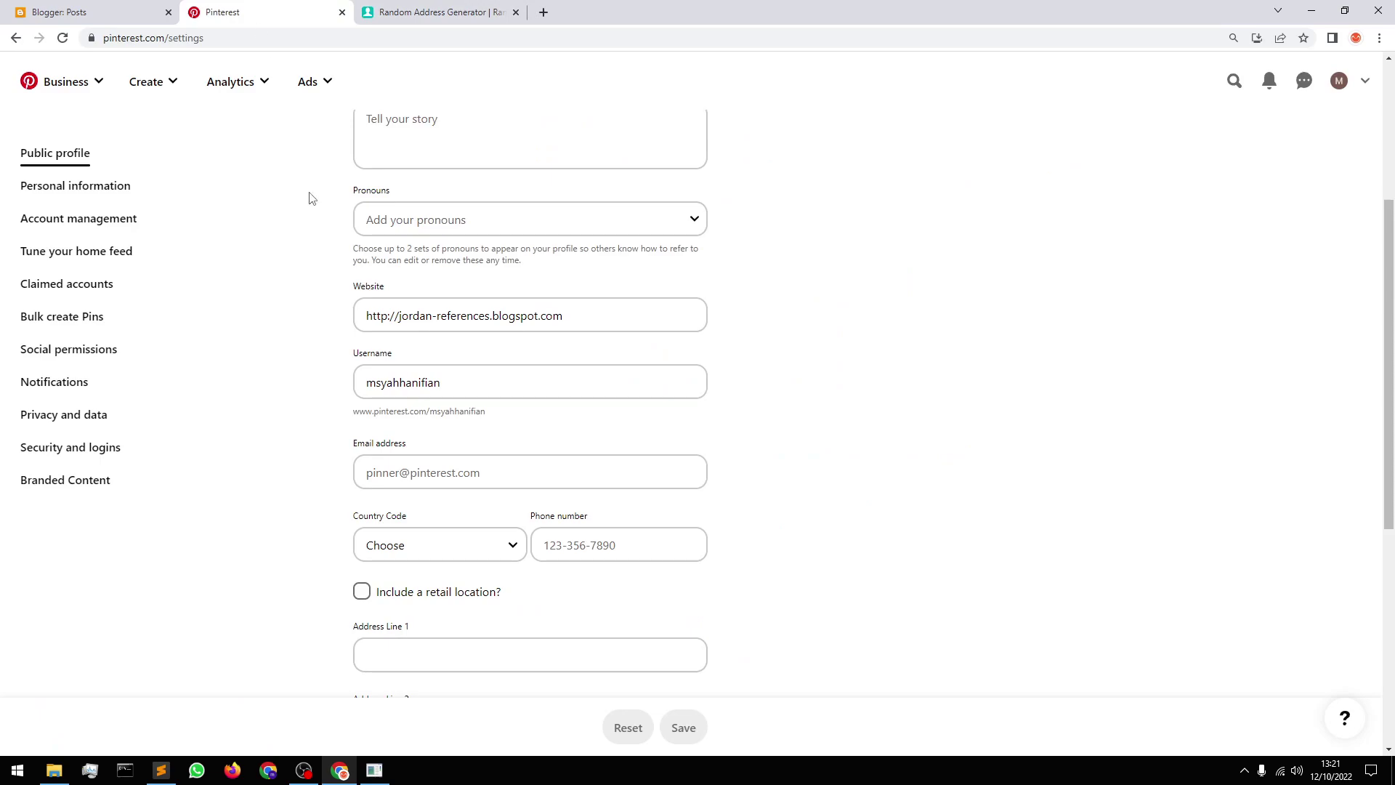
{"action": "scroll", "coordinate": [446, 368], "scroll_direction": "down", "scroll_amount": 5}
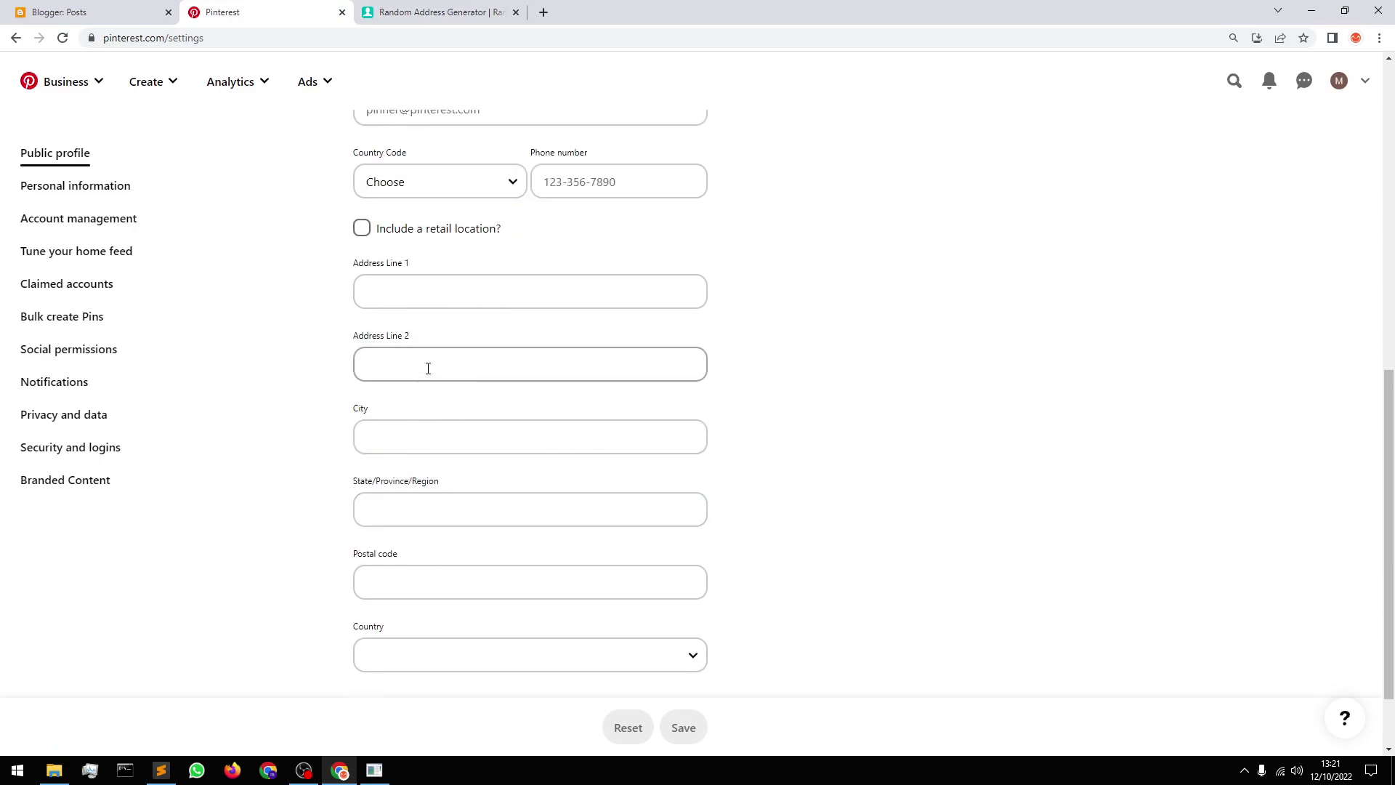
{"action": "scroll", "coordinate": [428, 369], "scroll_direction": "up", "scroll_amount": 4}
{"action": "left_click_drag", "start_coordinate": [444, 310], "coordinate": [316, 311]}
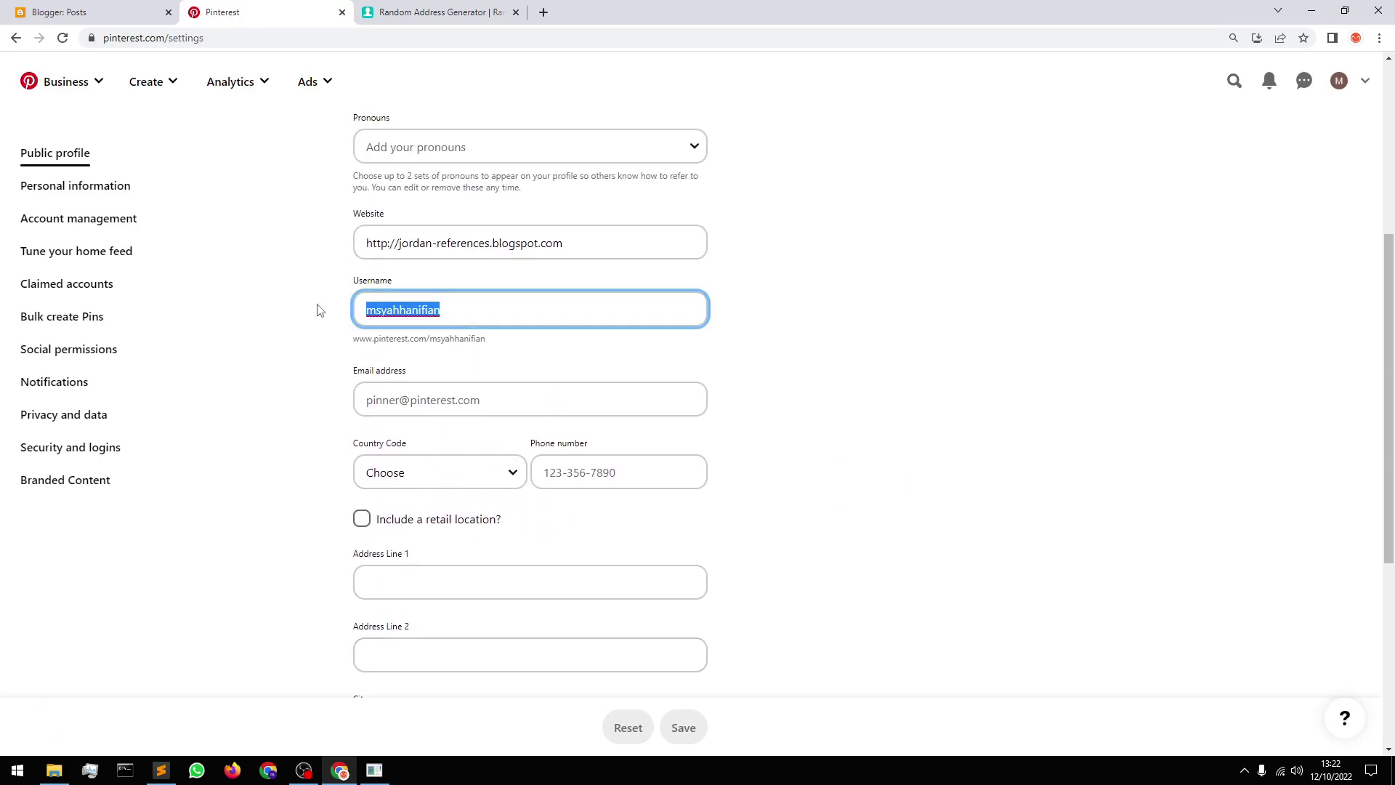
{"action": "type", "text": "jordanoidstore"}
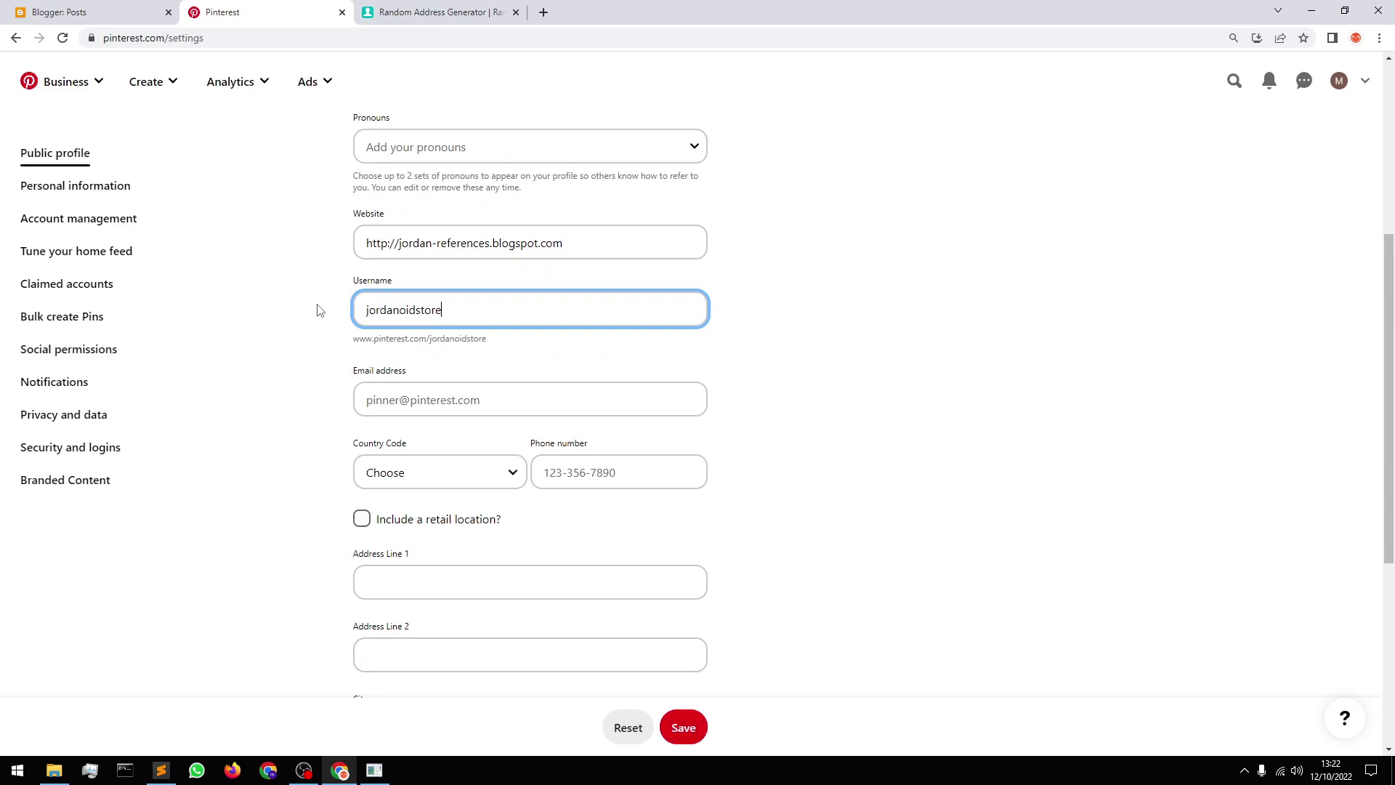
Copy the e-mail address of the Google account signed in to Blogger and paste it into the Pinterest profile's email field
{"action": "left_click", "coordinate": [415, 403]}
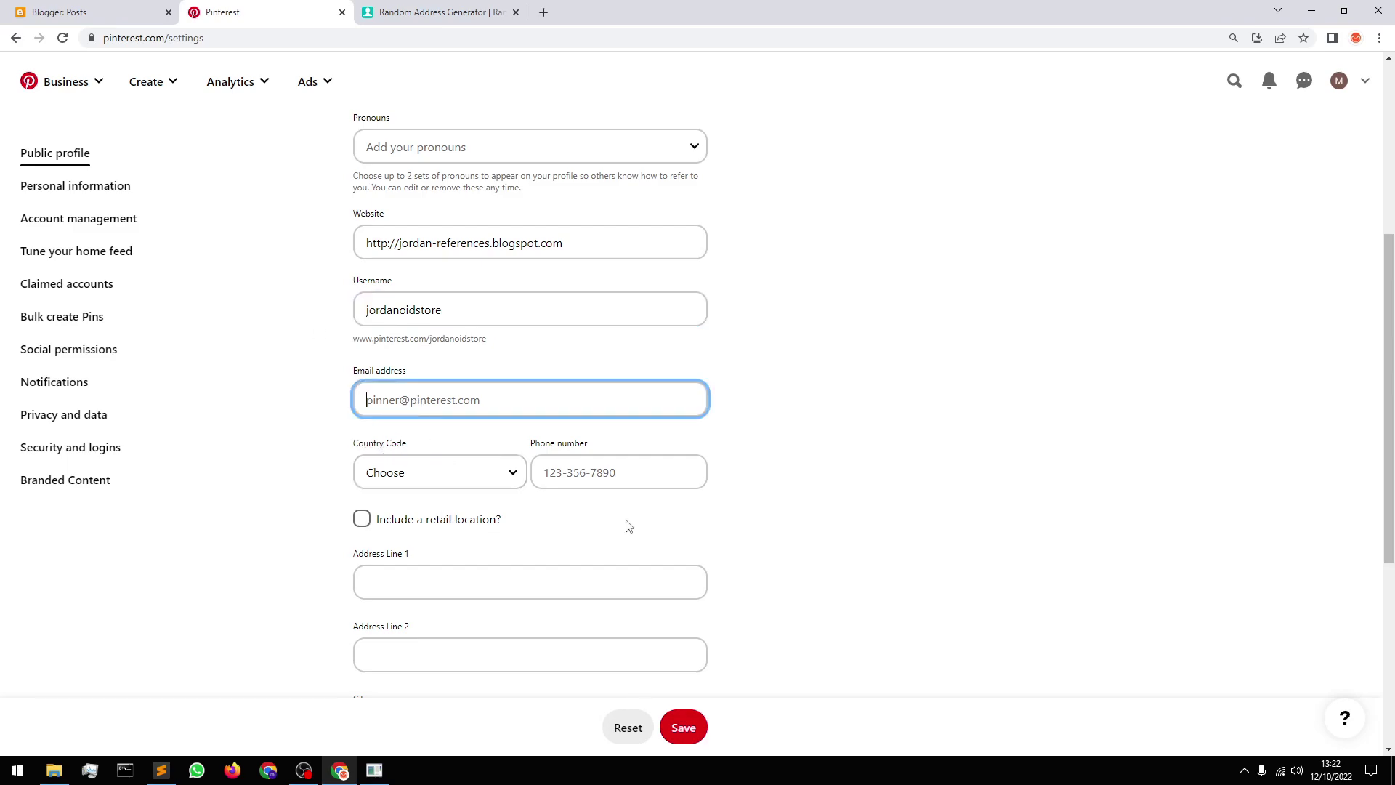
{"action": "left_click", "coordinate": [101, 9]}
{"action": "left_click", "coordinate": [1370, 75]}
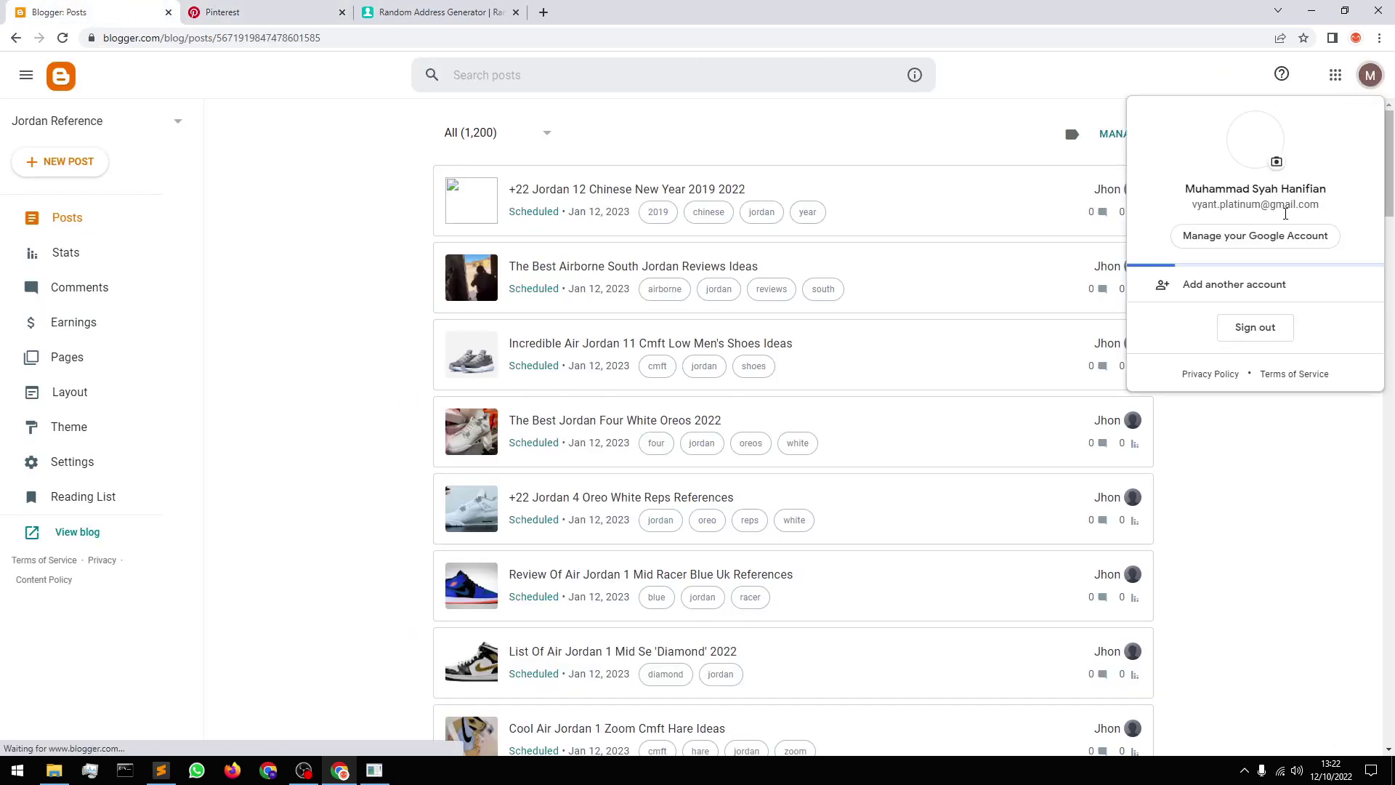
{"action": "triple_click", "coordinate": [1242, 205]}
{"action": "key", "text": "ctrl+c"}
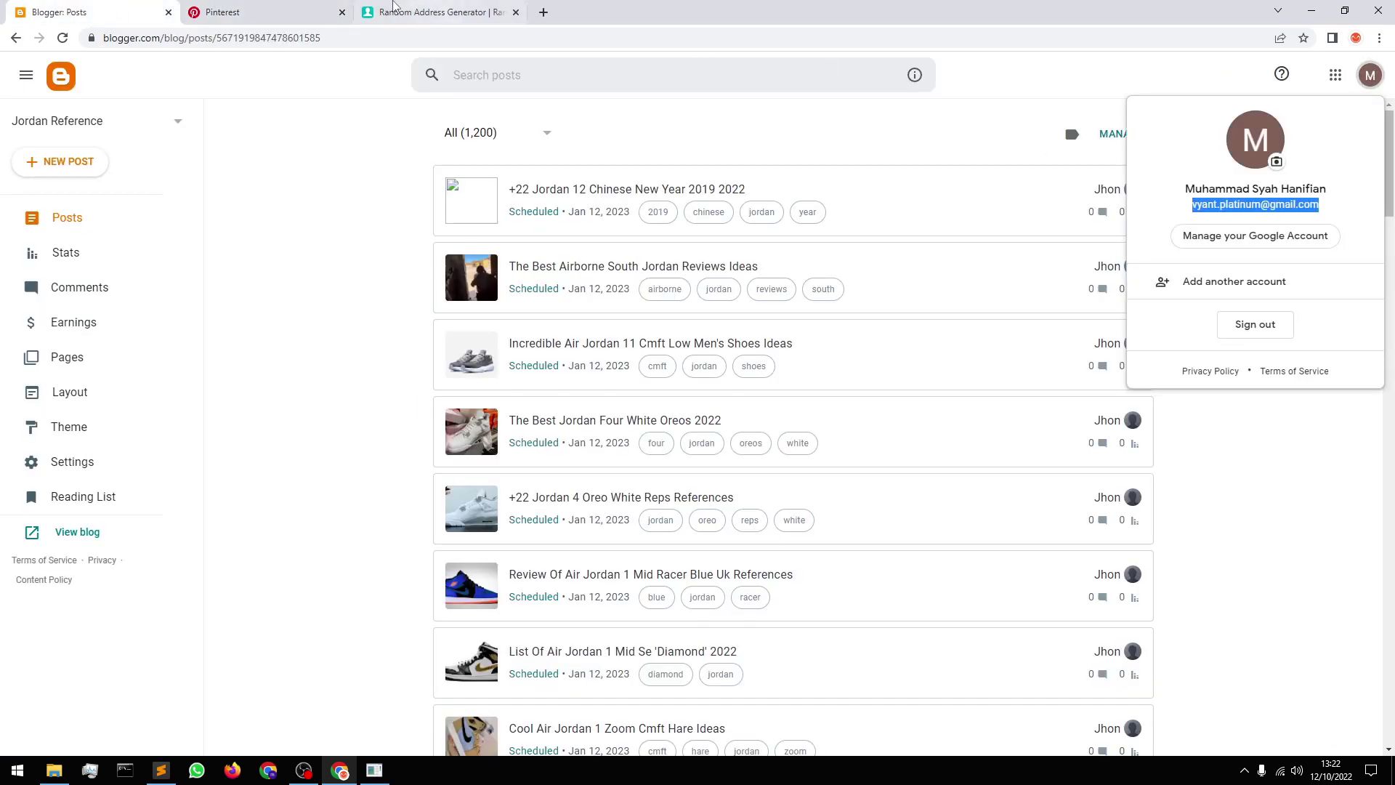
{"action": "left_click", "coordinate": [242, 11]}
{"action": "key", "text": "ctrl+v"}
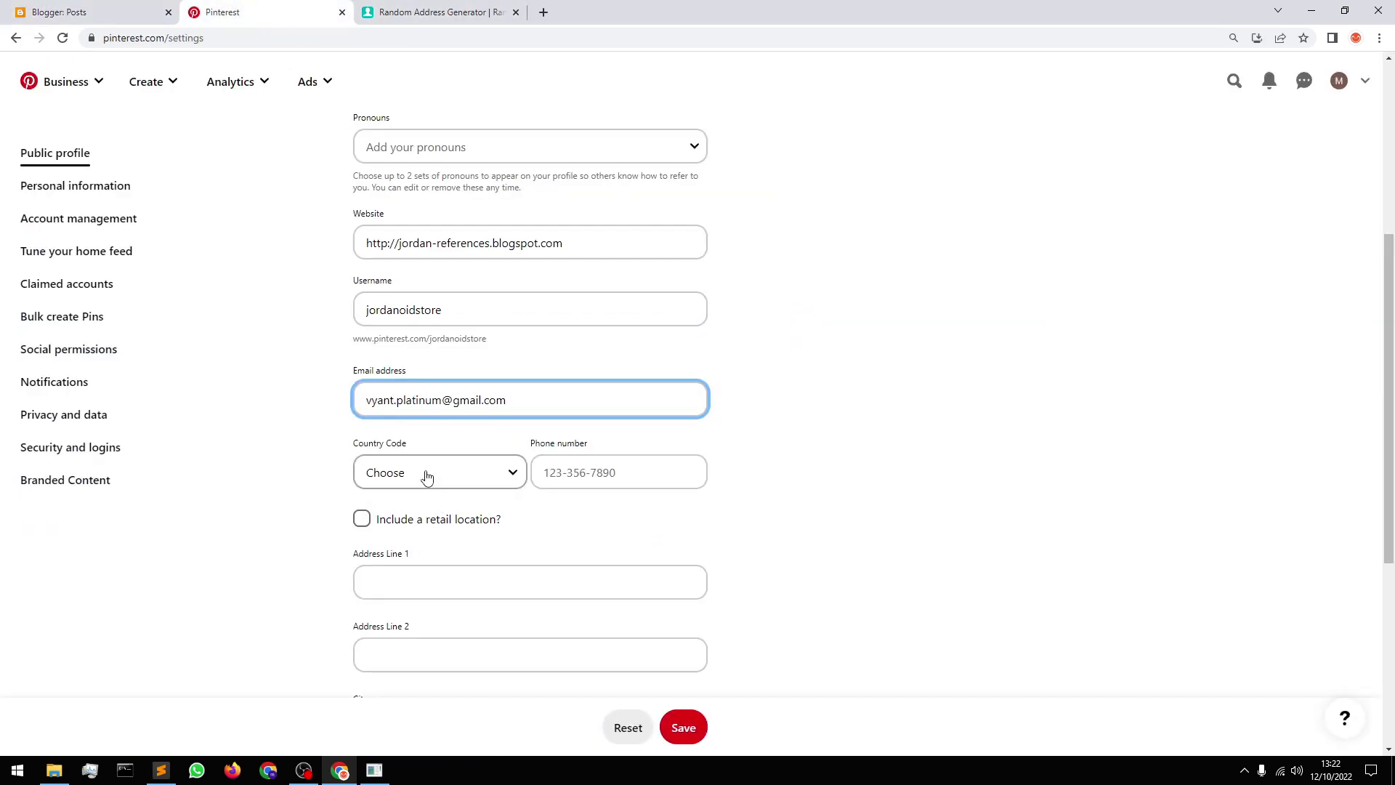
Set the country code to United States (+1) and paste the telephone number from the Random Address Generator as the phone number
{"action": "left_click", "coordinate": [418, 12]}
{"action": "left_click", "coordinate": [254, 12]}
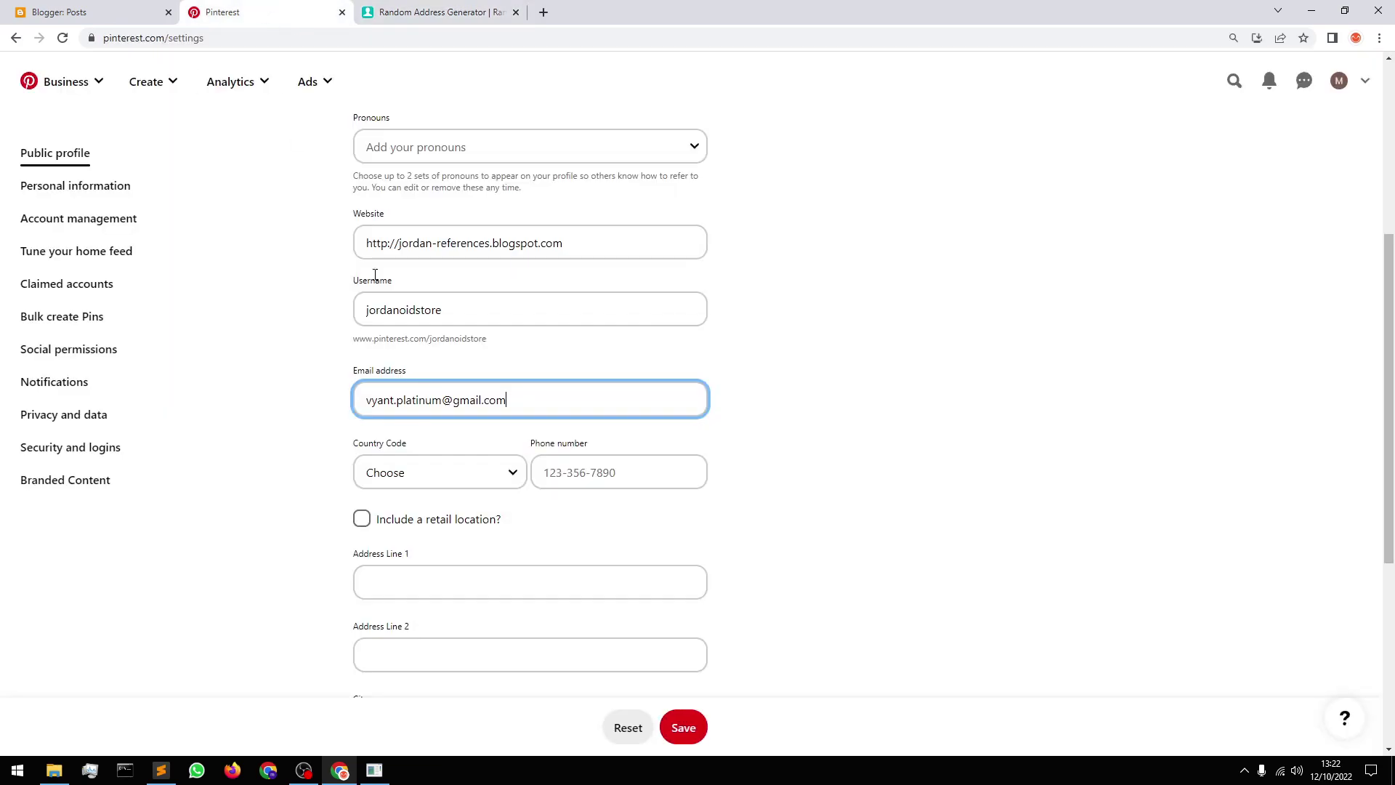
{"action": "left_click", "coordinate": [421, 472]}
{"action": "left_click", "coordinate": [411, 142]}
{"action": "left_click", "coordinate": [419, 12]}
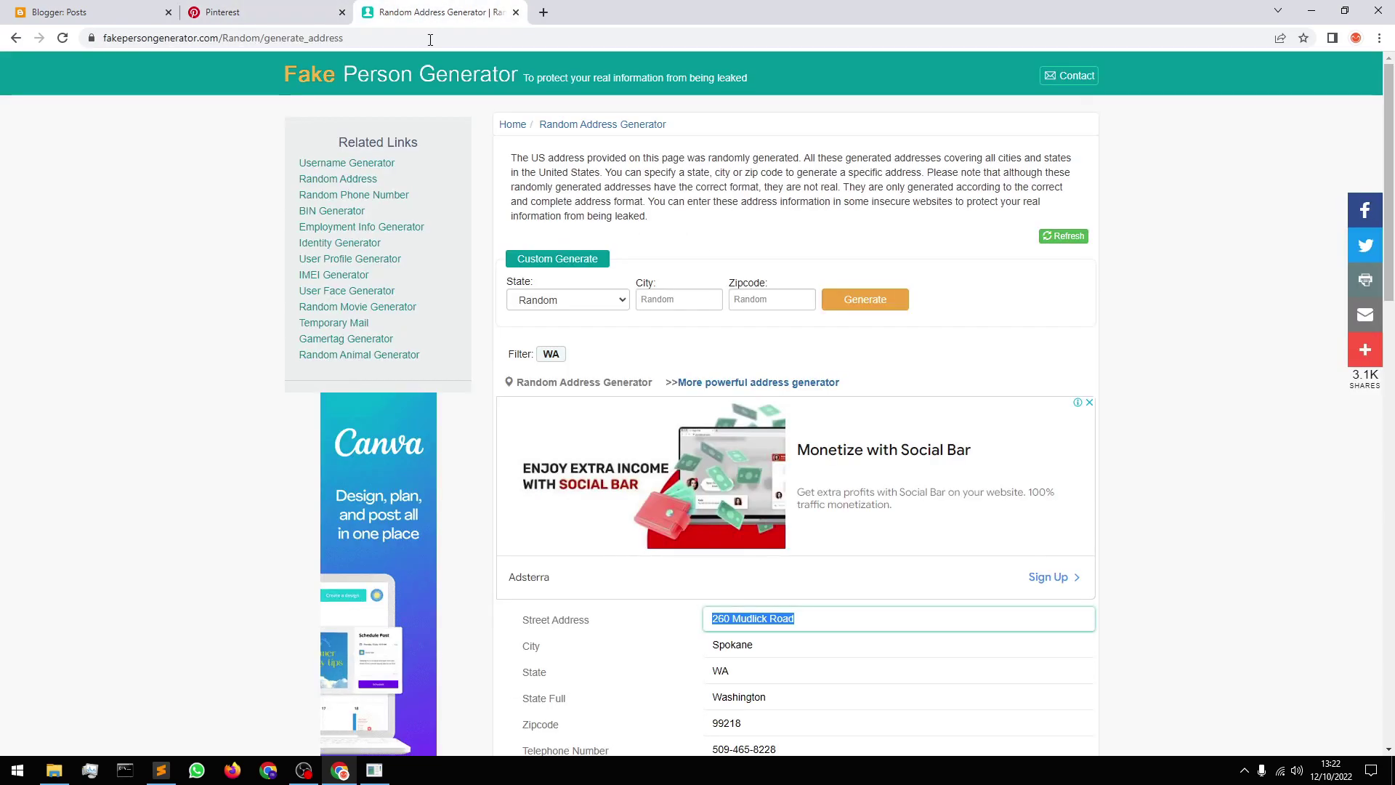
{"action": "scroll", "coordinate": [594, 536], "scroll_direction": "down", "scroll_amount": 3}
{"action": "left_click", "coordinate": [771, 532]}
{"action": "left_click_drag", "start_coordinate": [770, 532], "coordinate": [326, 143]}
{"action": "key", "text": "ctrl+c"}
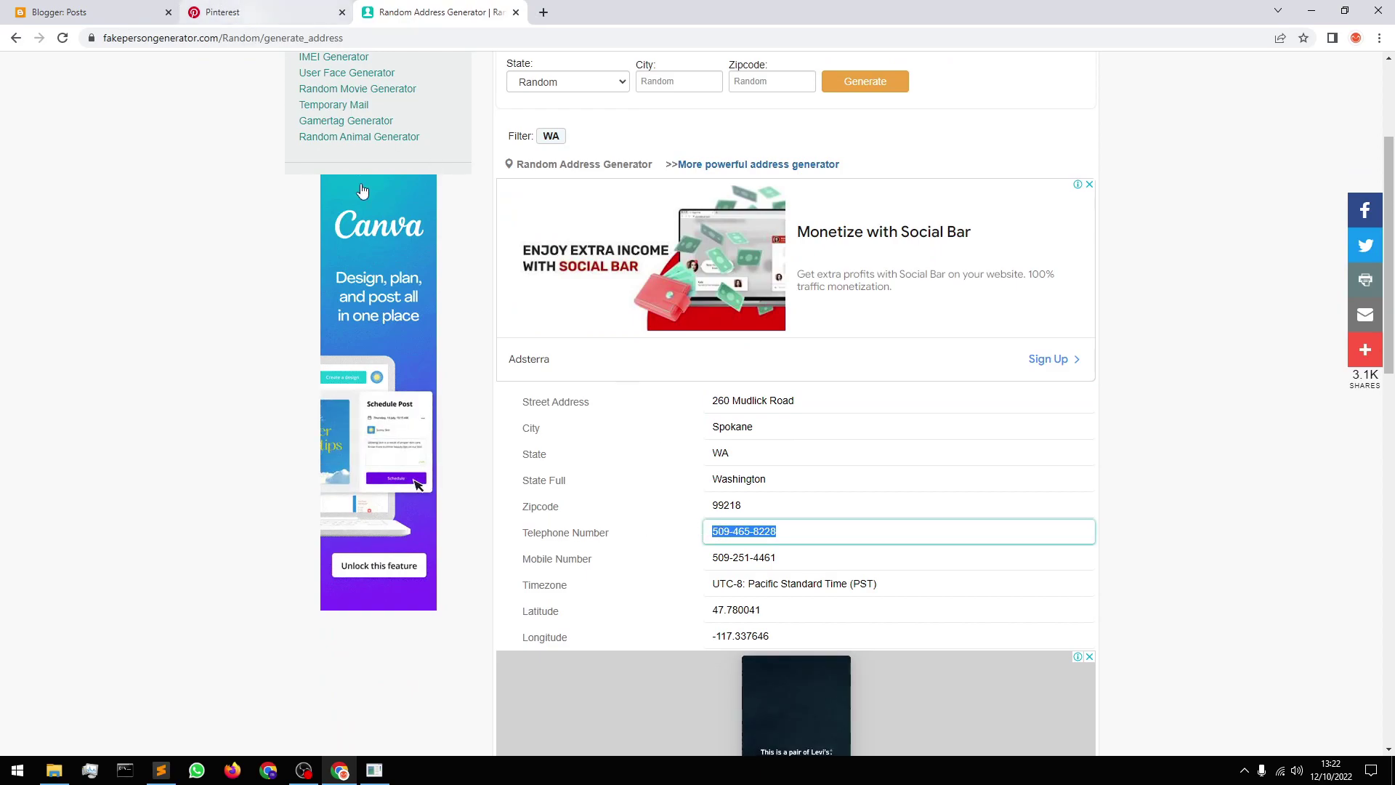
{"action": "left_click", "coordinate": [262, 11]}
{"action": "left_click", "coordinate": [614, 471]}
{"action": "key", "text": "ctrl+v"}
Copy the generated street address into Address Line 1 of the Pinterest profile
{"action": "scroll", "coordinate": [392, 536], "scroll_direction": "down", "scroll_amount": 4}
{"action": "left_click", "coordinate": [436, 12]}
{"action": "left_click", "coordinate": [784, 398]}
{"action": "key", "text": "ctrl+c"}
{"action": "left_click", "coordinate": [261, 12]}
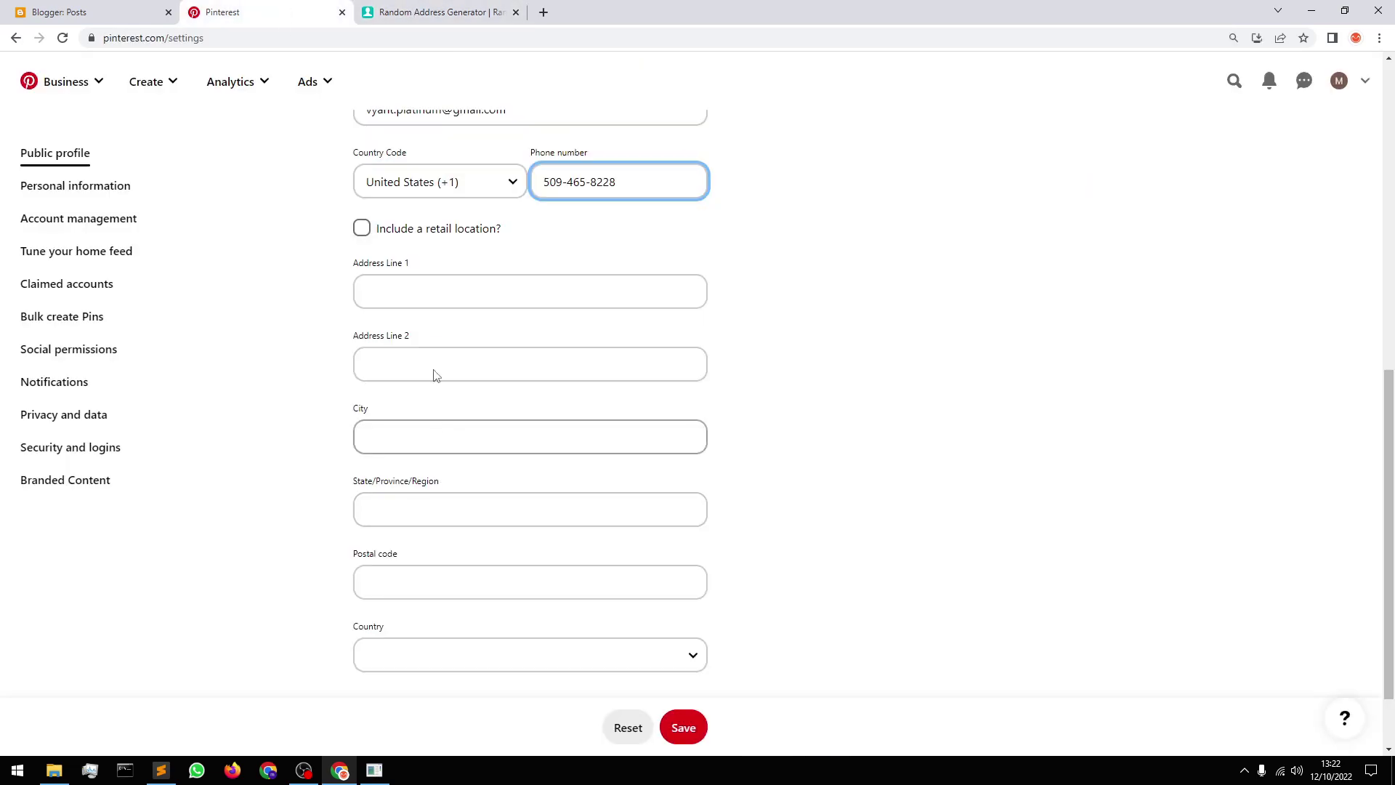
{"action": "left_click", "coordinate": [459, 291]}
{"action": "key", "text": "ctrl+v"}
Copy the generated city into the City field of the Pinterest profile
{"action": "left_click", "coordinate": [436, 11]}
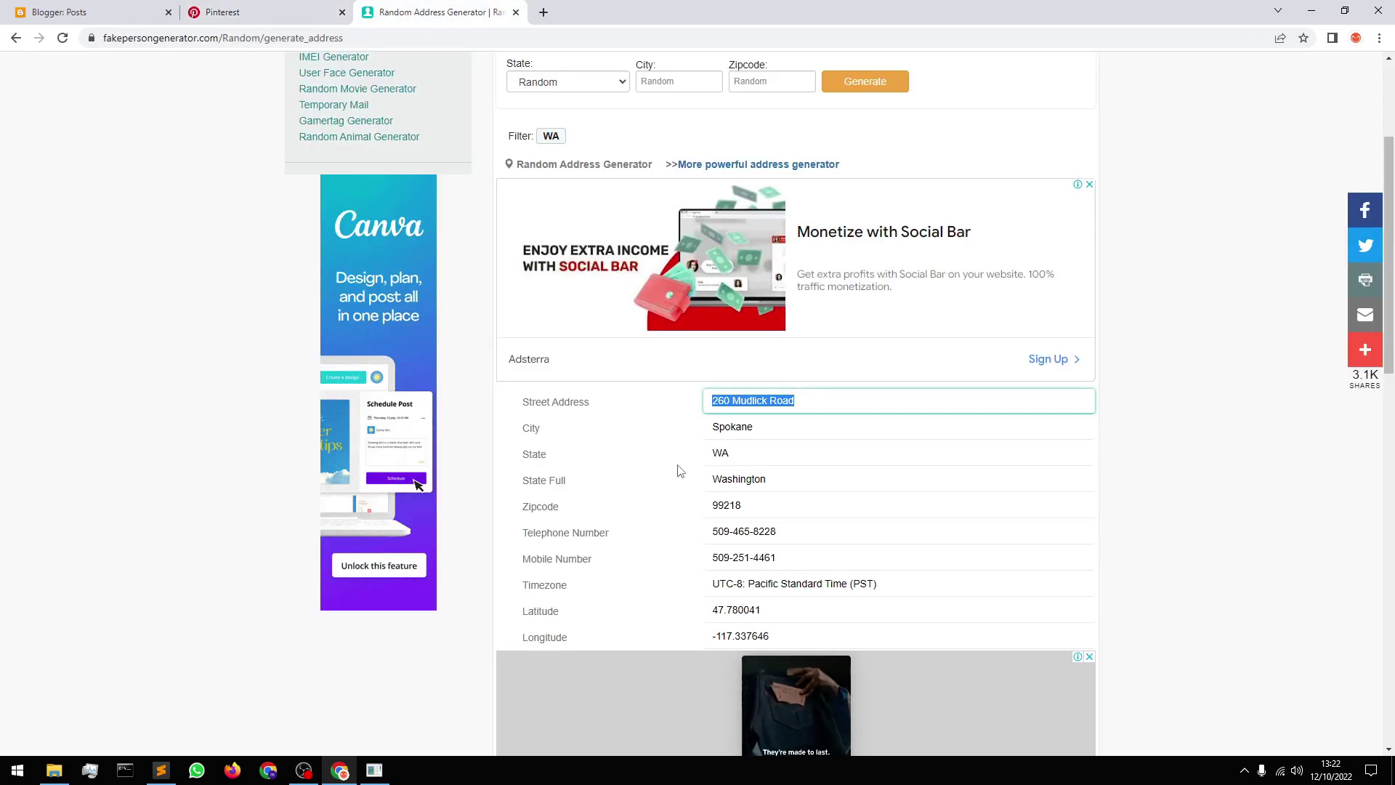
{"action": "double_click", "coordinate": [756, 427]}
{"action": "key", "text": "ctrl+c"}
{"action": "left_click", "coordinate": [272, 10]}
{"action": "left_click", "coordinate": [403, 436]}
{"action": "key", "text": "ctrl+v"}
Copy the full name of the generated state into the profile's State/Province/Region field
{"action": "left_click", "coordinate": [436, 11]}
{"action": "double_click", "coordinate": [739, 479]}
{"action": "key", "text": "ctrl+c"}
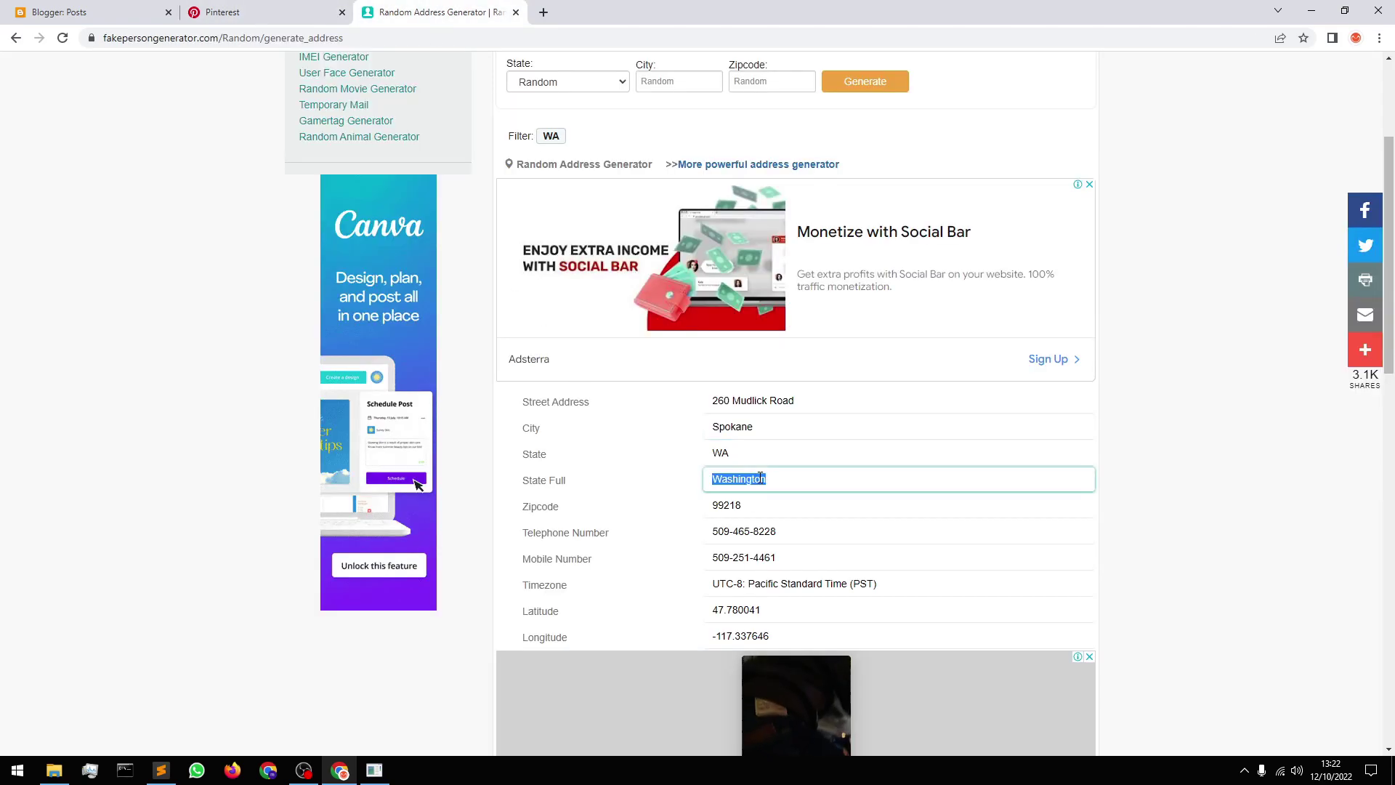
{"action": "left_click", "coordinate": [276, 9]}
{"action": "left_click", "coordinate": [456, 512]}
{"action": "key", "text": "ctrl+v"}
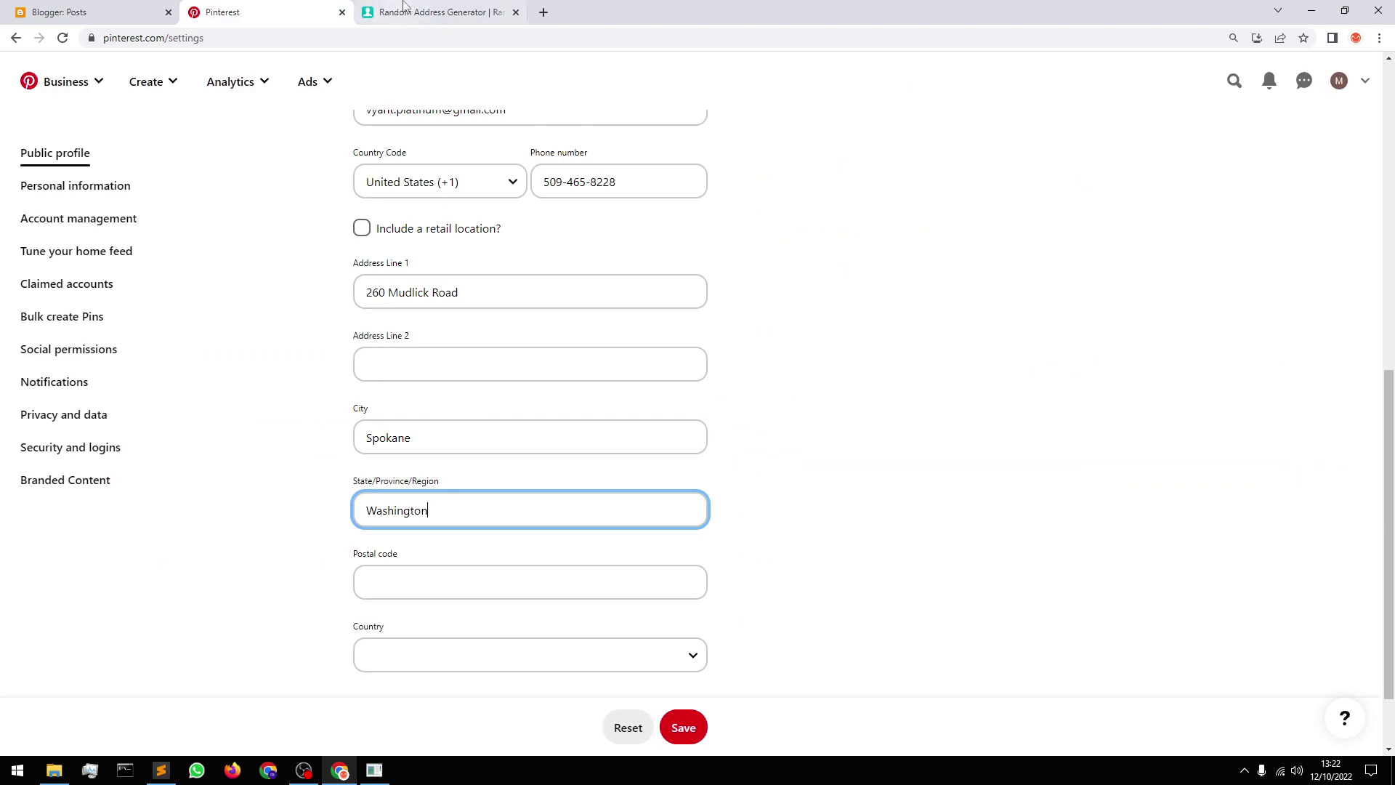
Copy the generated zip code into the Postal code field of the Pinterest profile
{"action": "left_click", "coordinate": [413, 16]}
{"action": "double_click", "coordinate": [730, 505]}
{"action": "key", "text": "ctrl+c"}
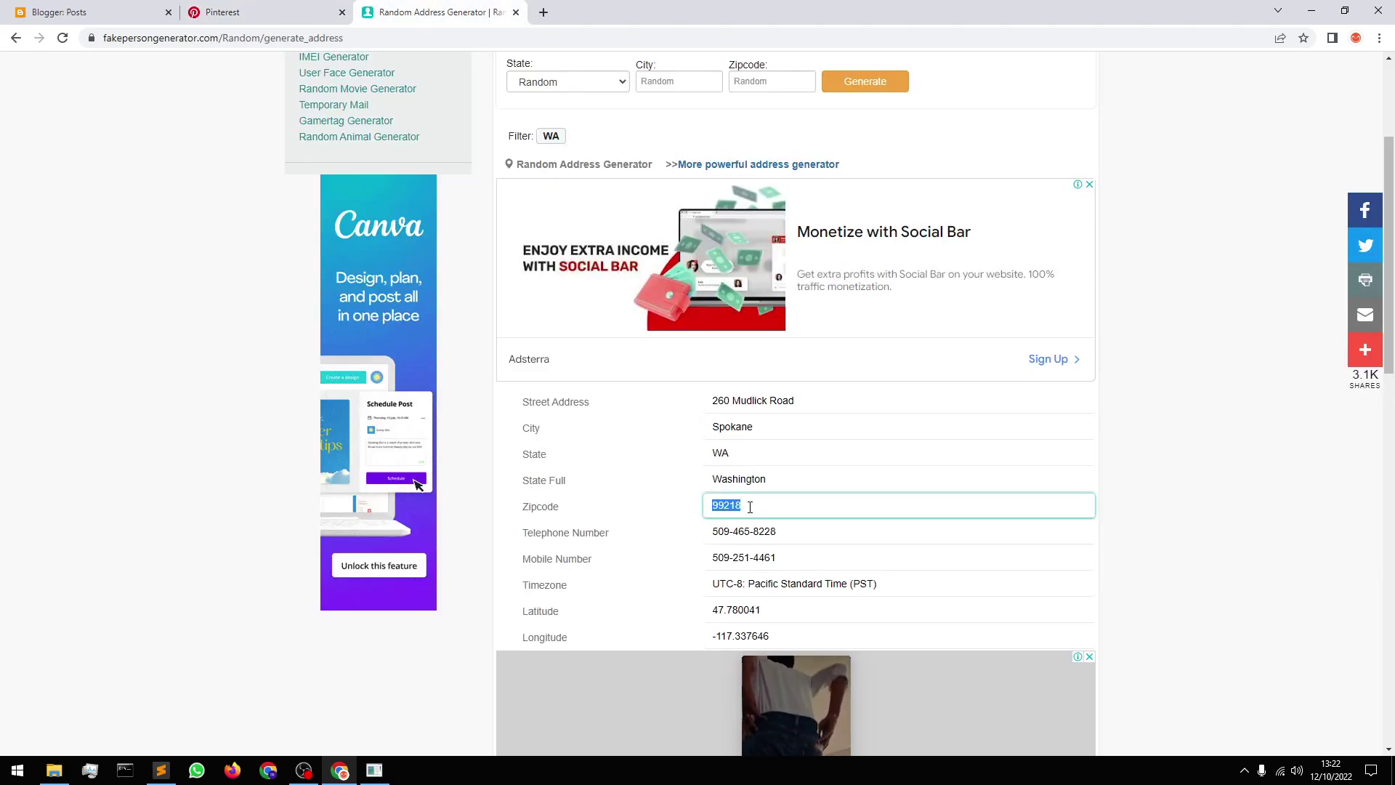
{"action": "left_click", "coordinate": [275, 10]}
{"action": "left_click", "coordinate": [436, 582]}
{"action": "key", "text": "ctrl+v"}
Set the profile address's country to United States
{"action": "left_click", "coordinate": [414, 657]}
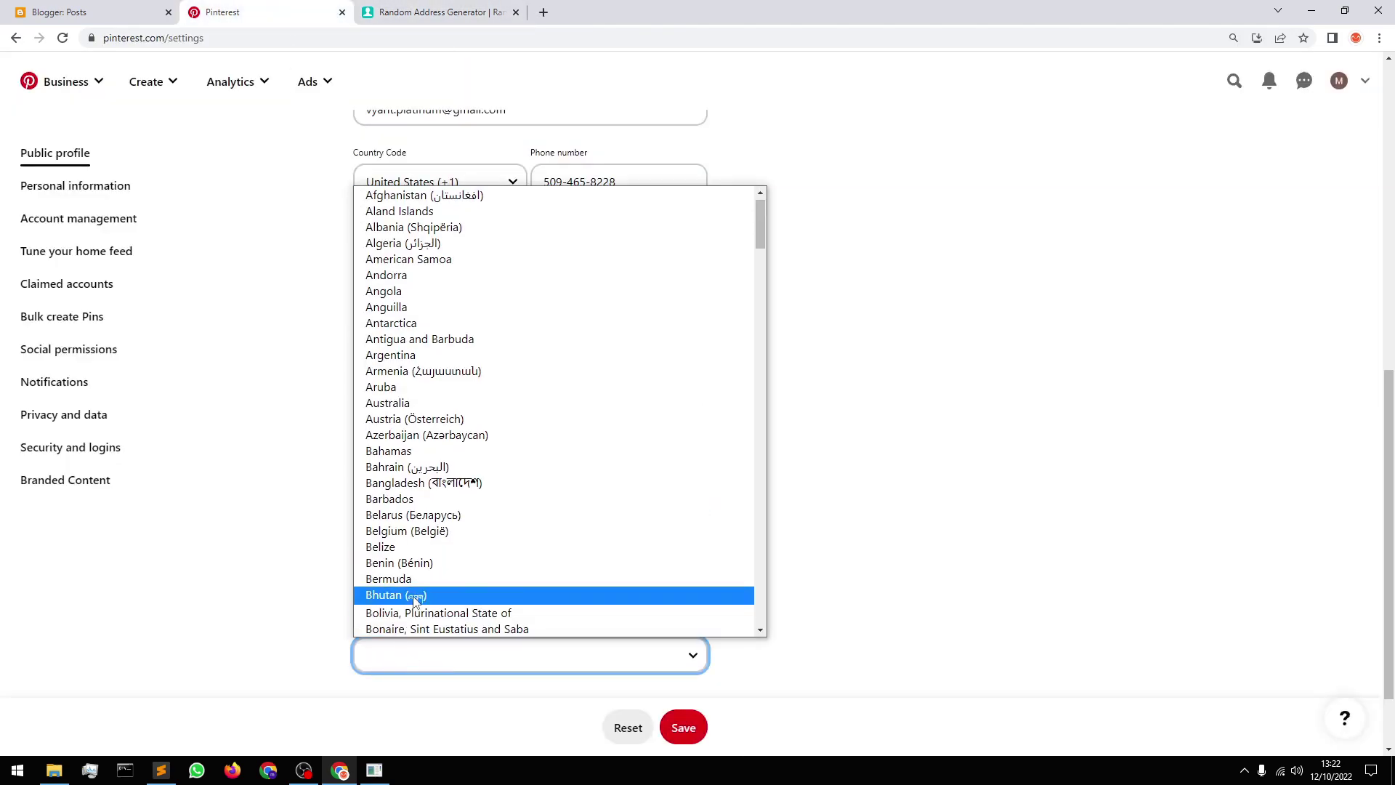
{"action": "key", "text": "u"}
{"action": "scroll", "coordinate": [436, 560], "scroll_direction": "down", "scroll_amount": 2}
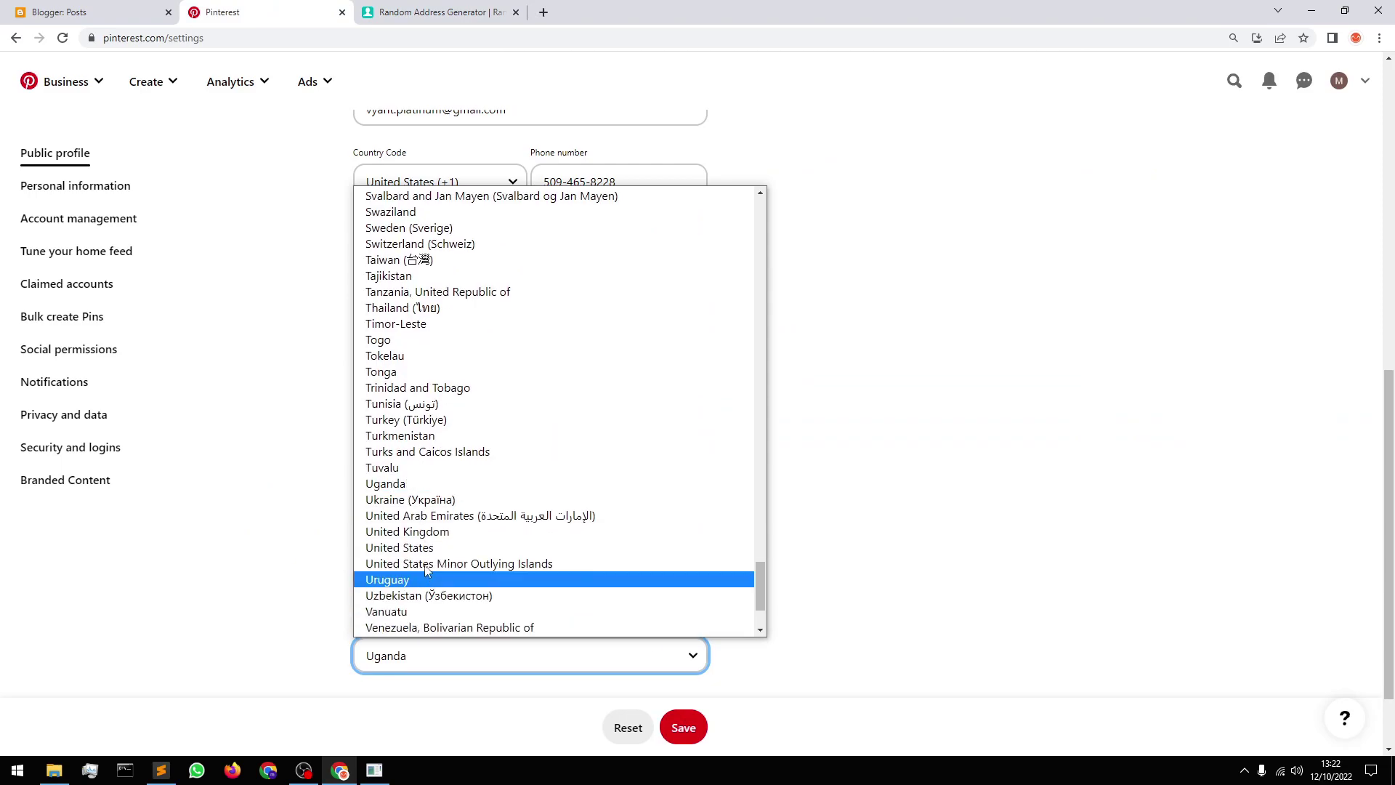
{"action": "left_click", "coordinate": [436, 552]}
{"action": "scroll", "coordinate": [338, 599], "scroll_direction": "down", "scroll_amount": 1}
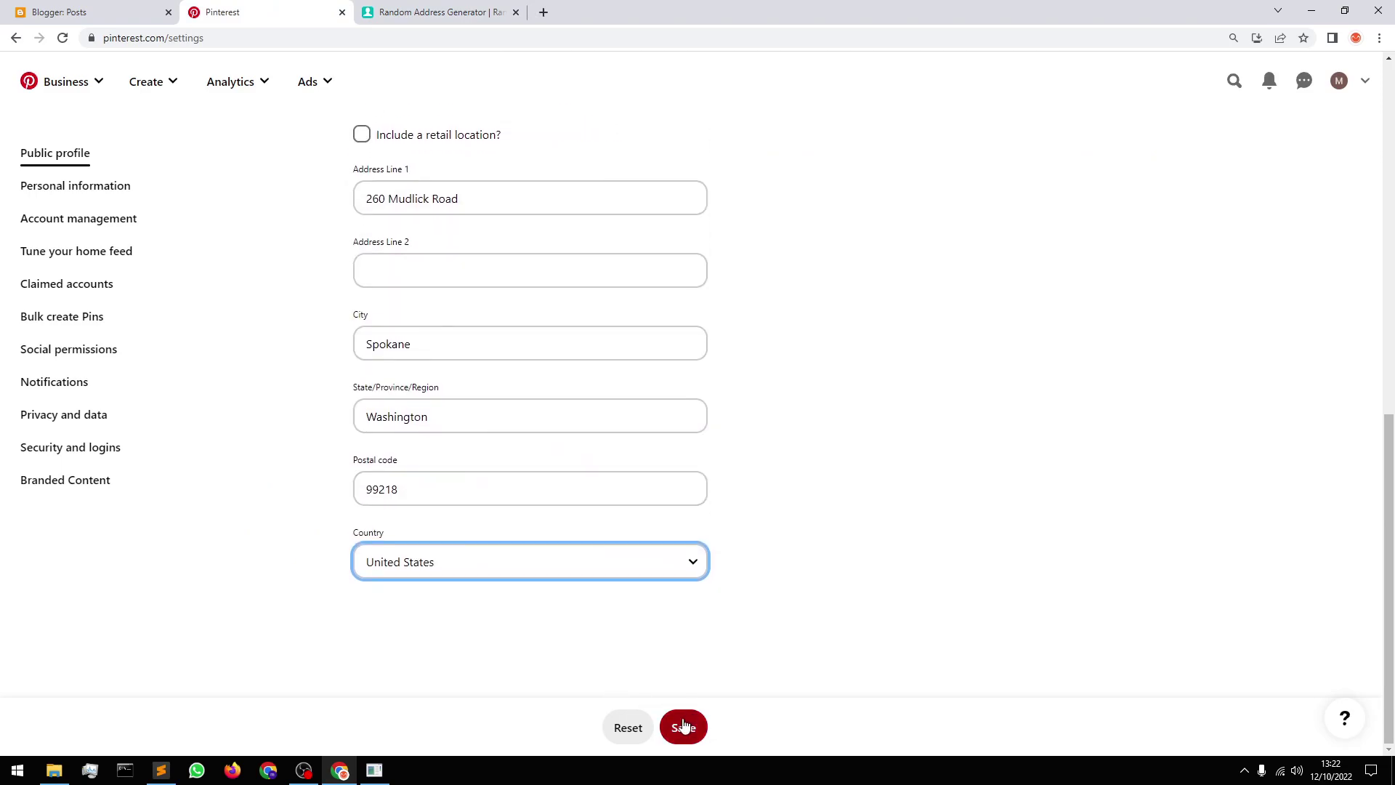
Fill in the profile's About text as "All about Jordan and store" and save the public profile
{"action": "scroll", "coordinate": [540, 654], "scroll_direction": "up", "scroll_amount": 10}
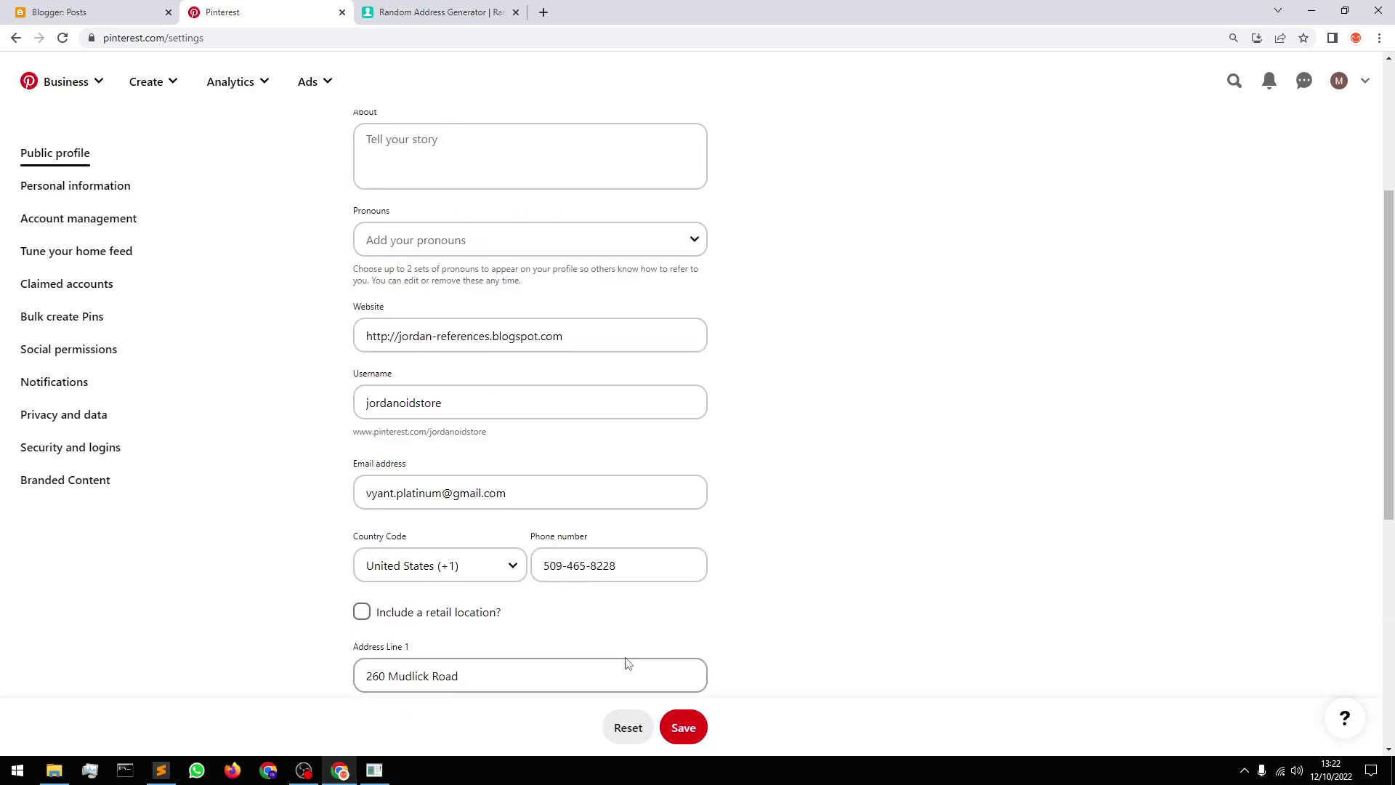
{"action": "left_click", "coordinate": [484, 391]}
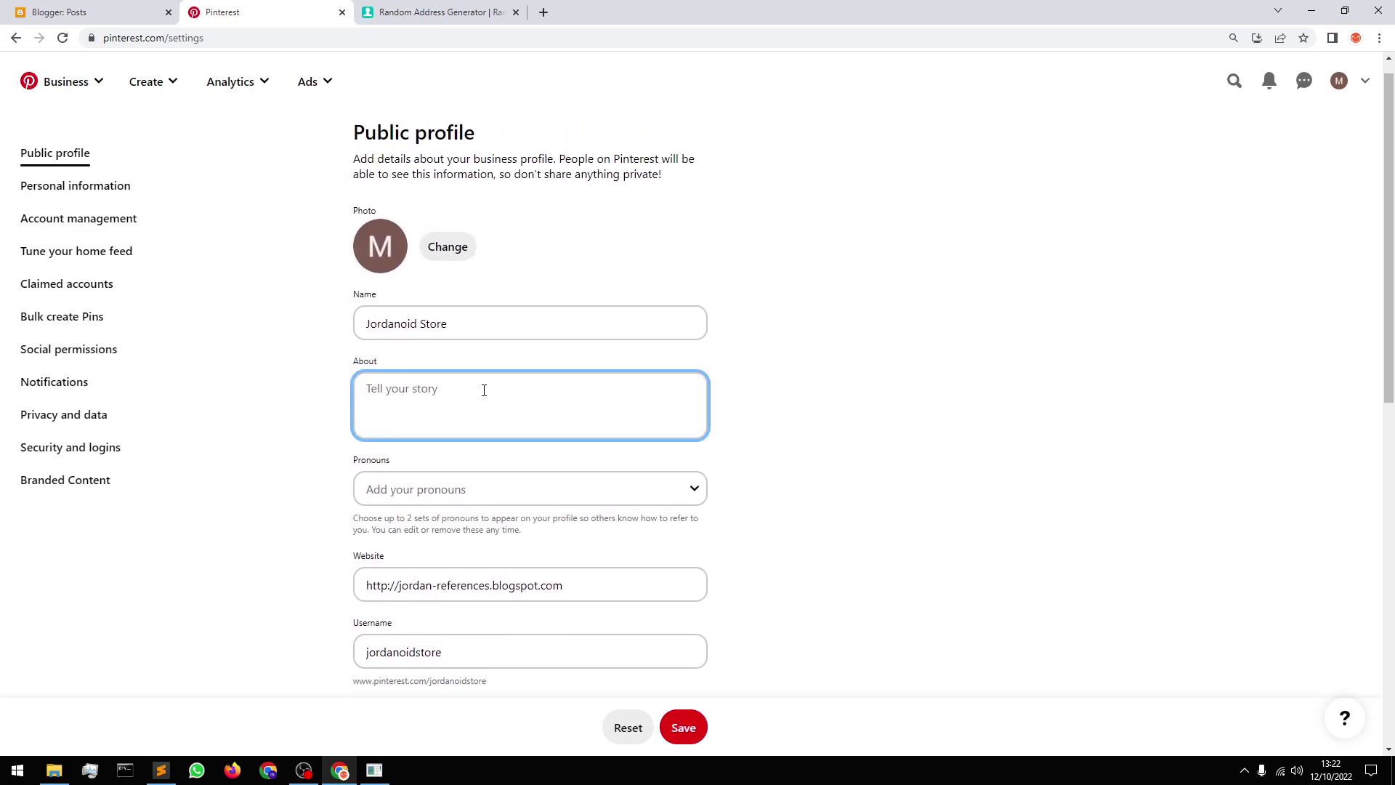
{"action": "type", "text": "Al"}
{"action": "scroll", "coordinate": [763, 560], "scroll_direction": "down", "scroll_amount": 10}
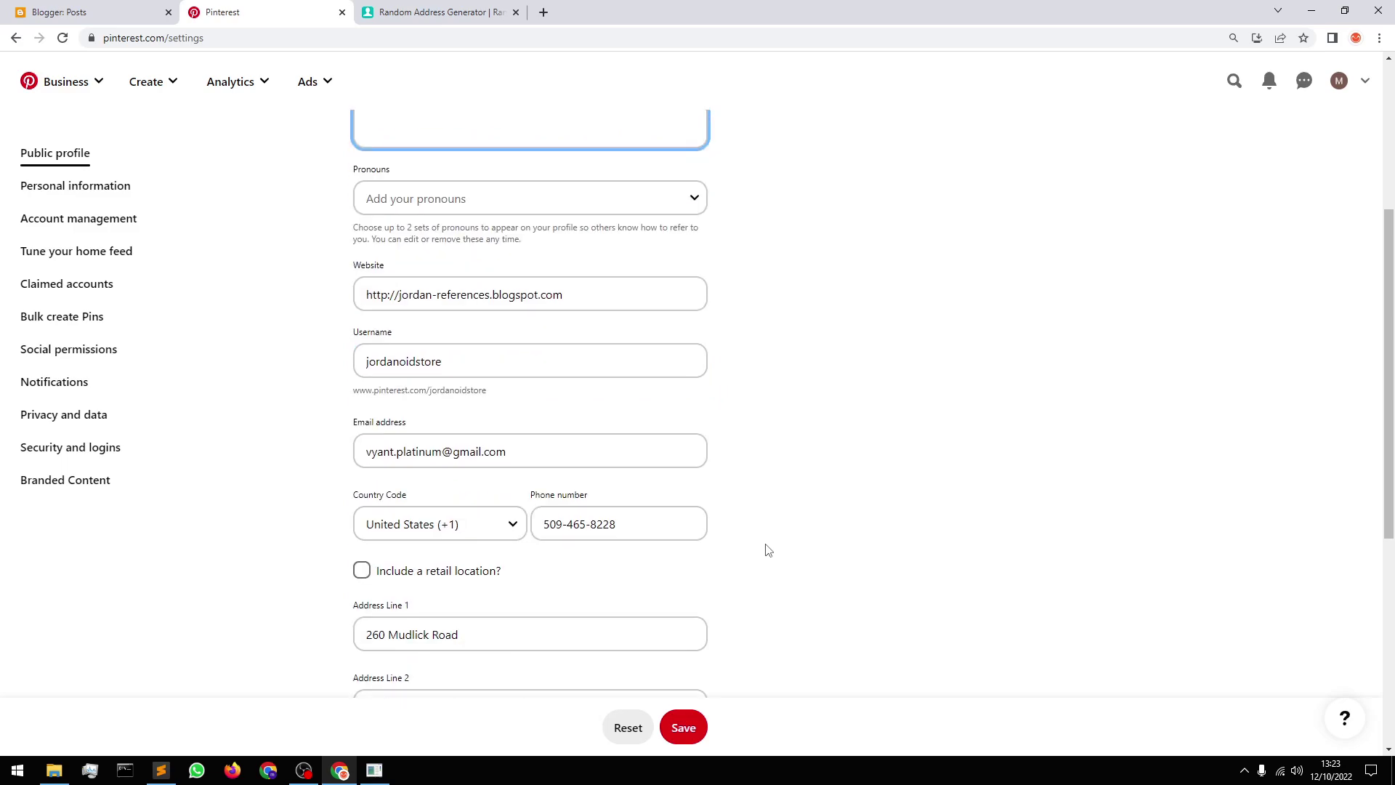
{"action": "left_click", "coordinate": [685, 730]}
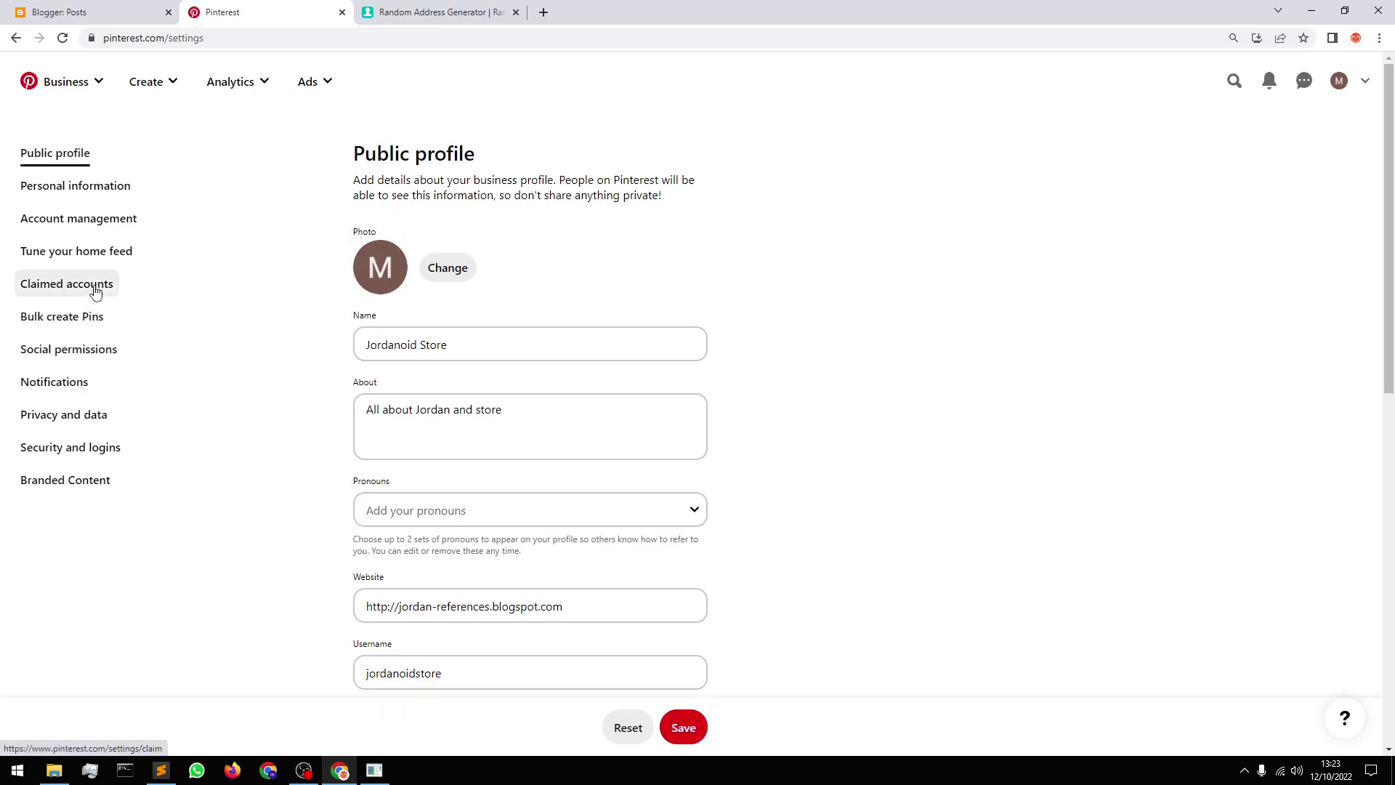
Start a website claim in the Claimed accounts settings and copy the HTML tag for the site's head section
{"action": "left_click", "coordinate": [95, 291]}
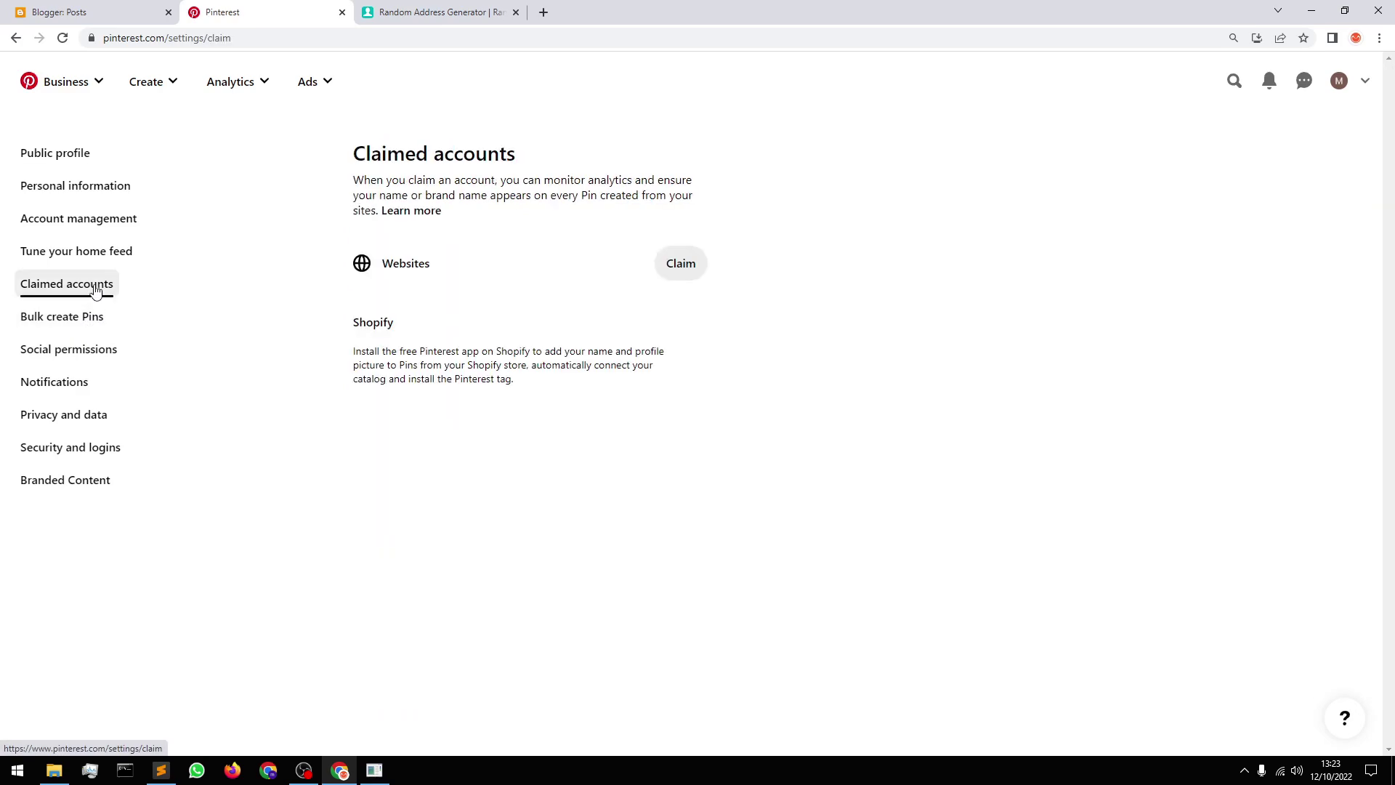
{"action": "left_click", "coordinate": [686, 259]}
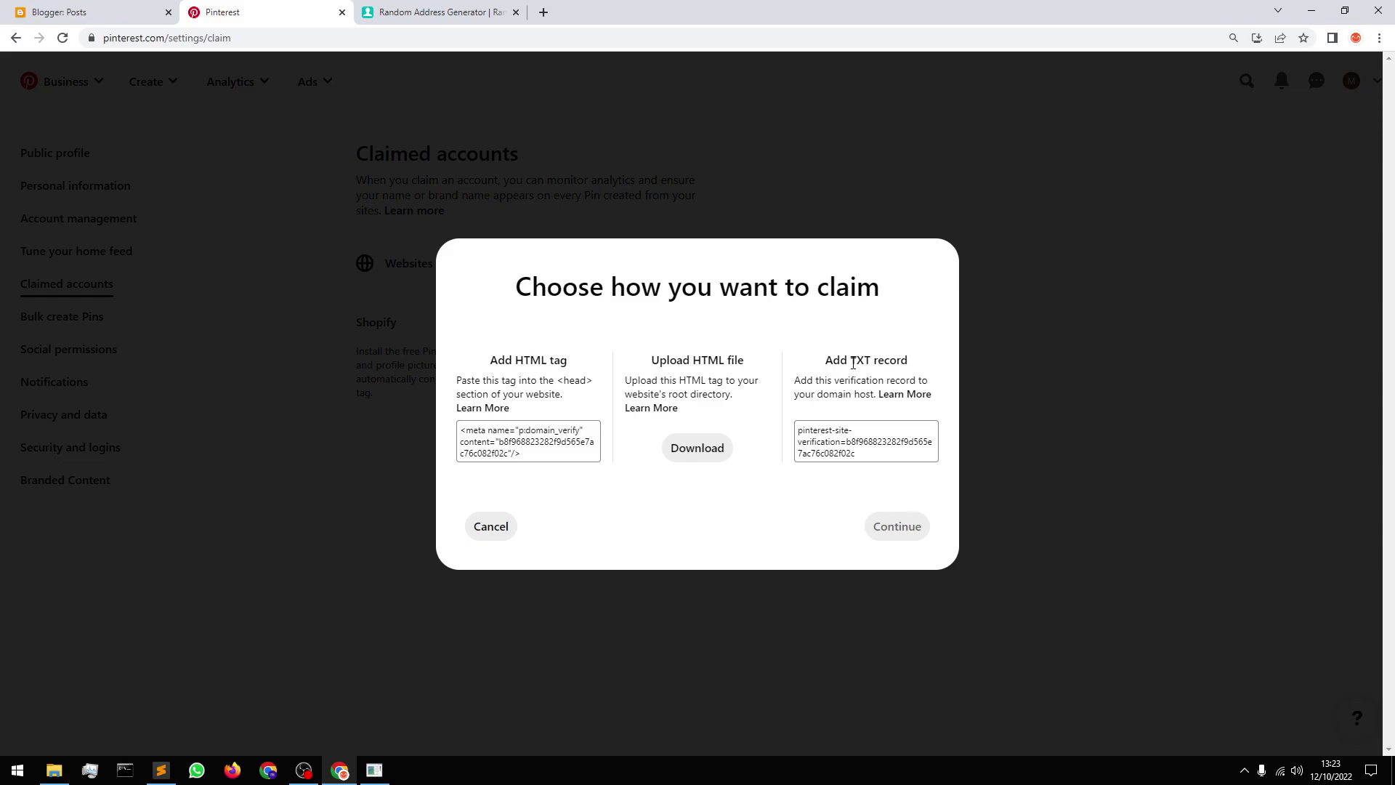
{"action": "left_click", "coordinate": [534, 451]}
{"action": "key", "text": "ctrl+c"}
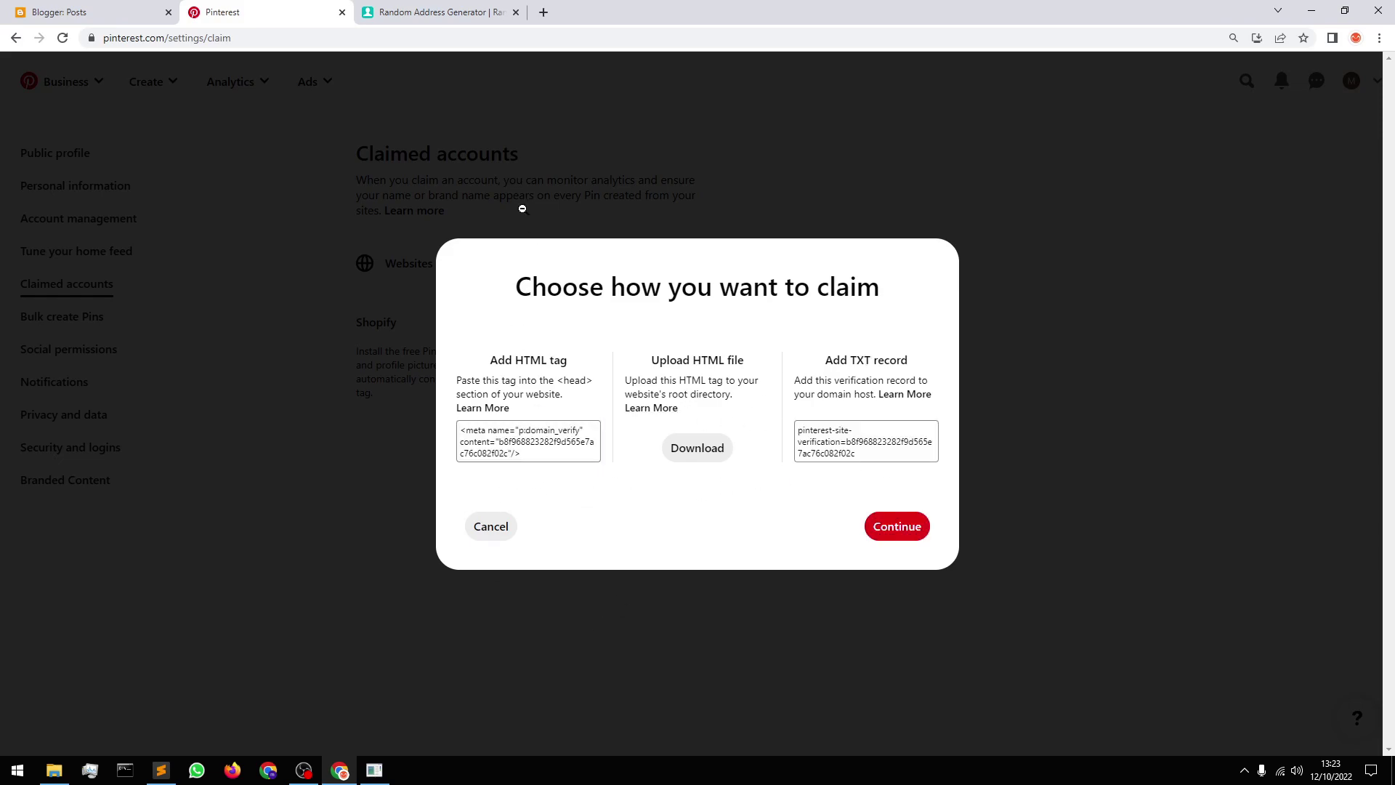
Open the Blogger theme's HTML for editing, paste the Pinterest verification meta tag on a new line below the head tag, and save
{"action": "left_click", "coordinate": [62, 6]}
{"action": "left_click", "coordinate": [102, 423]}
{"action": "left_click", "coordinate": [701, 215]}
{"action": "left_click", "coordinate": [538, 332]}
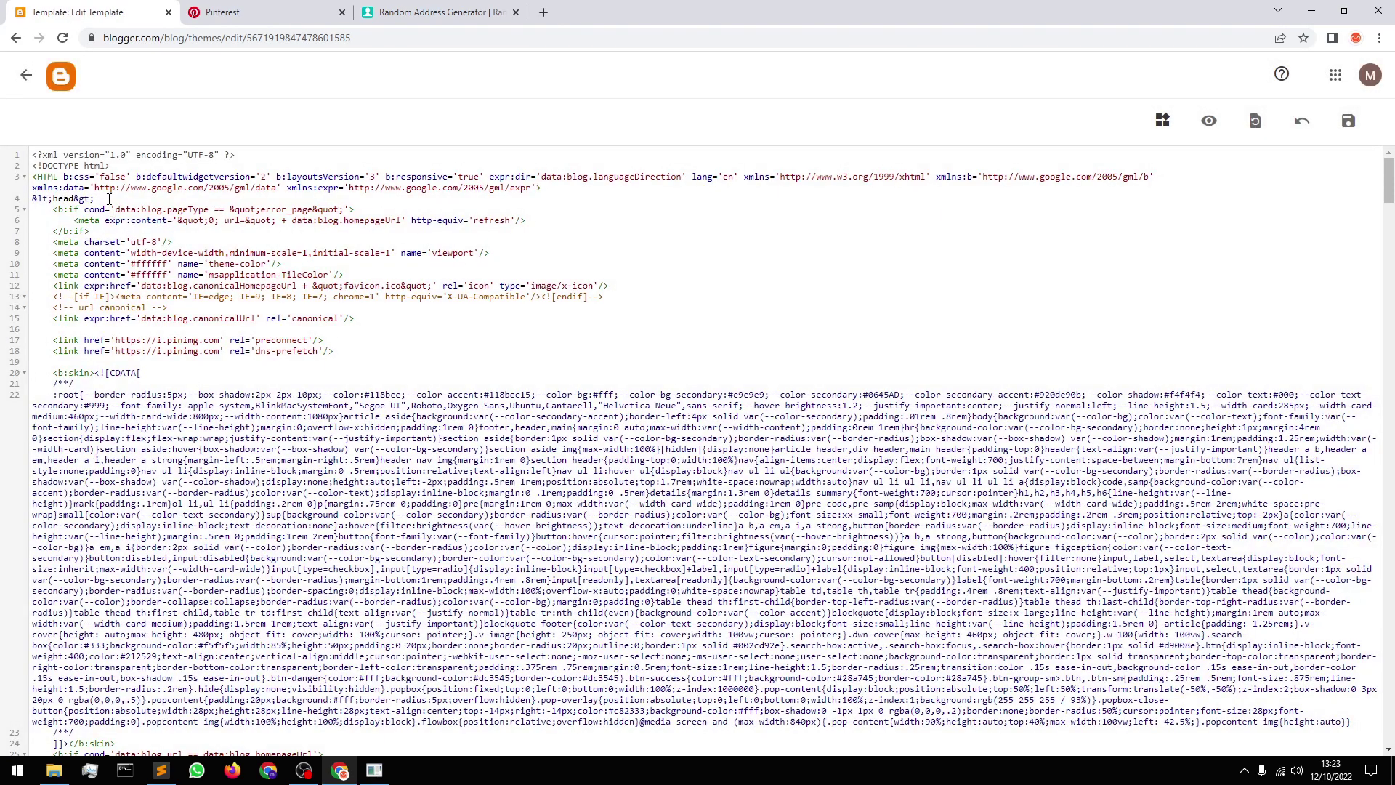
{"action": "key", "text": "Return"}
{"action": "key", "text": "ctrl+v"}
{"action": "left_click", "coordinate": [1347, 135]}
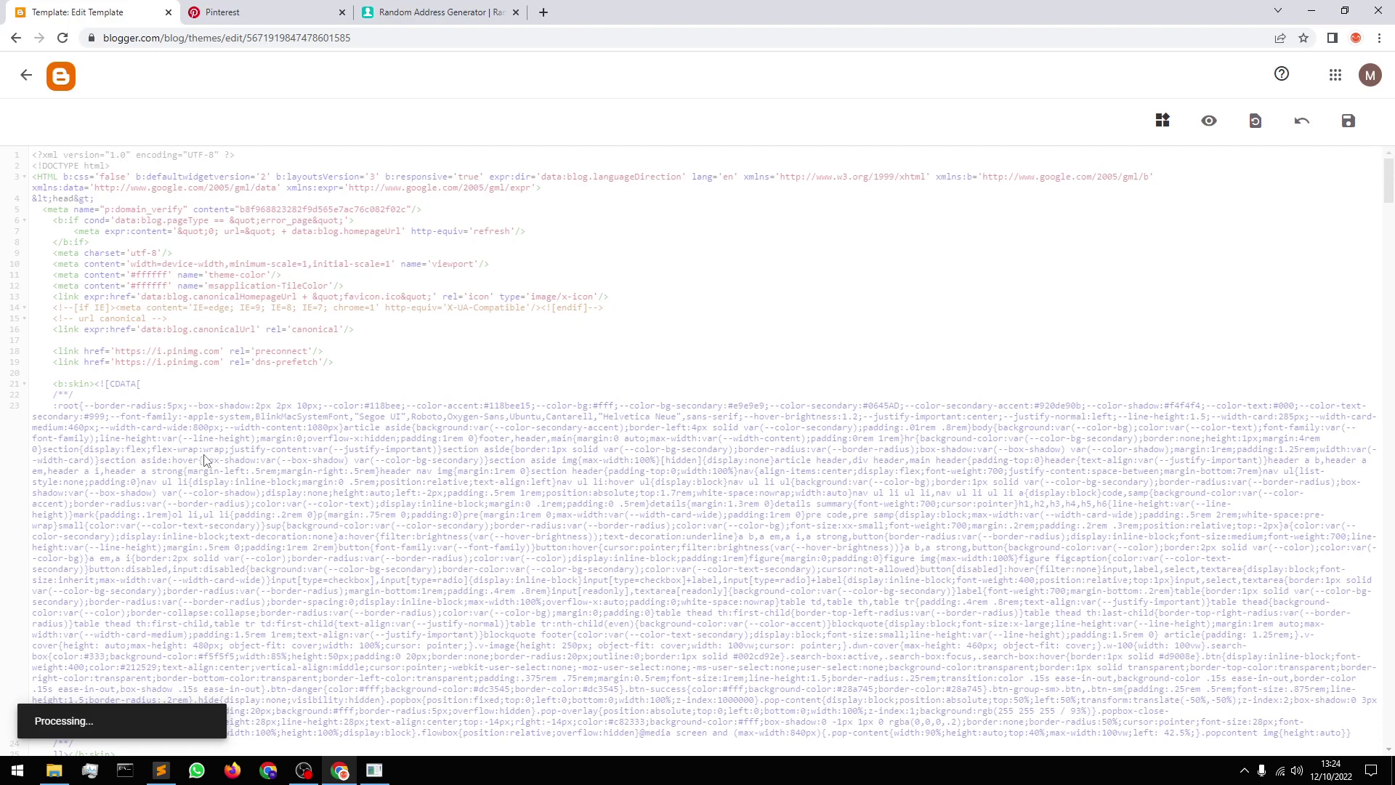
Save the theme code again and reload the template editor page to check the verification meta tag
{"action": "left_click", "coordinate": [294, 41]}
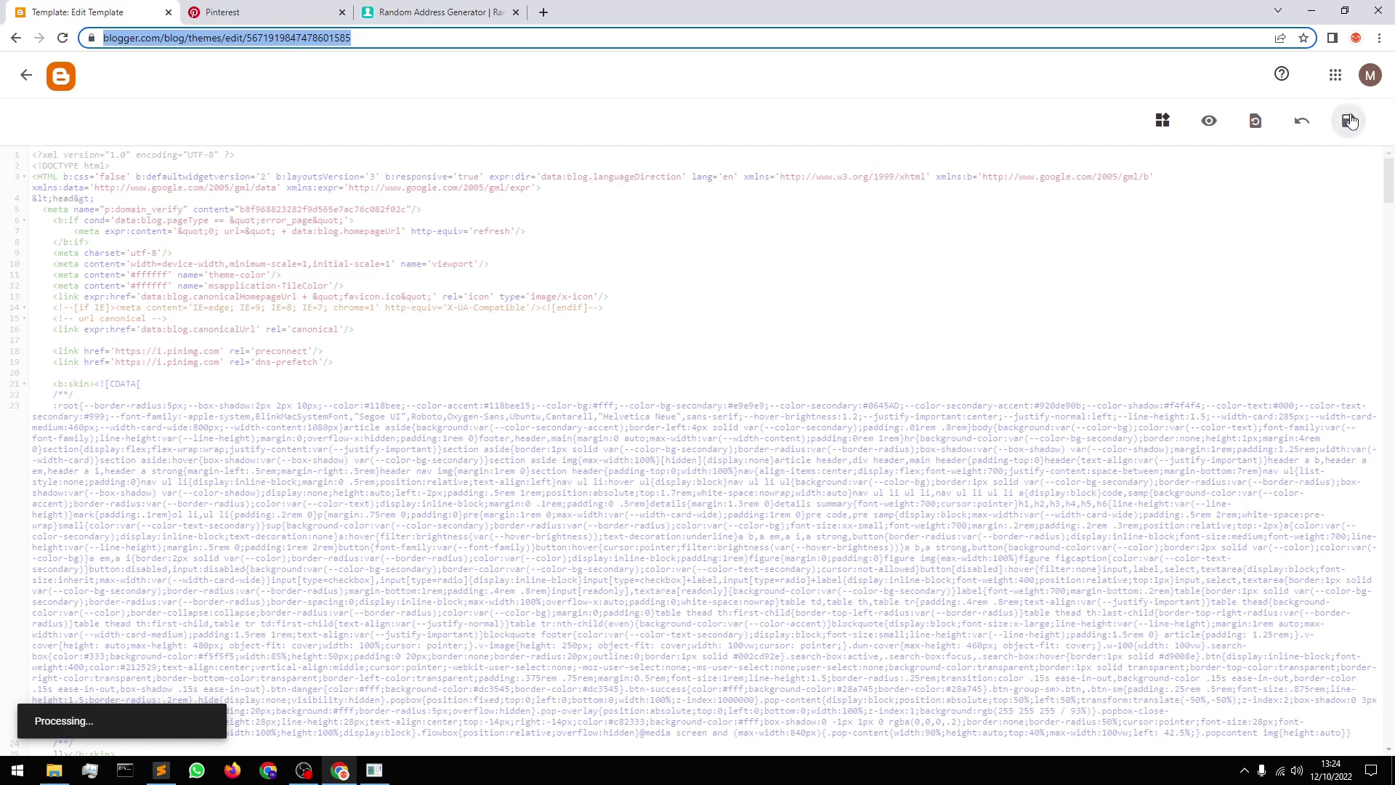
{"action": "left_click", "coordinate": [1347, 121]}
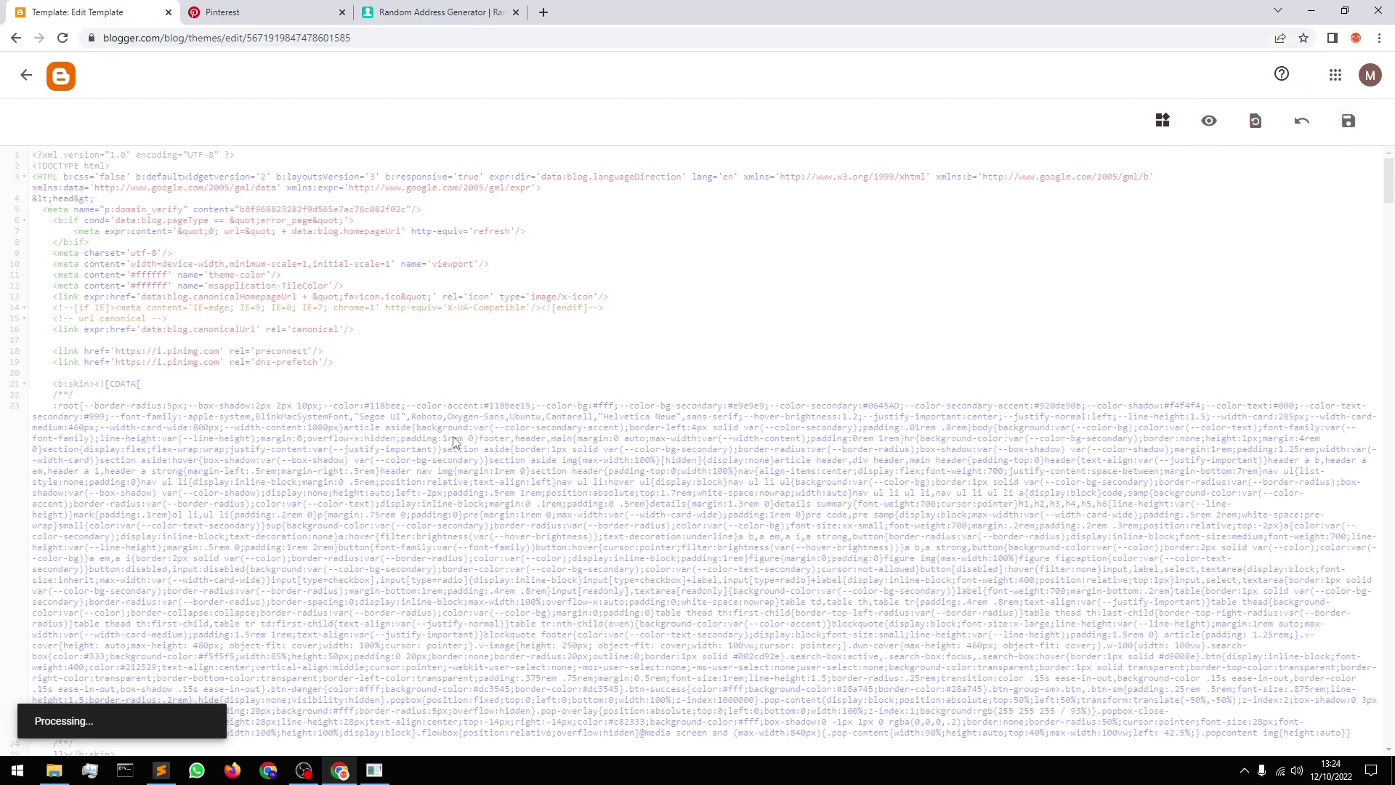
{"action": "left_click", "coordinate": [393, 38]}
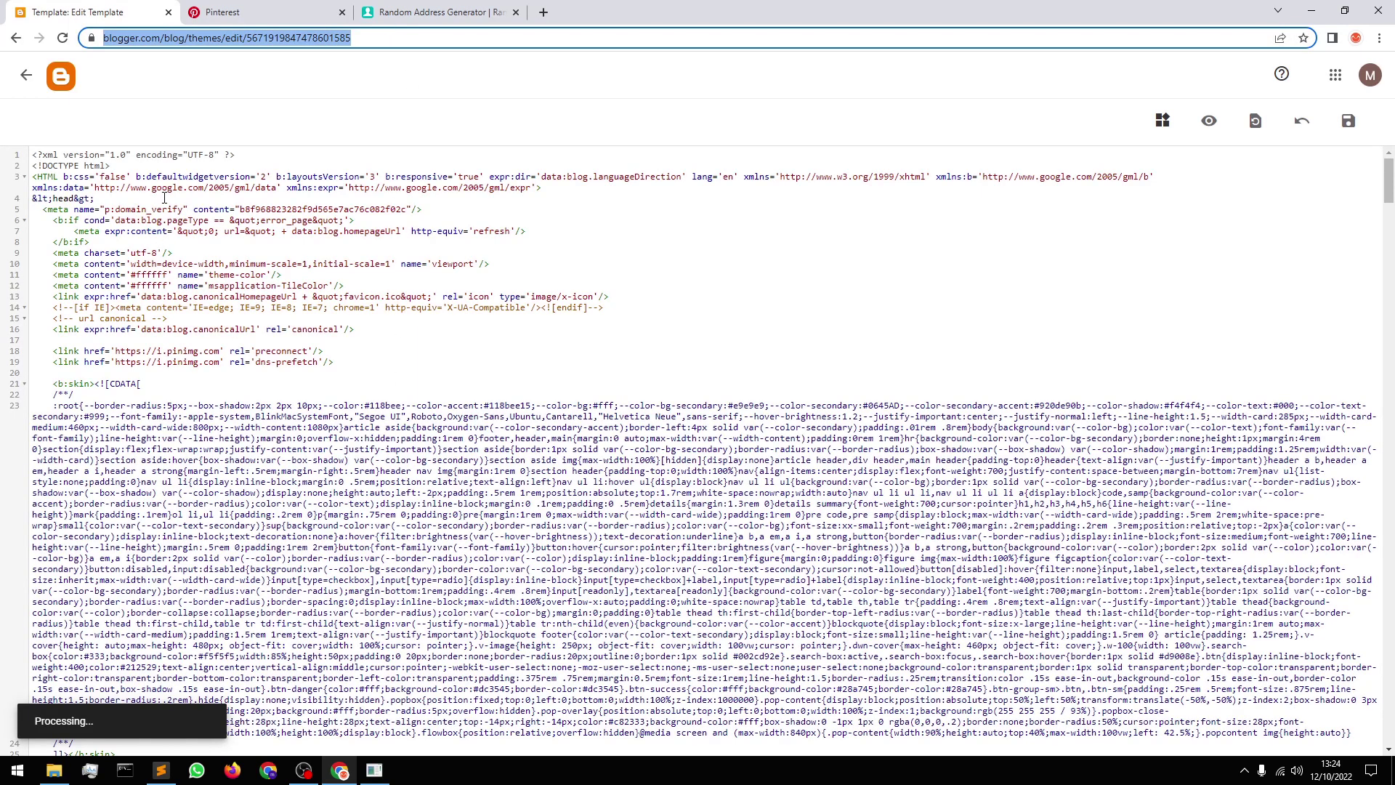
{"action": "left_click", "coordinate": [244, 205]}
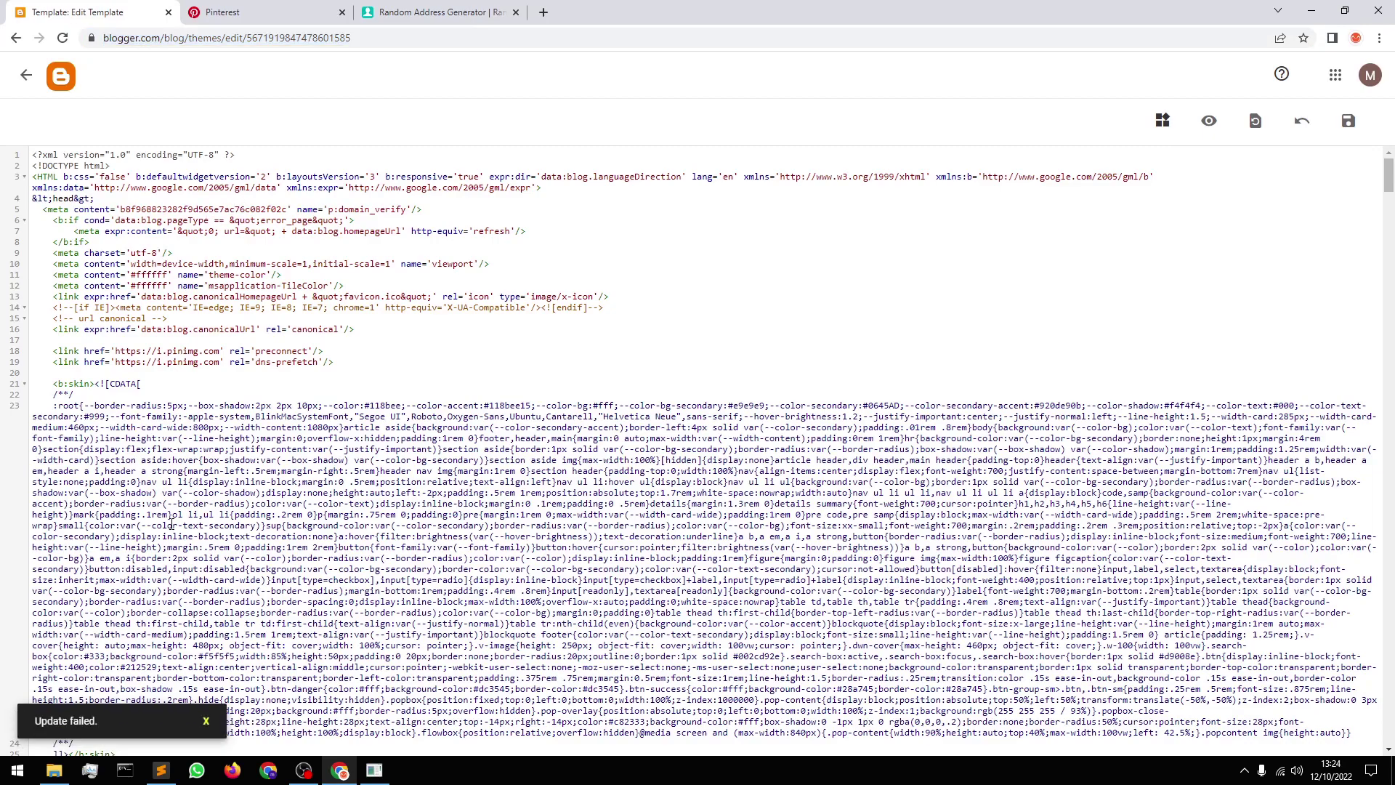
{"action": "left_click", "coordinate": [346, 40]}
{"action": "key", "text": "Return"}
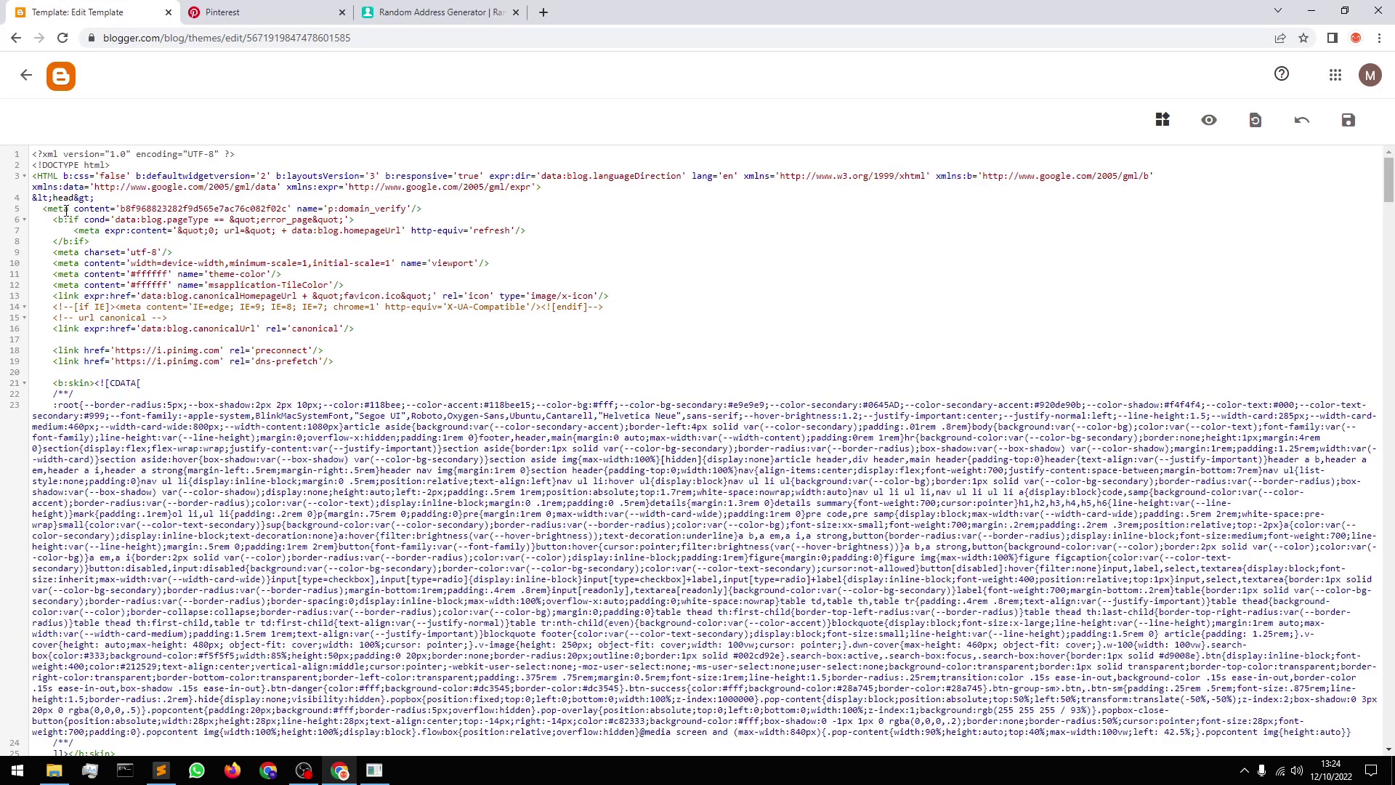
Continue Pinterest's website claim to the URL verification stage and copy the blog's link address from Blogger
{"action": "left_click", "coordinate": [287, 8]}
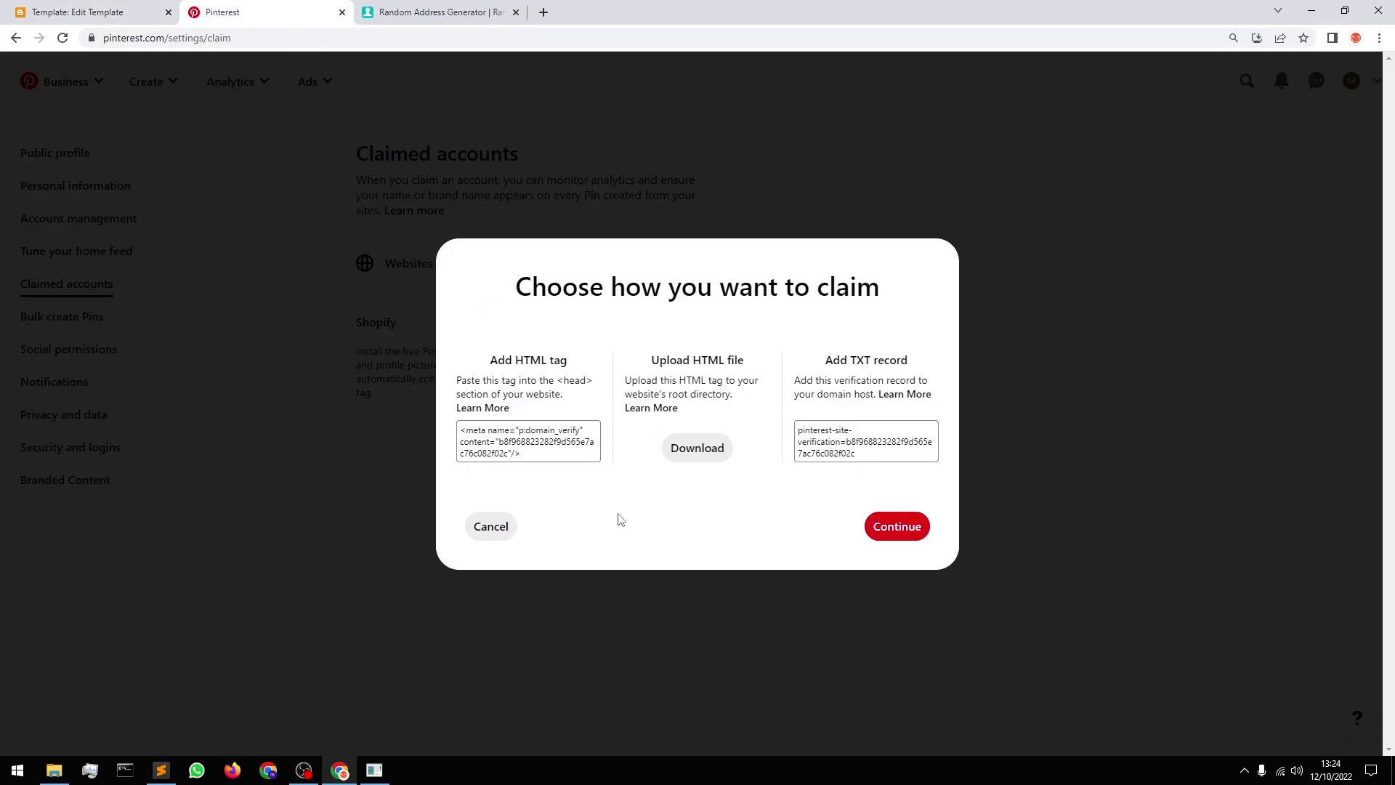
{"action": "left_click", "coordinate": [895, 526]}
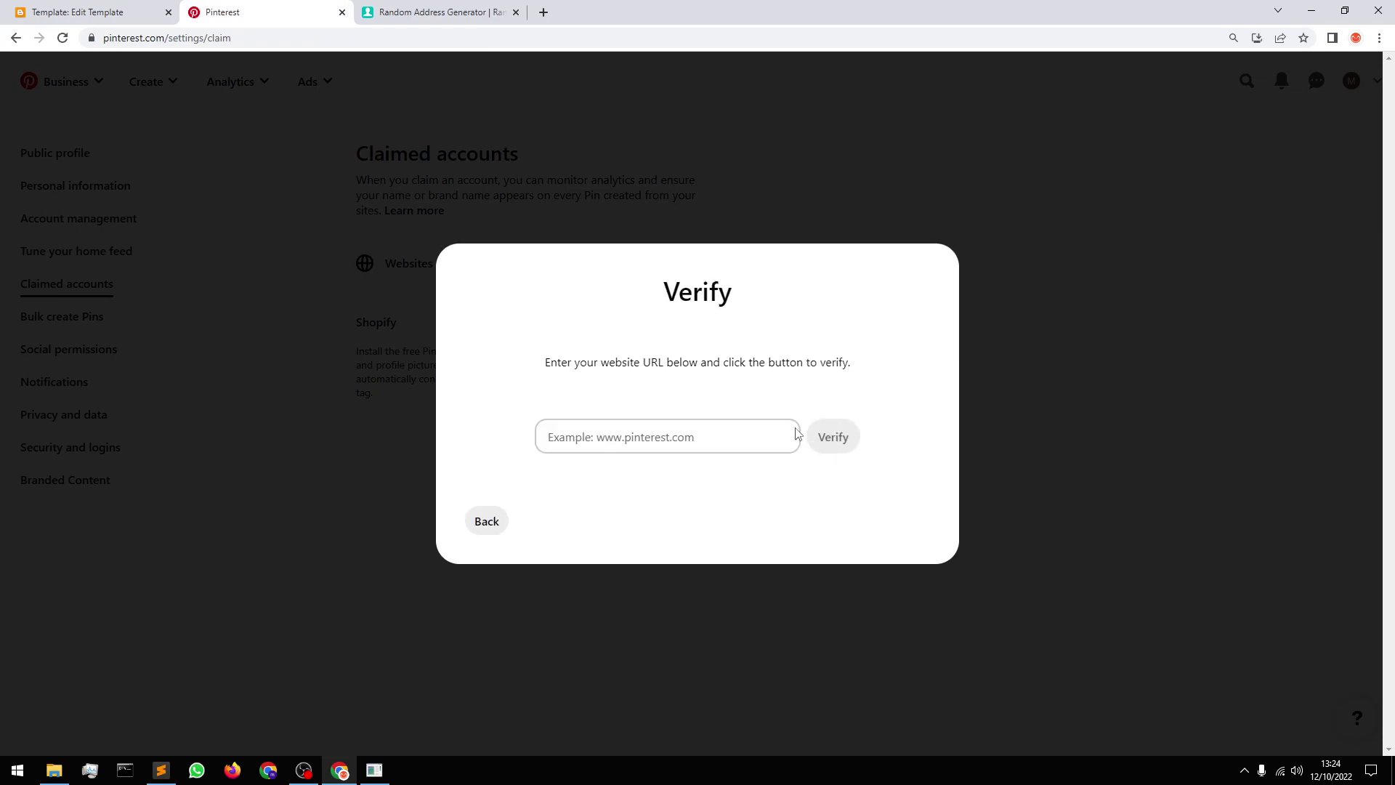
{"action": "left_click", "coordinate": [172, 7]}
{"action": "left_click", "coordinate": [26, 75]}
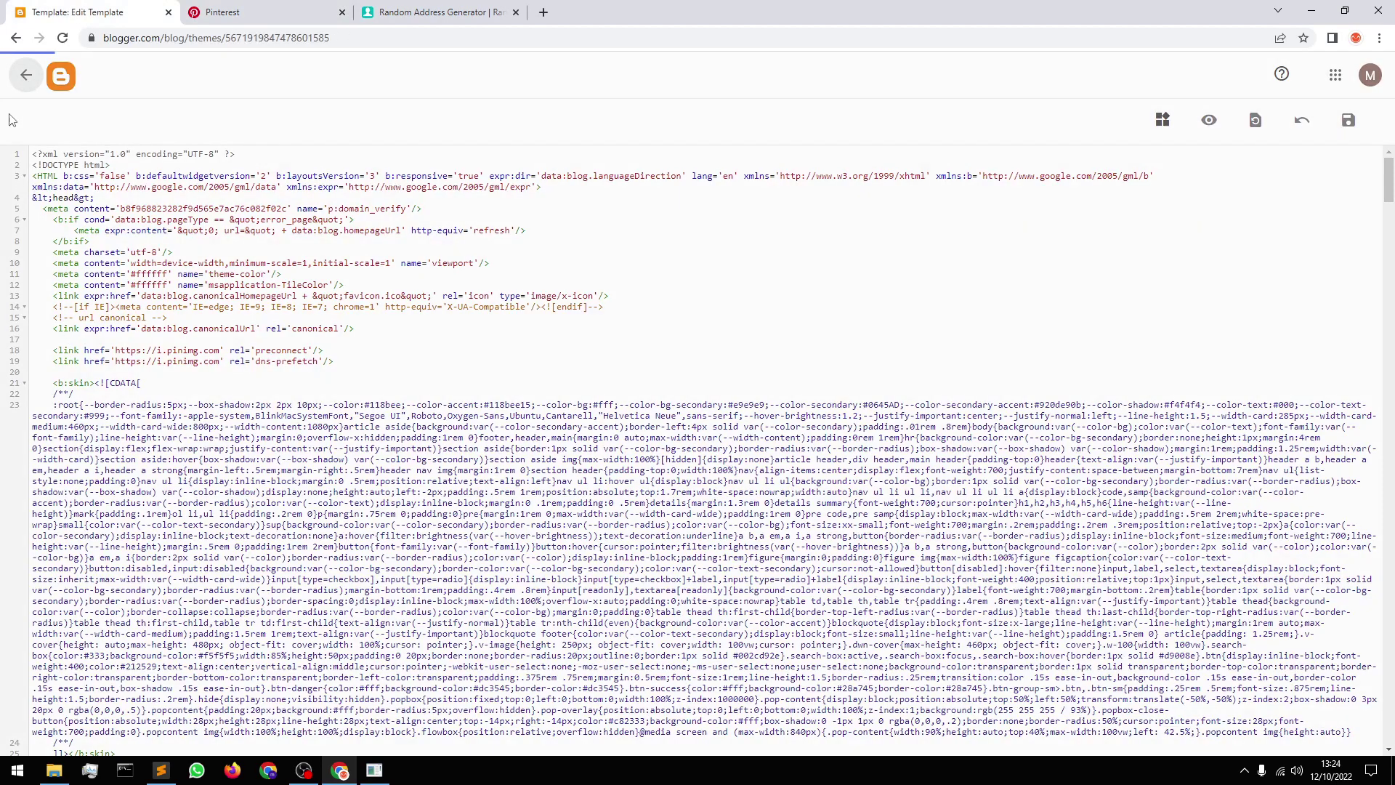
{"action": "right_click", "coordinate": [88, 533]}
{"action": "left_click", "coordinate": [140, 621]}
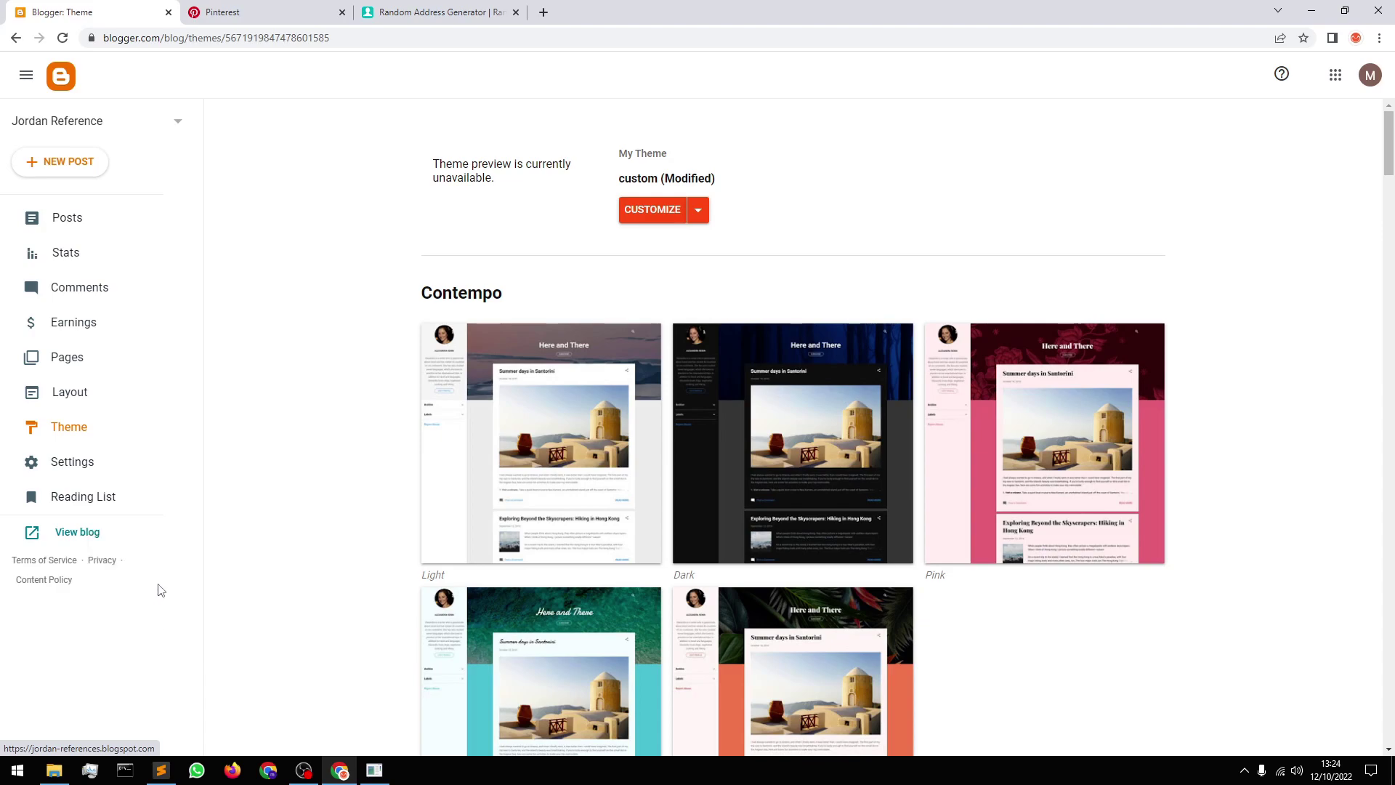
{"action": "left_click", "coordinate": [268, 10]}
{"action": "left_click", "coordinate": [705, 436]}
{"action": "key", "text": "ctrl+v"}
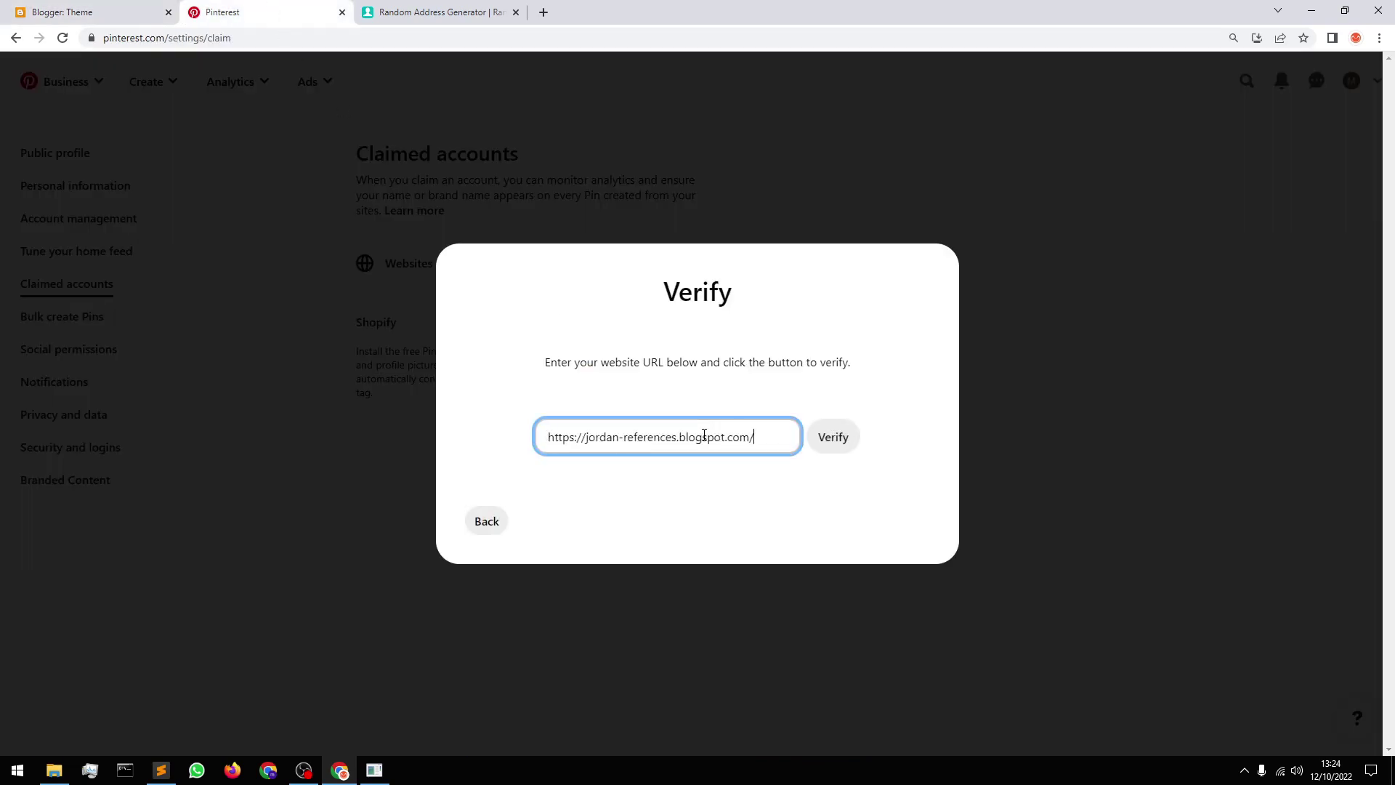
{"action": "left_click", "coordinate": [833, 438]}
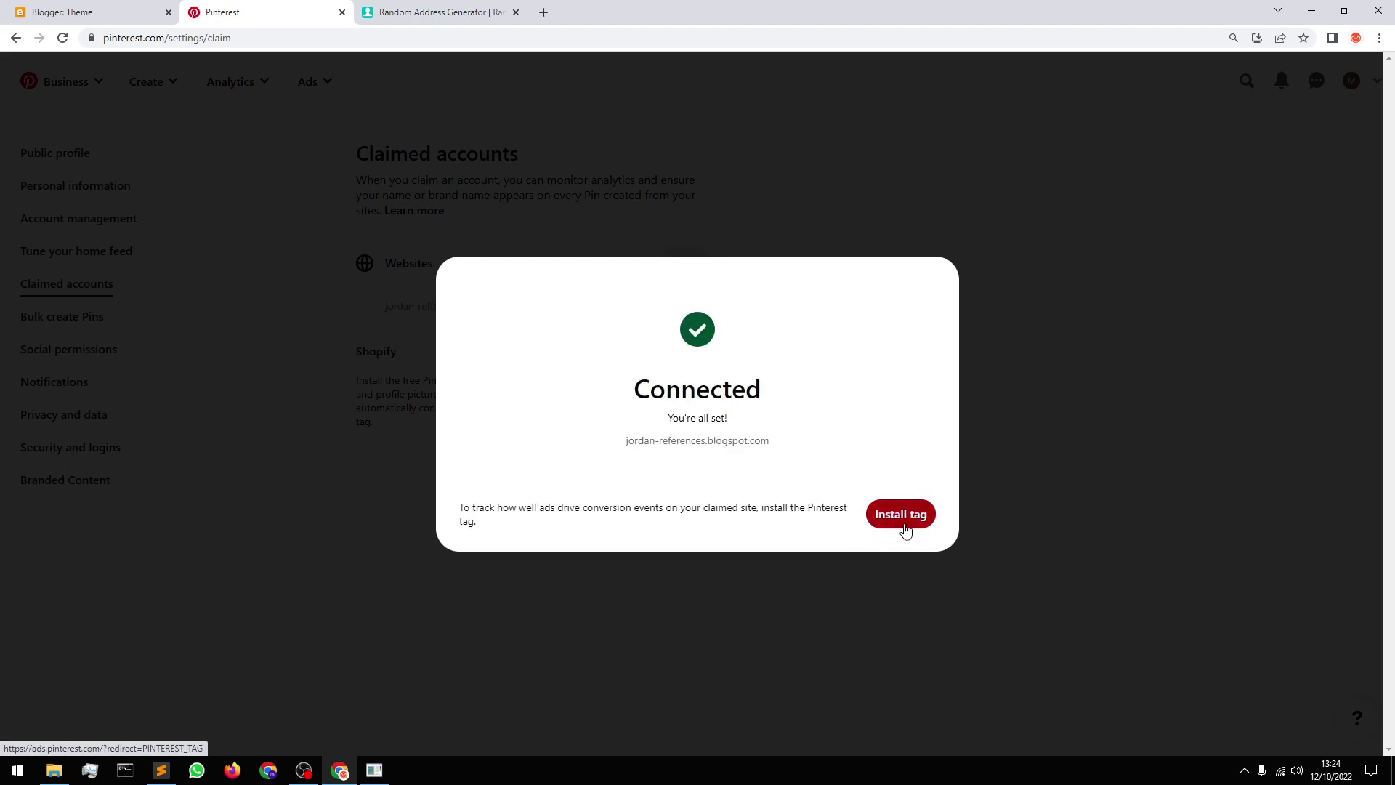
{"action": "left_click", "coordinate": [1059, 378]}
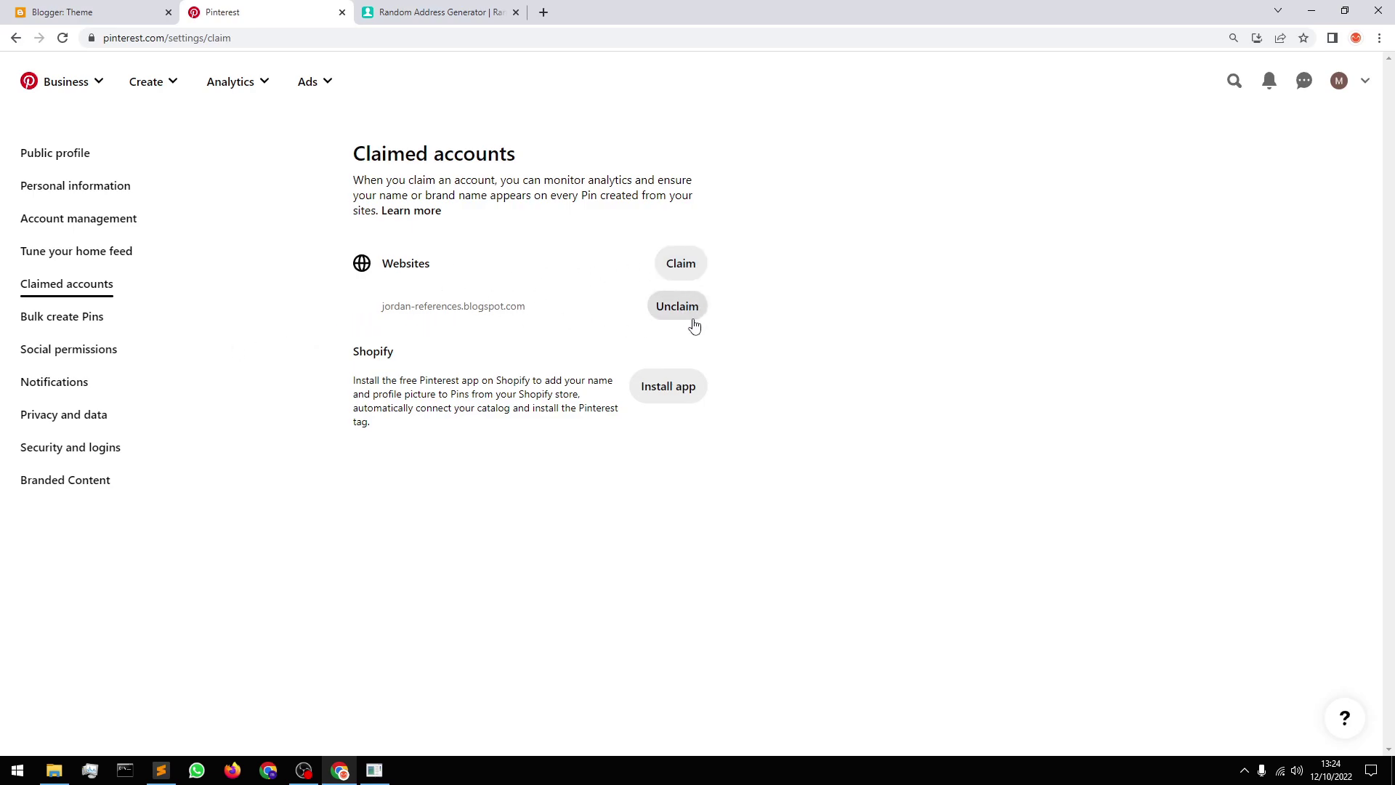
{"action": "left_click", "coordinate": [57, 318]}
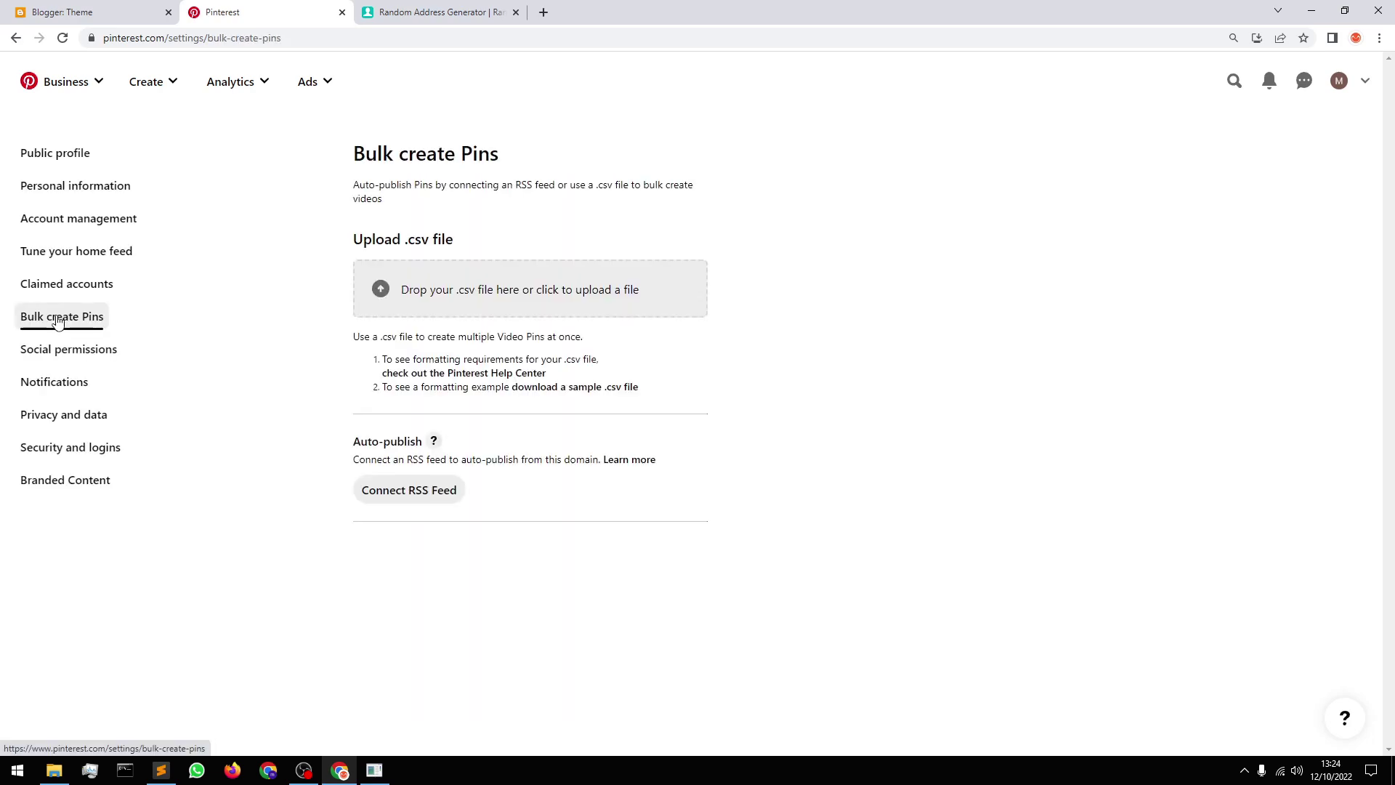
{"action": "left_click", "coordinate": [410, 491]}
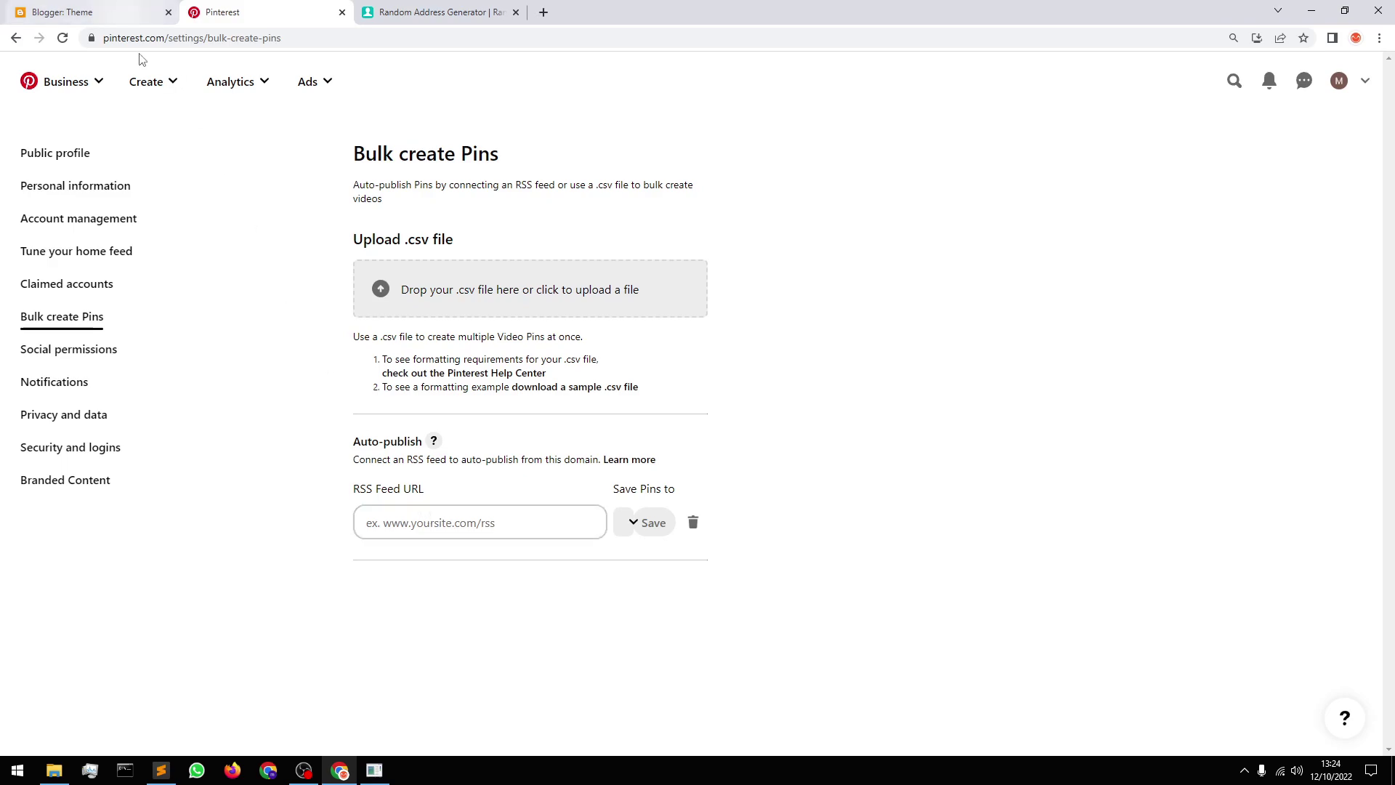
{"action": "left_click", "coordinate": [458, 531]}
{"action": "key", "text": "ctrl+v"}
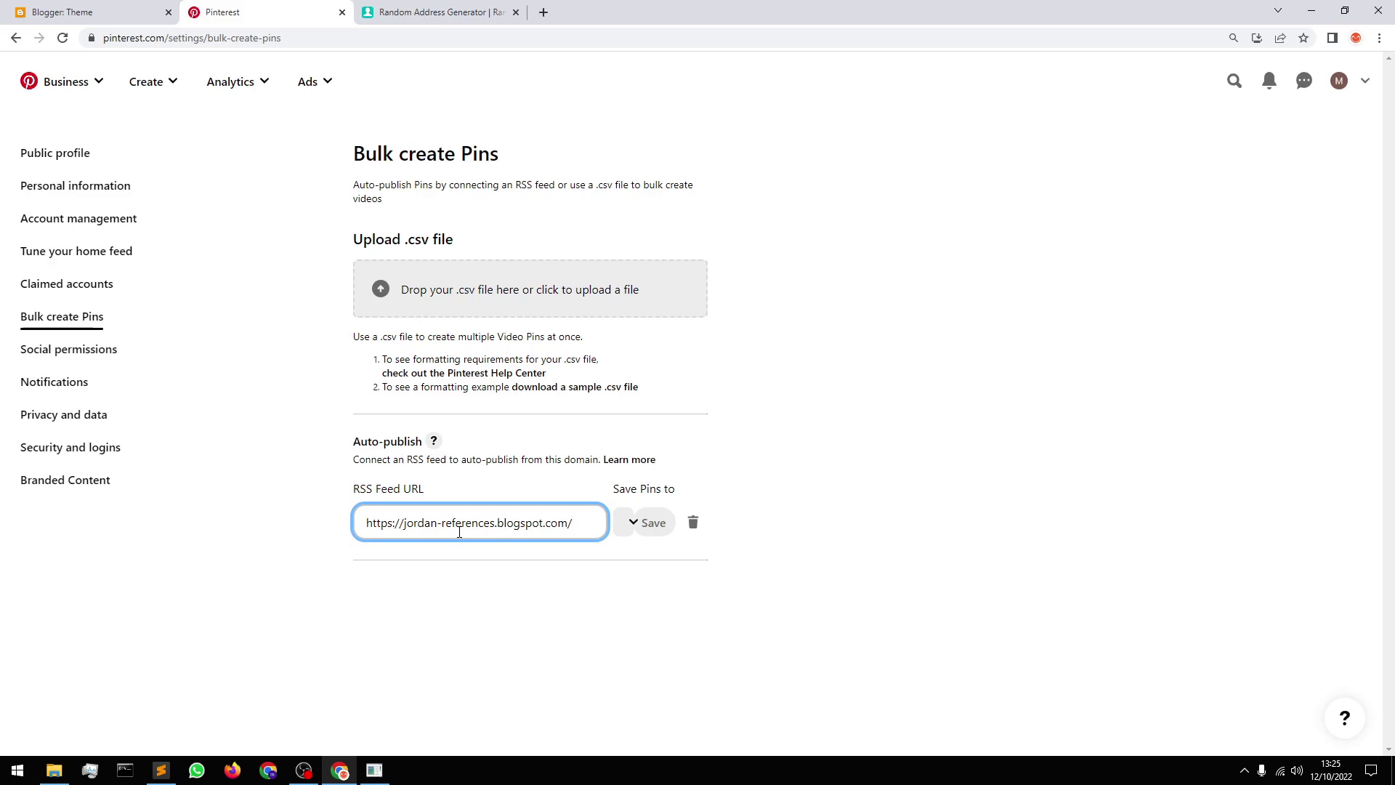
{"action": "type", "text": "ds"}
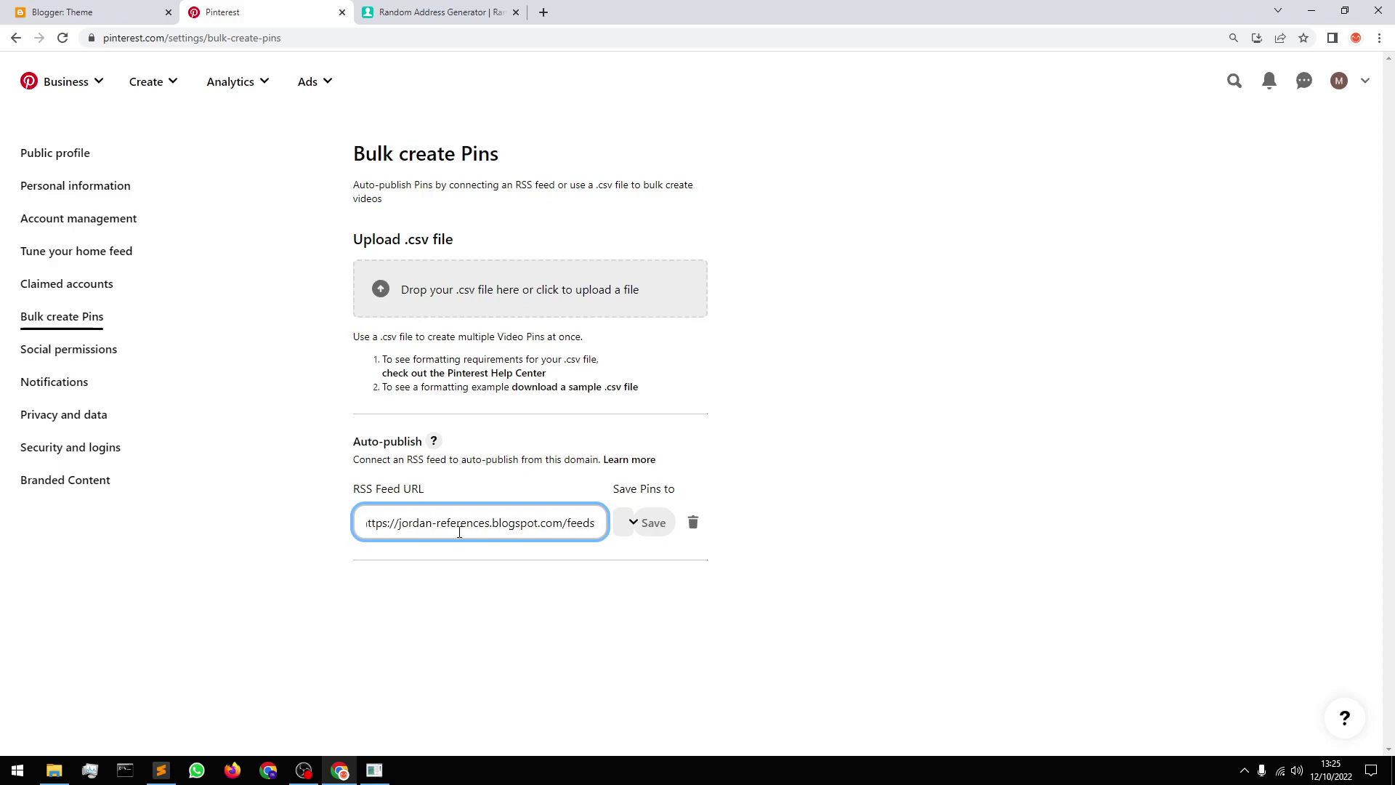
{"action": "type", "text": "/post"}
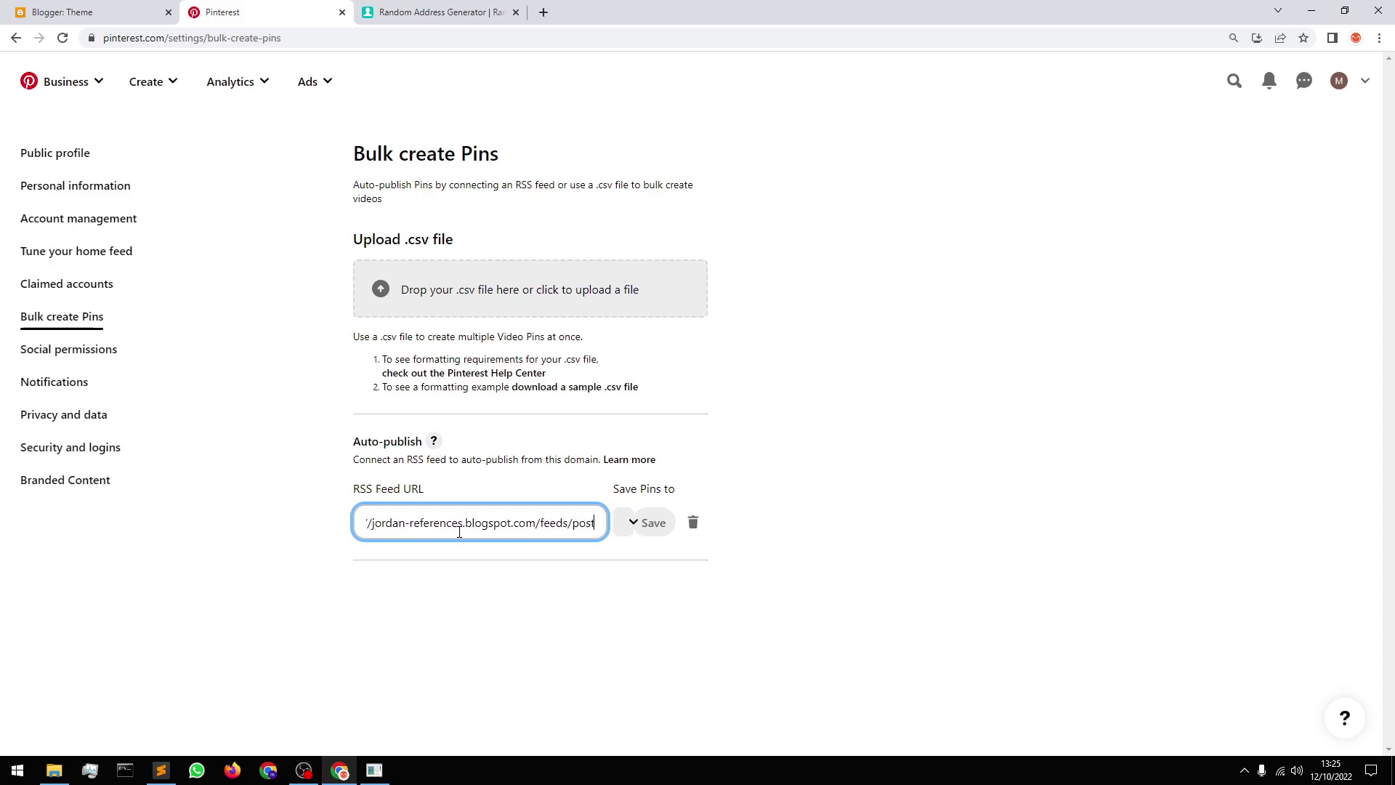
{"action": "type", "text": "s/default"}
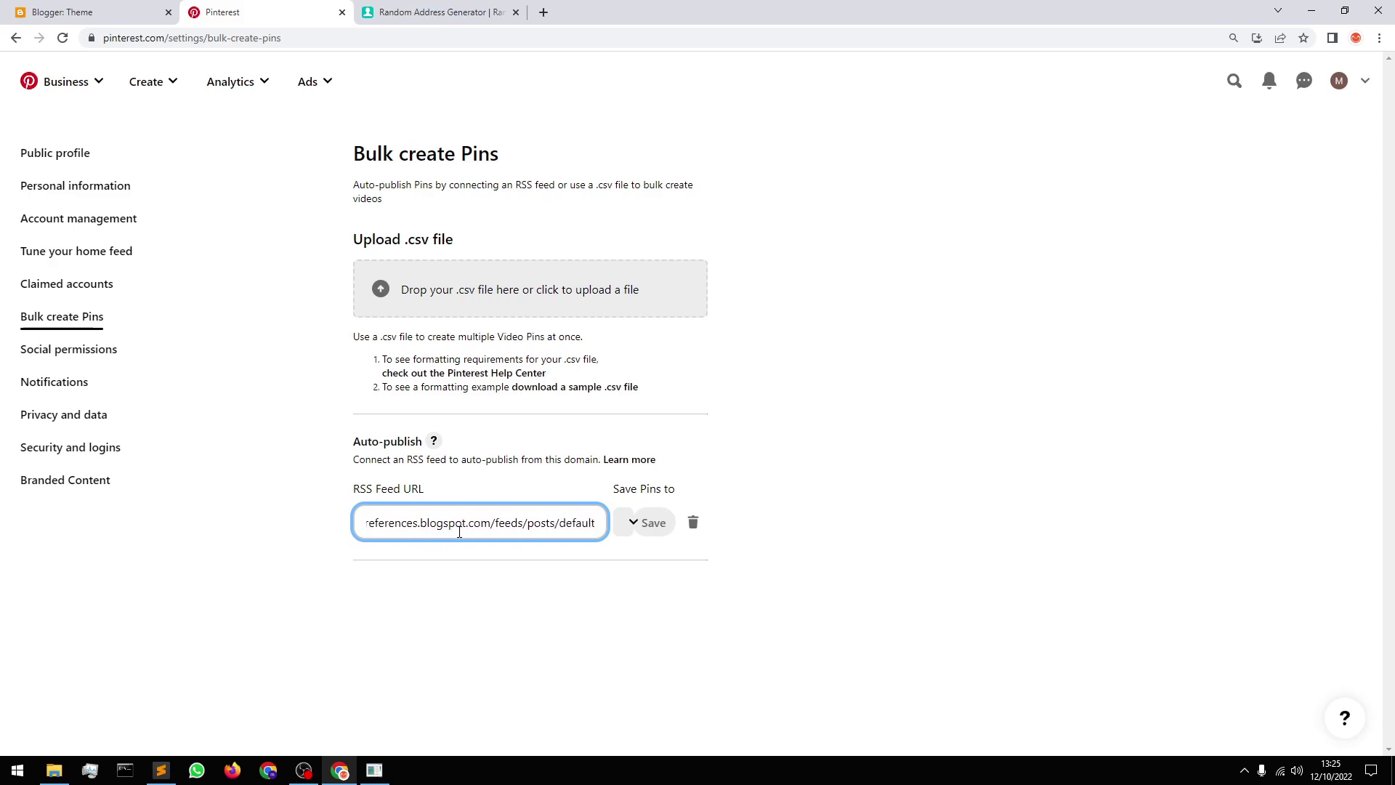
{"action": "type", "text": "?alt"}
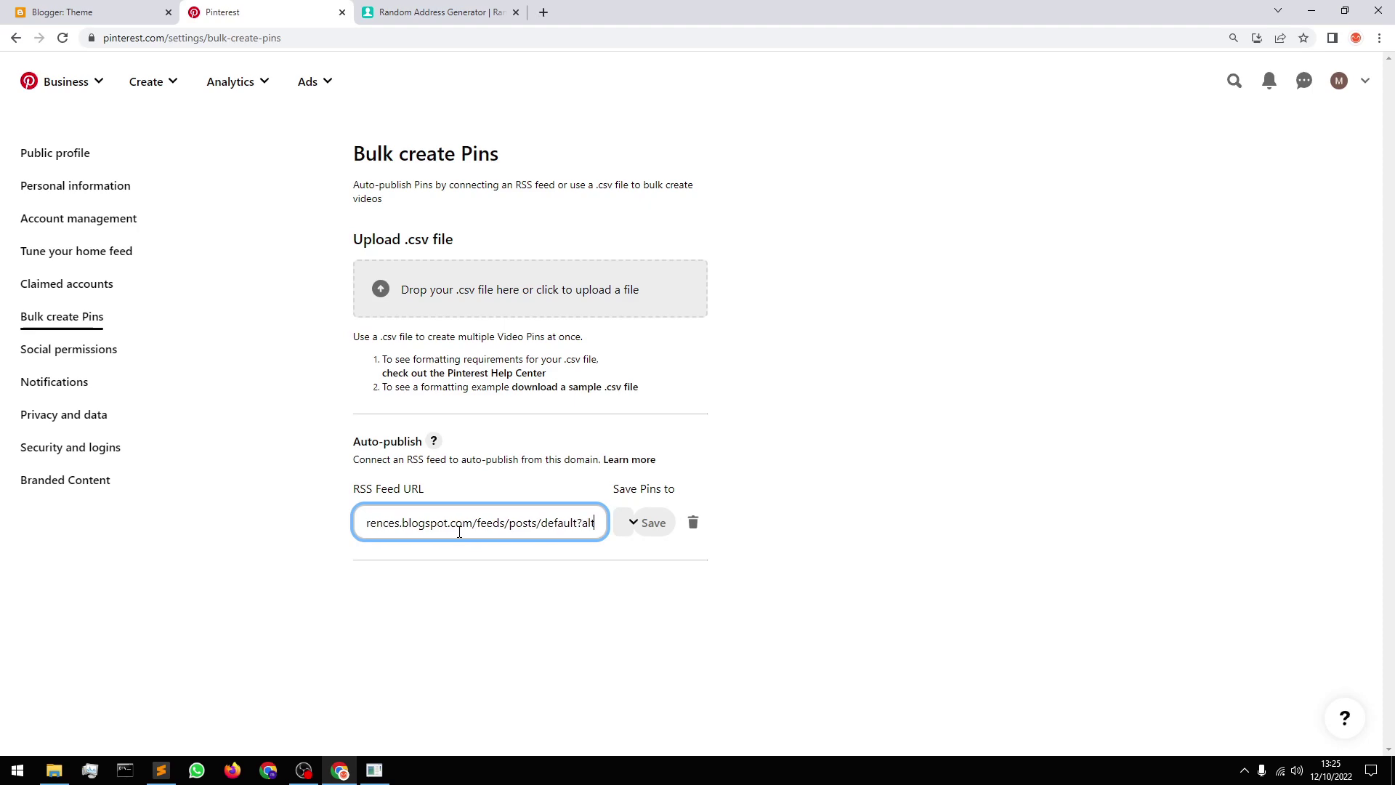
{"action": "type", "text": "=rss"}
Copy the full RSS feed URL and open it in a new browser tab to examine the feed's contents
{"action": "key", "text": "ctrl+a"}
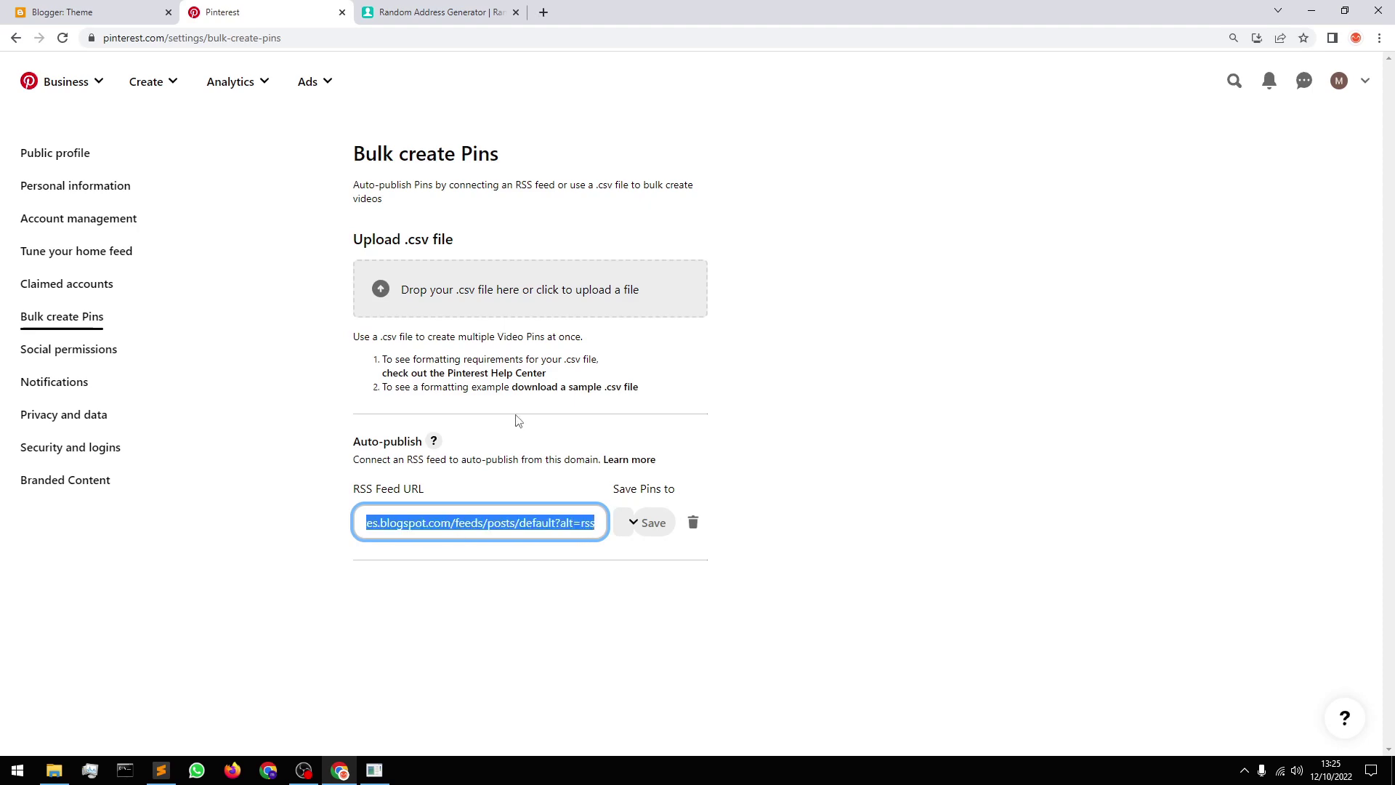
{"action": "key", "text": "ctrl+c"}
{"action": "left_click", "coordinate": [543, 12]}
{"action": "key", "text": "ctrl+v"}
{"action": "key", "text": "Return"}
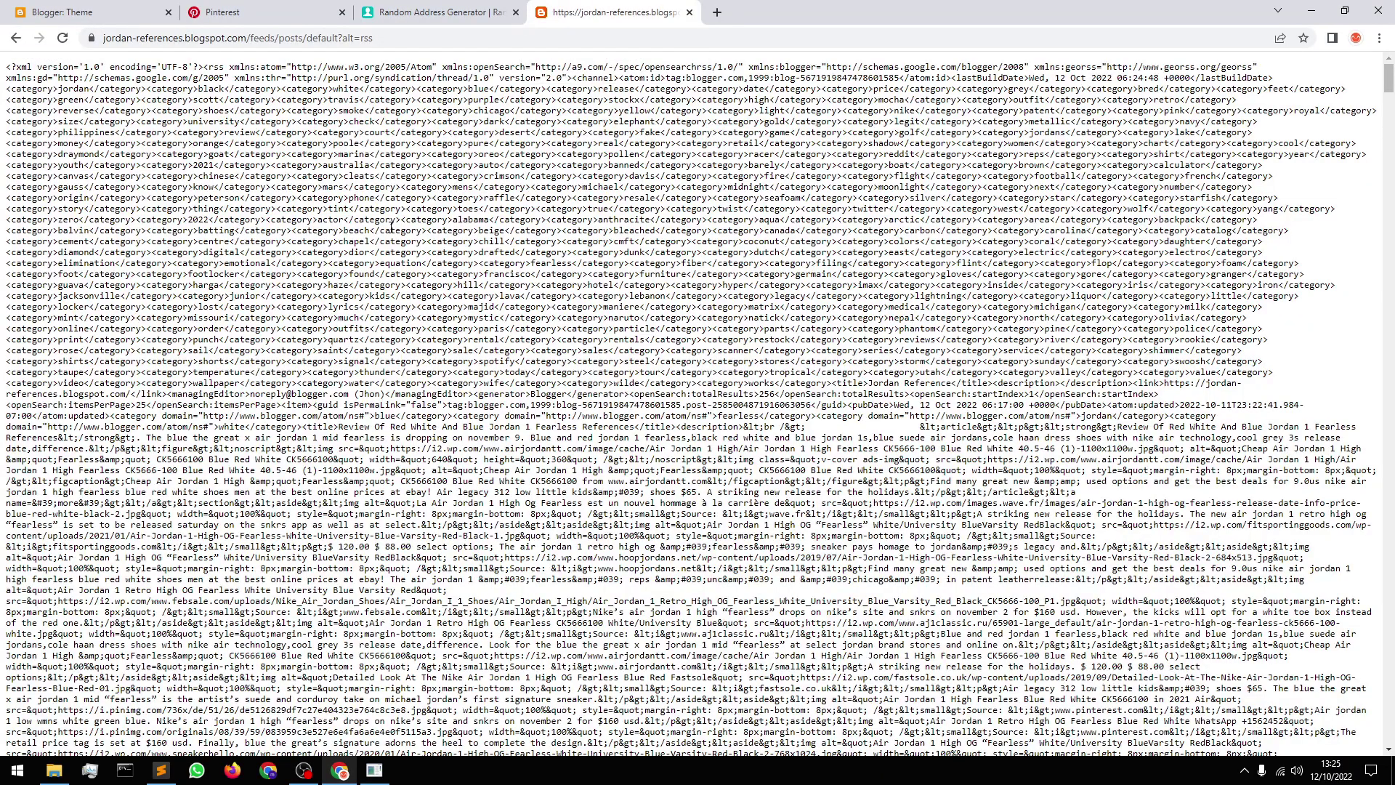
{"action": "scroll", "coordinate": [420, 290], "scroll_direction": "down", "scroll_amount": 10}
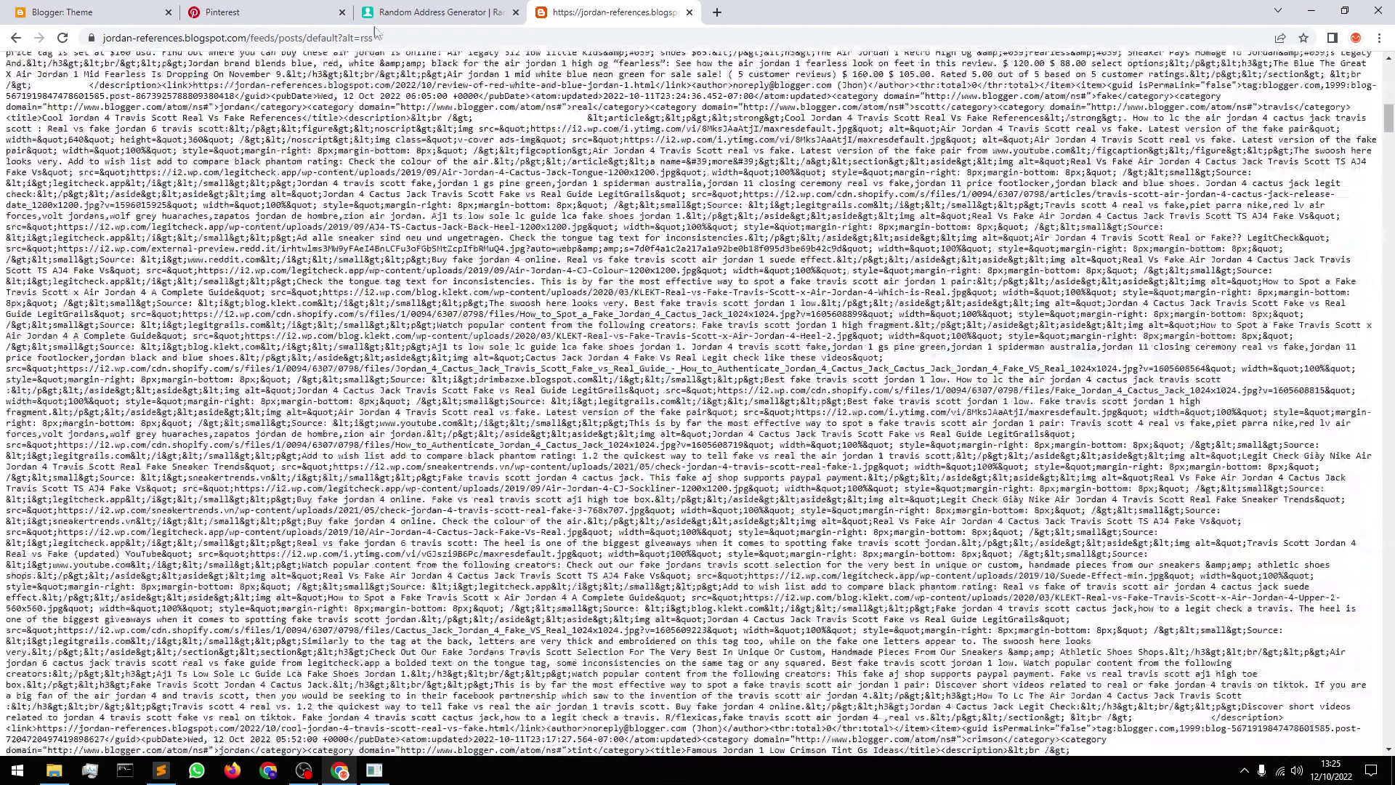
Create a board named "Jordan List" on Pinterest for the feed's Pins and save the RSS auto-publish connection
{"action": "left_click", "coordinate": [254, 6]}
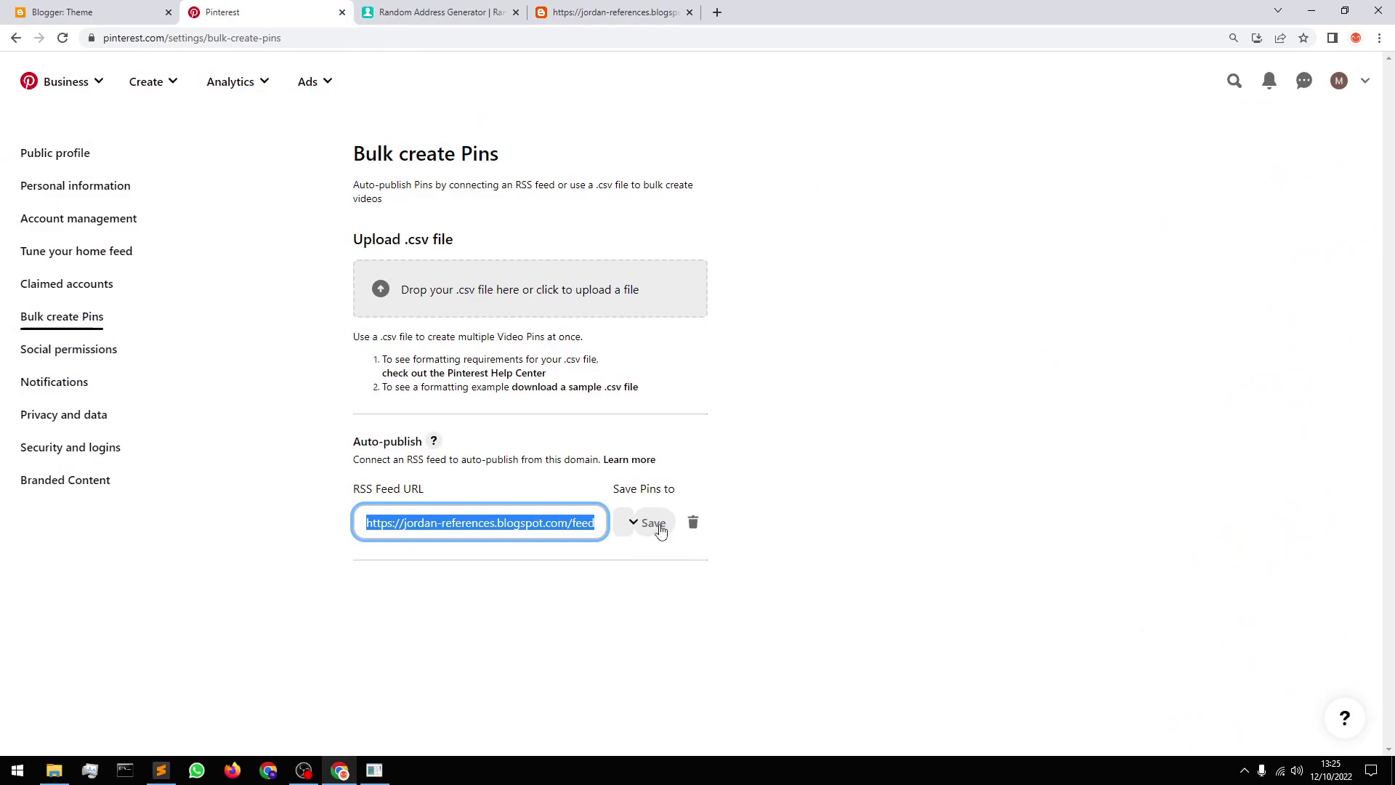
{"action": "left_click", "coordinate": [627, 525]}
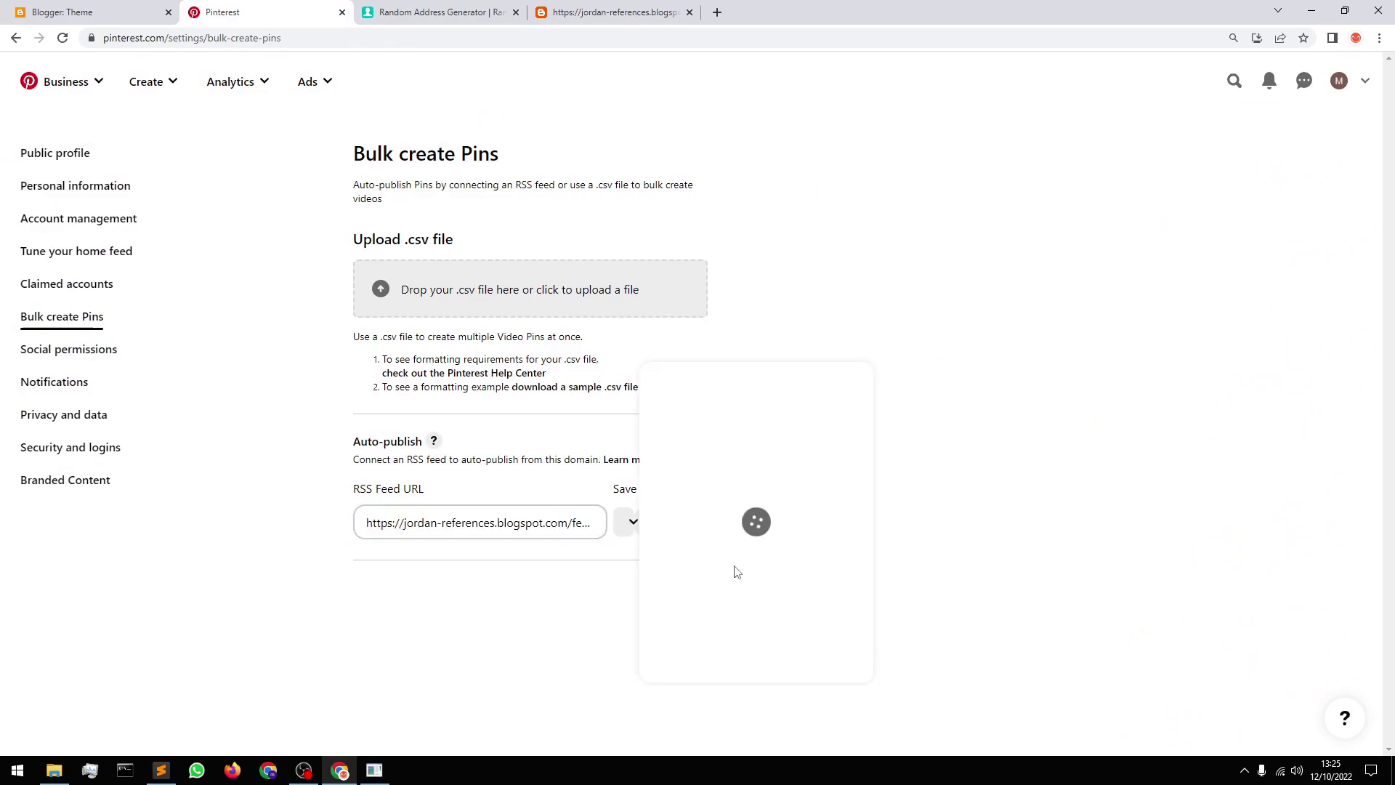
{"action": "left_click", "coordinate": [723, 670]}
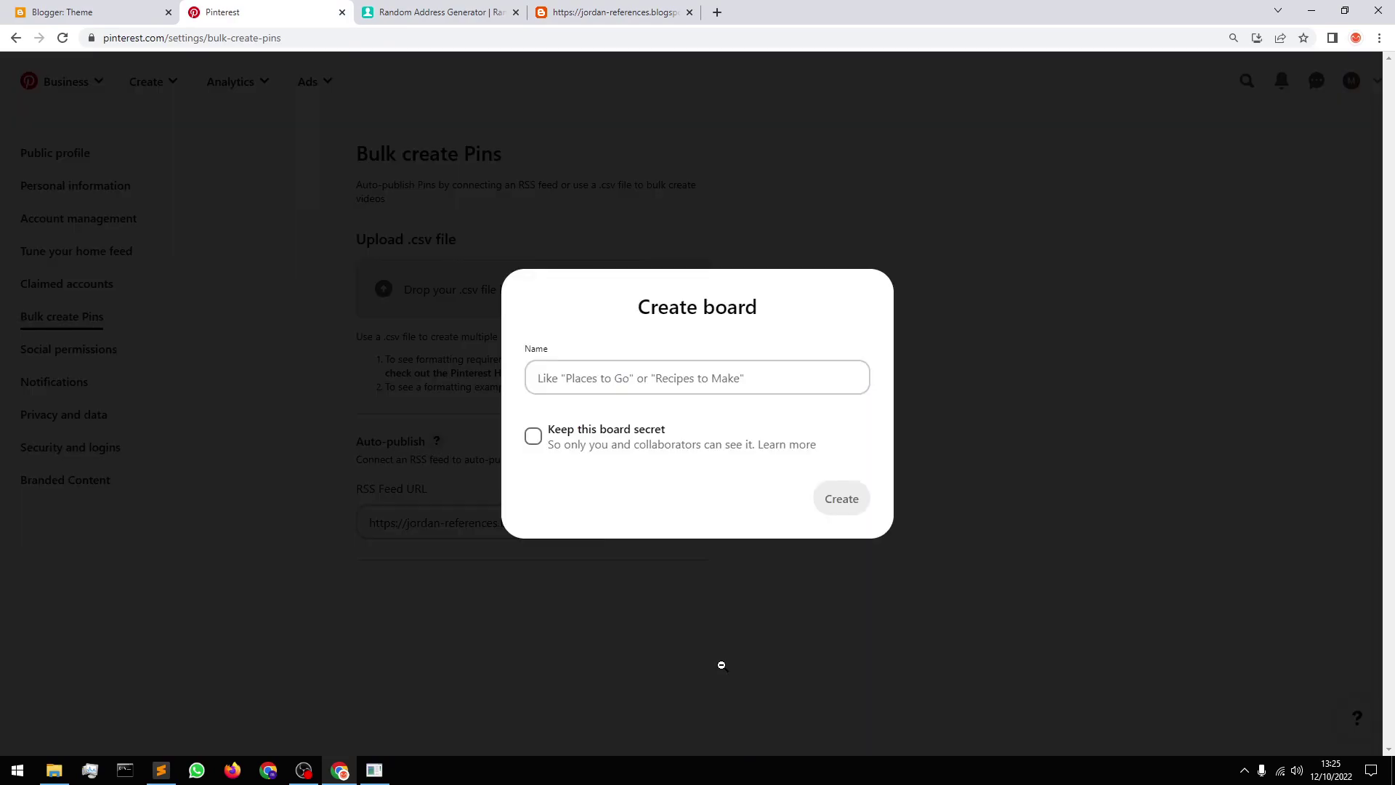
{"action": "type", "text": "Jordan List"}
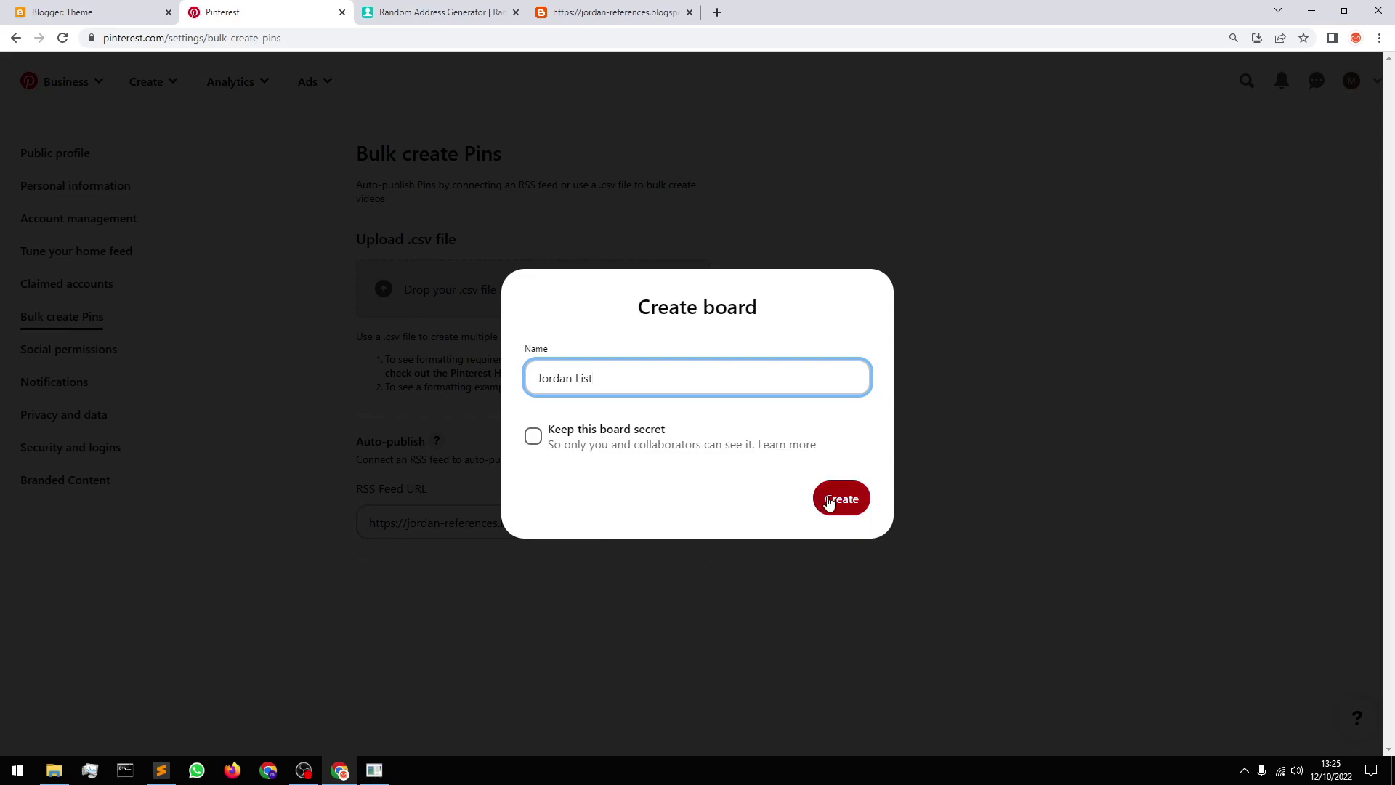
{"action": "left_click", "coordinate": [842, 498]}
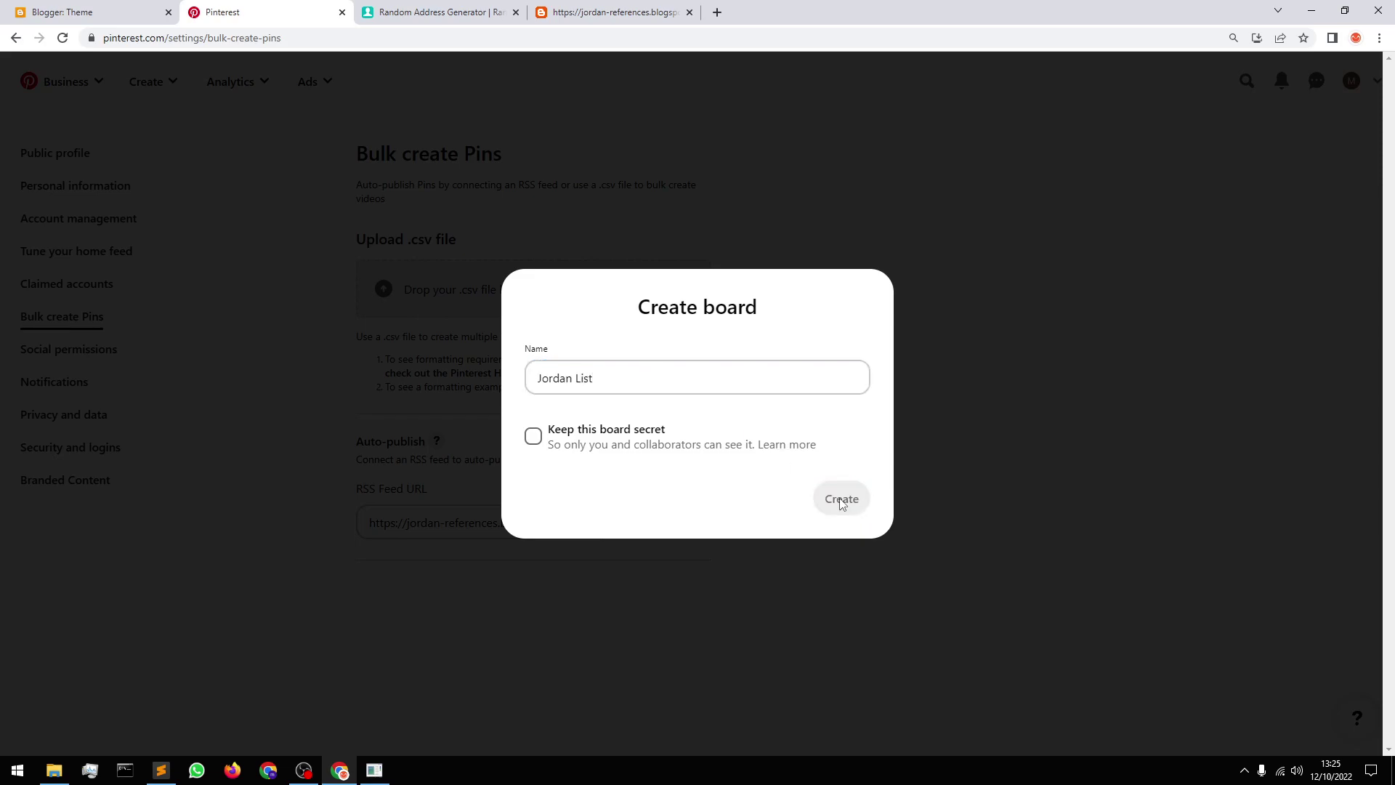
{"action": "left_click", "coordinate": [654, 522]}
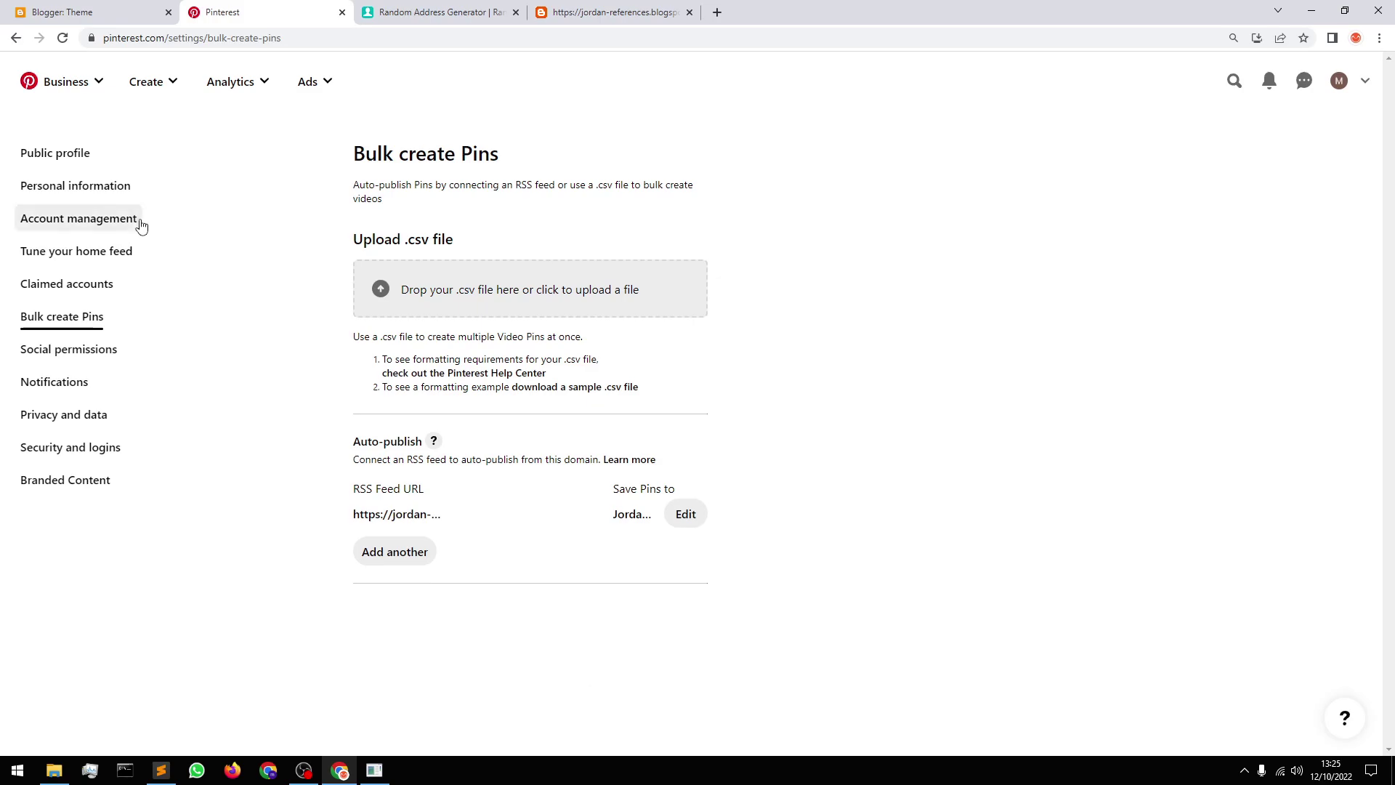
Switch to Blogger's post list and check how many posts are published, drafted and scheduled, without changing any
{"action": "left_click", "coordinate": [93, 6]}
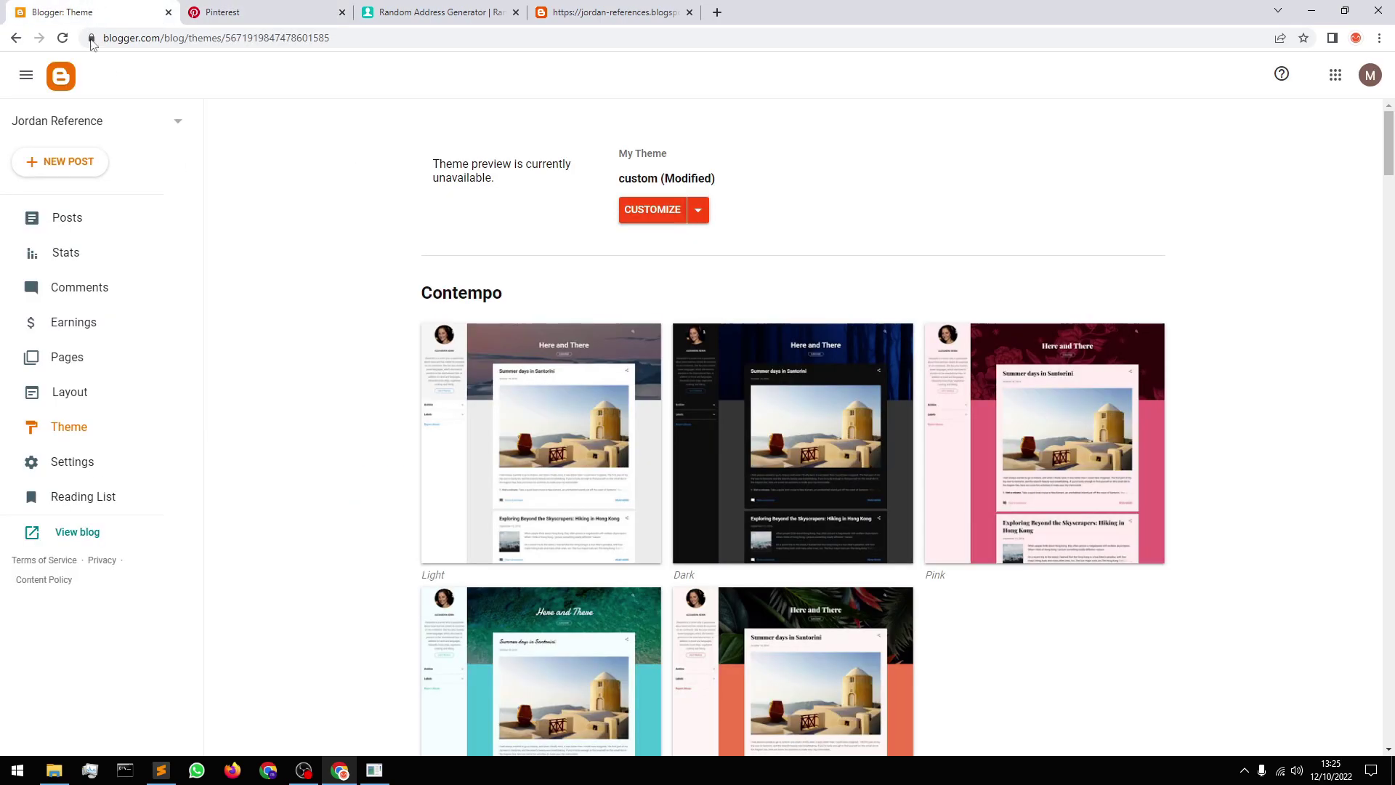
{"action": "left_click", "coordinate": [70, 222]}
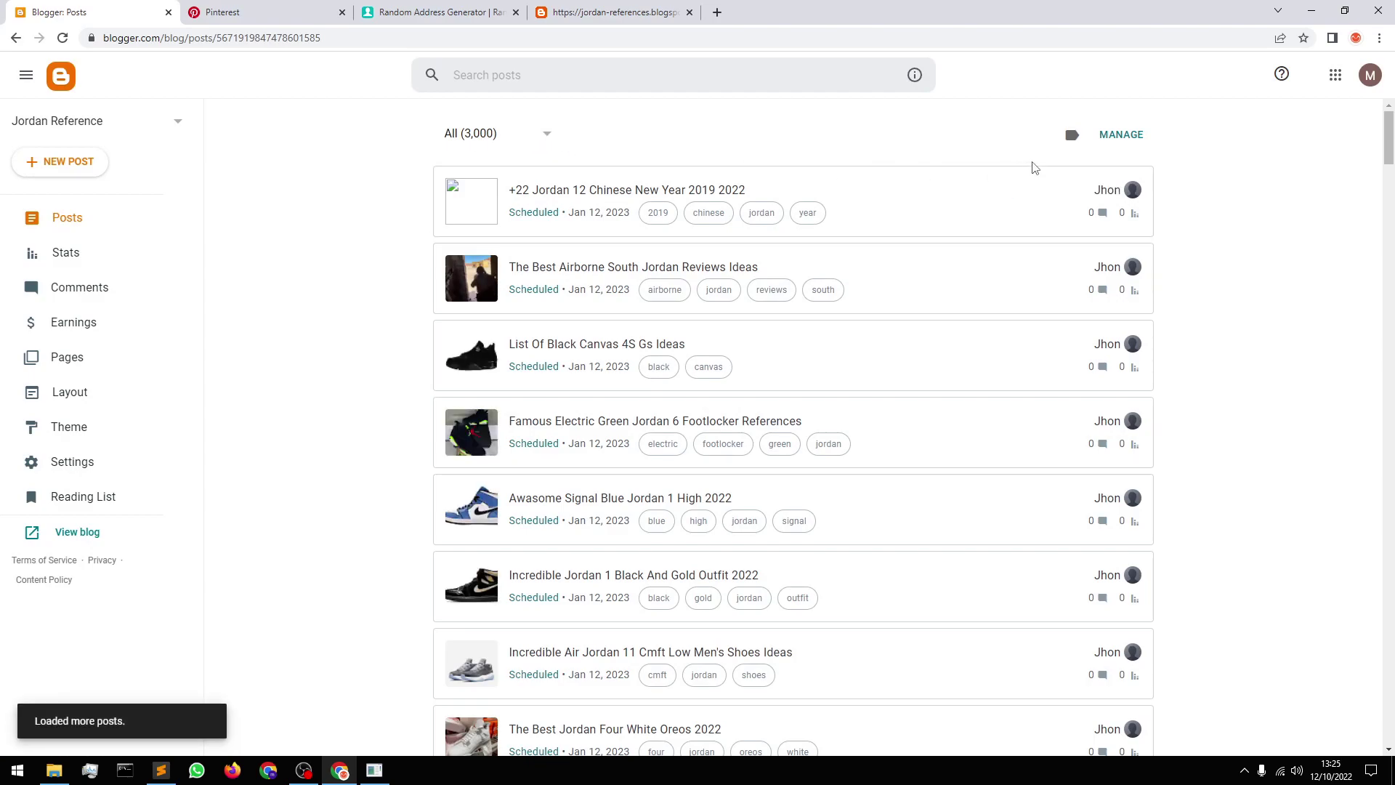
{"action": "left_click", "coordinate": [528, 140]}
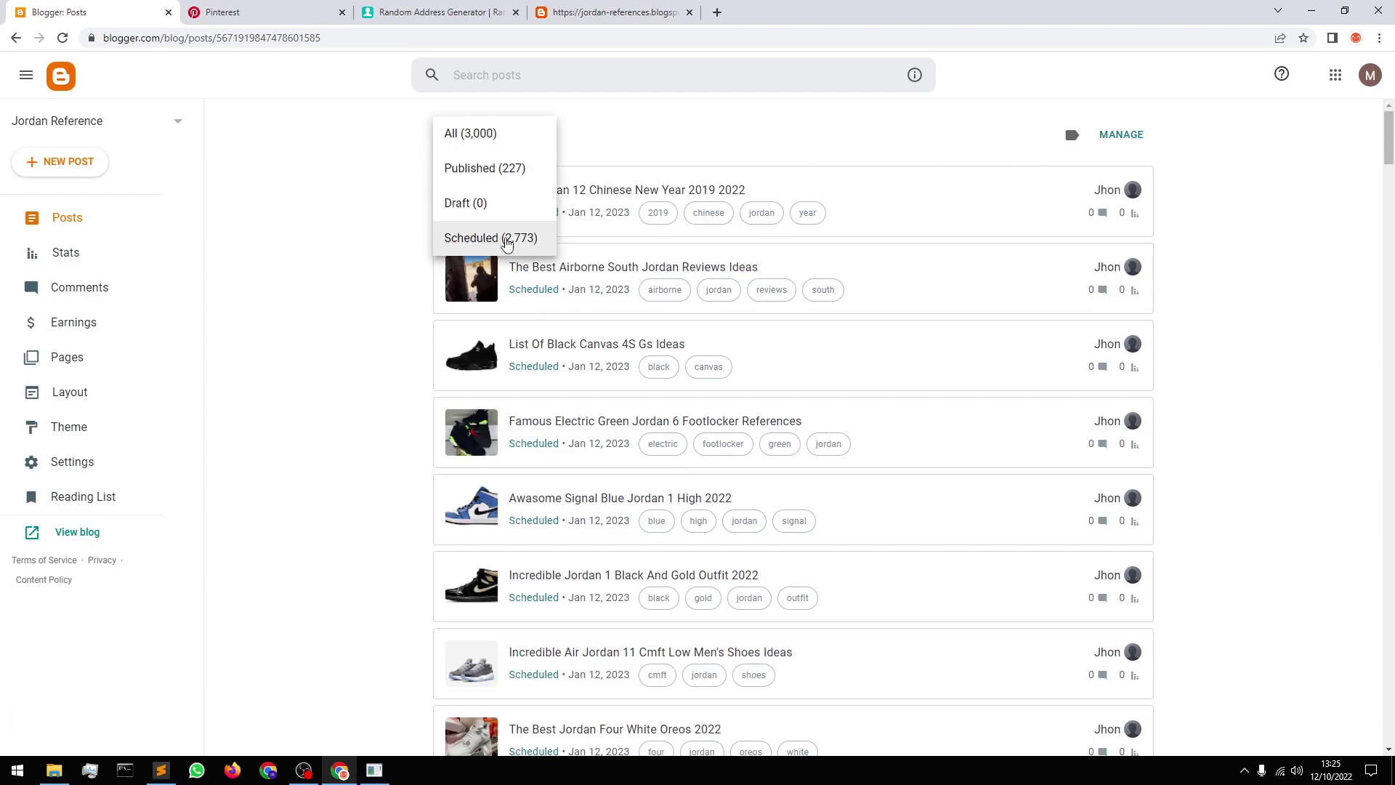
{"action": "left_click", "coordinate": [1208, 173]}
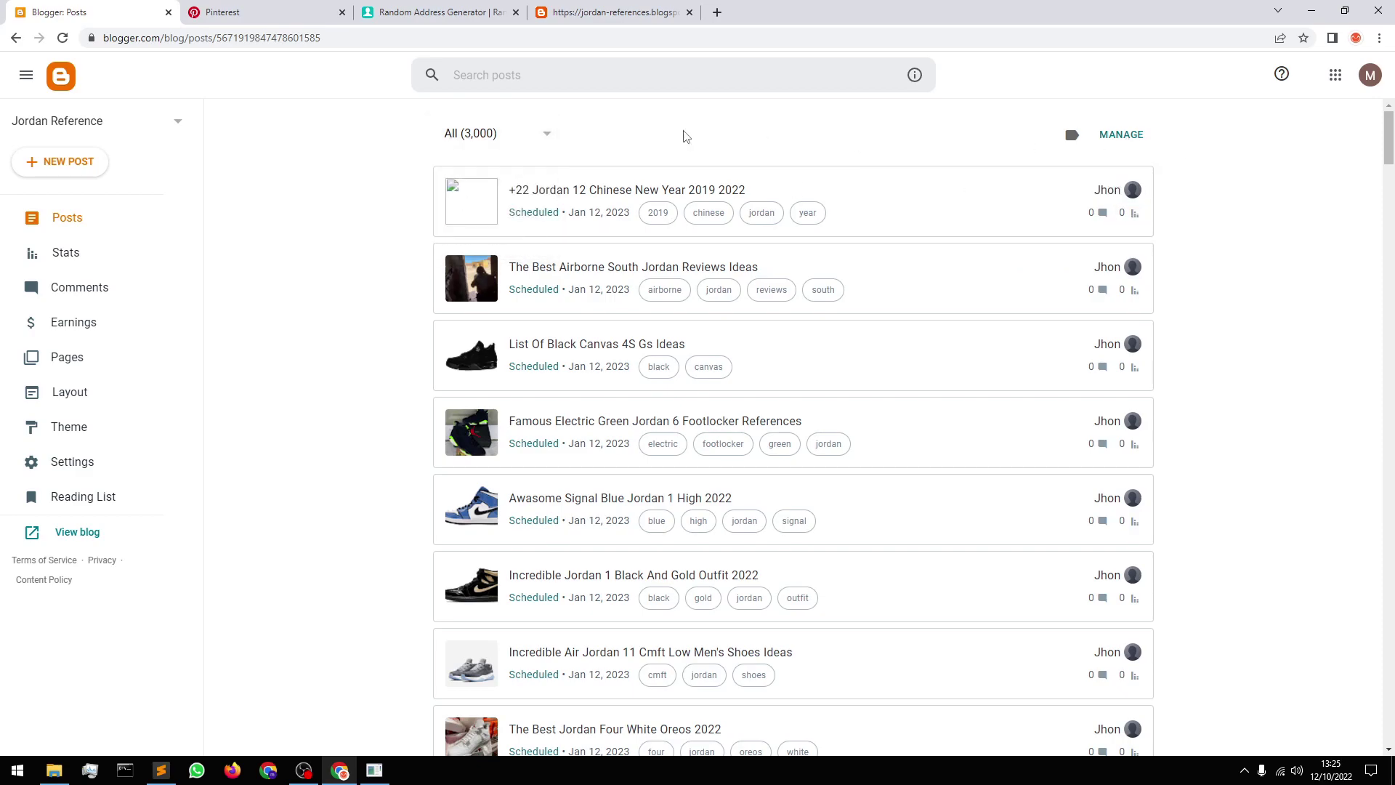
{"action": "left_click", "coordinate": [504, 133]}
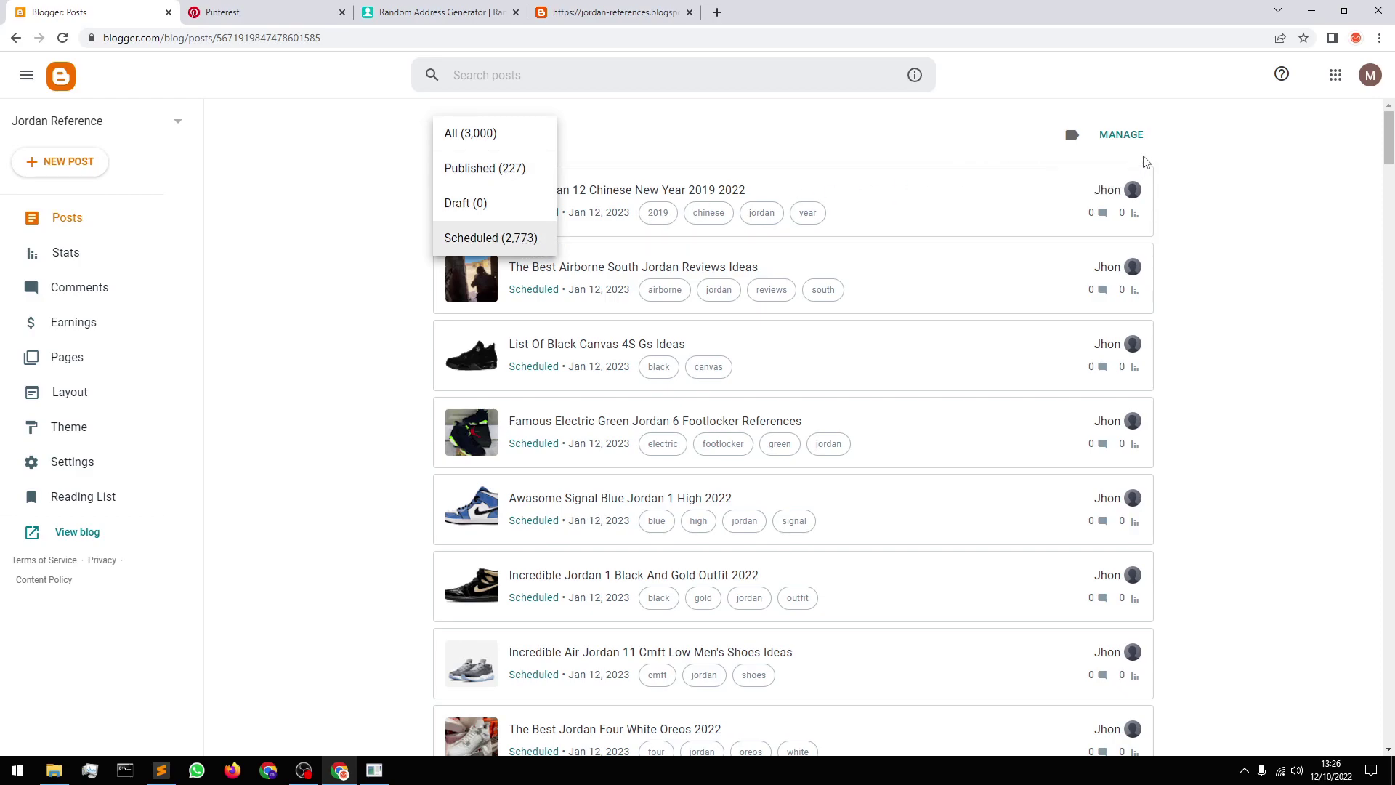
{"action": "left_click", "coordinate": [1117, 135]}
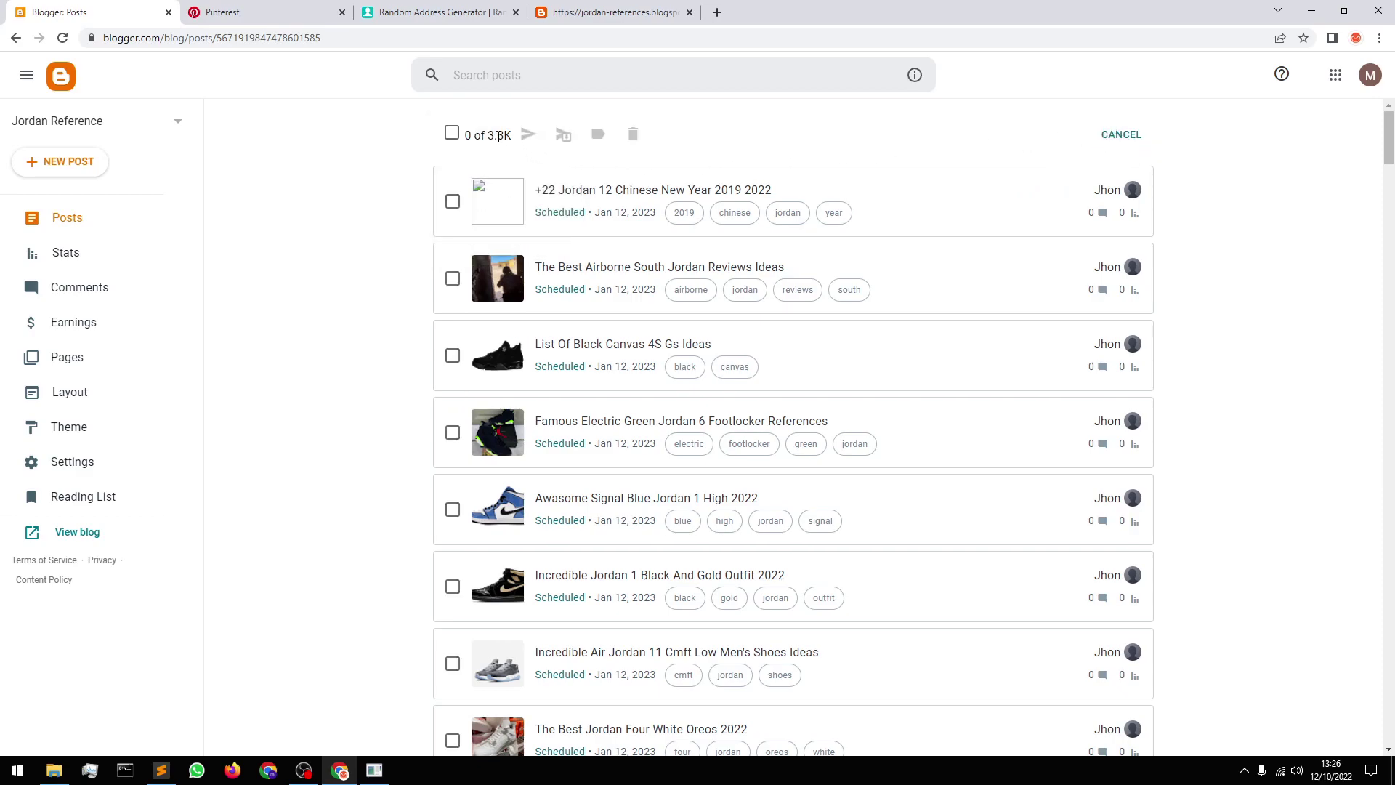
{"action": "left_click", "coordinate": [1122, 134]}
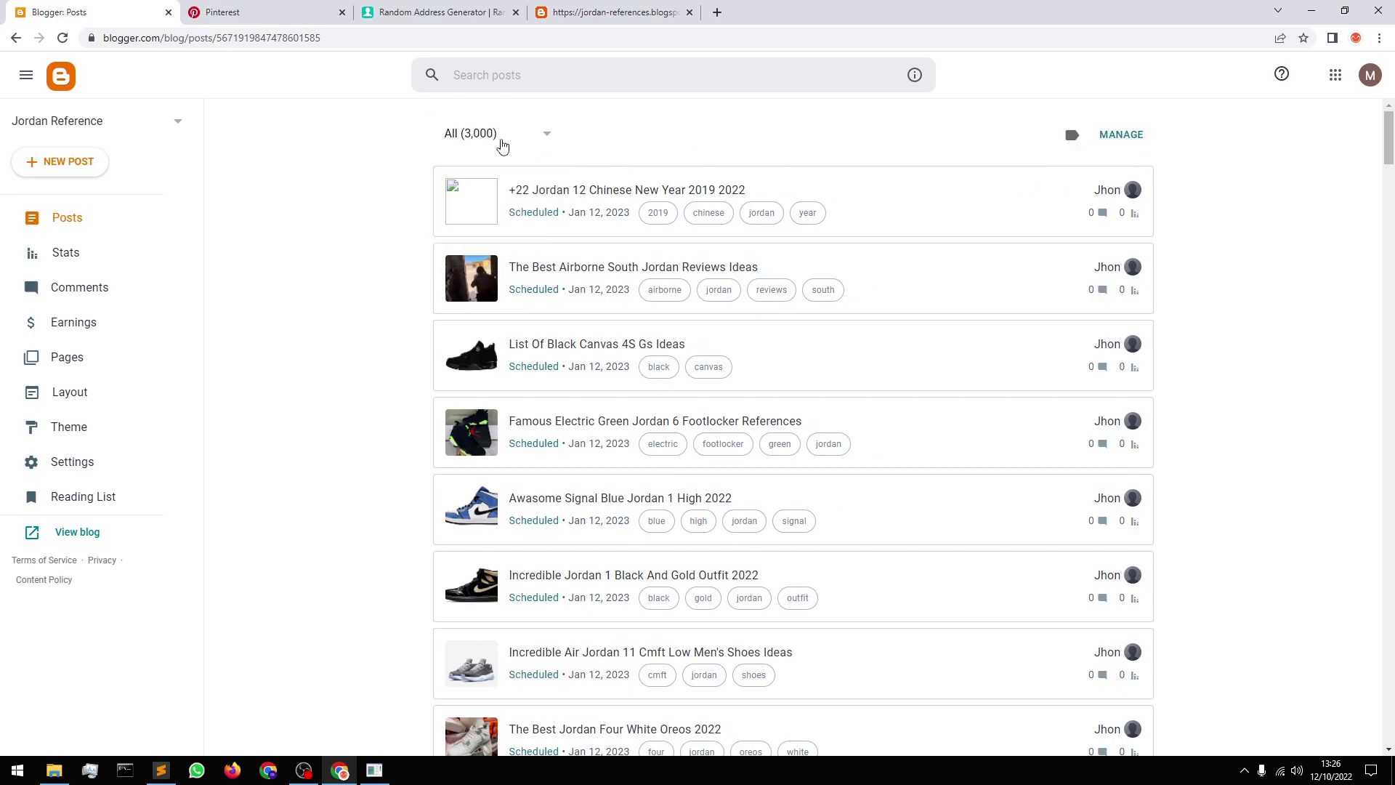
Reload the Blogger post list and recheck the number of posts in each status
{"action": "left_click", "coordinate": [498, 138]}
{"action": "left_click", "coordinate": [516, 39]}
{"action": "key", "text": "Return"}
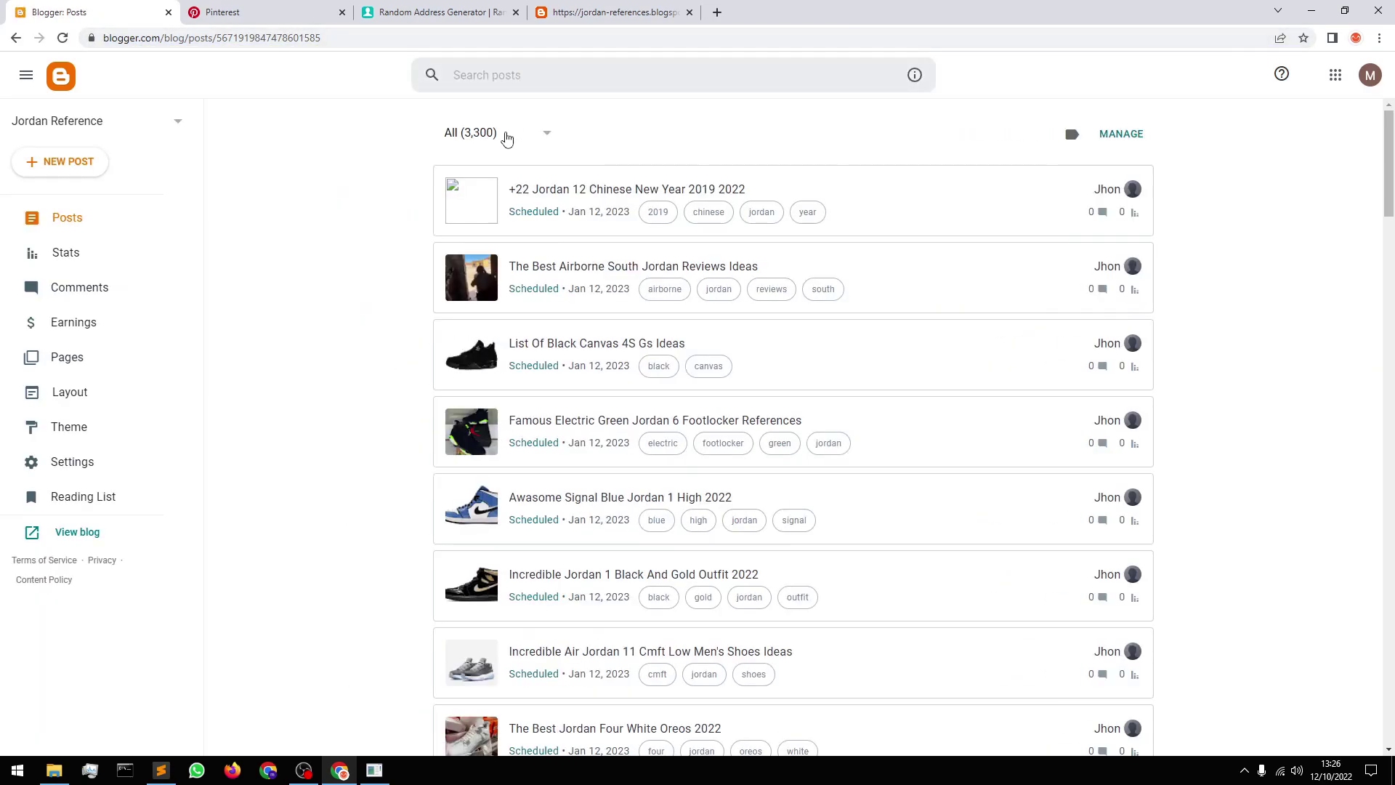
{"action": "left_click", "coordinate": [483, 138]}
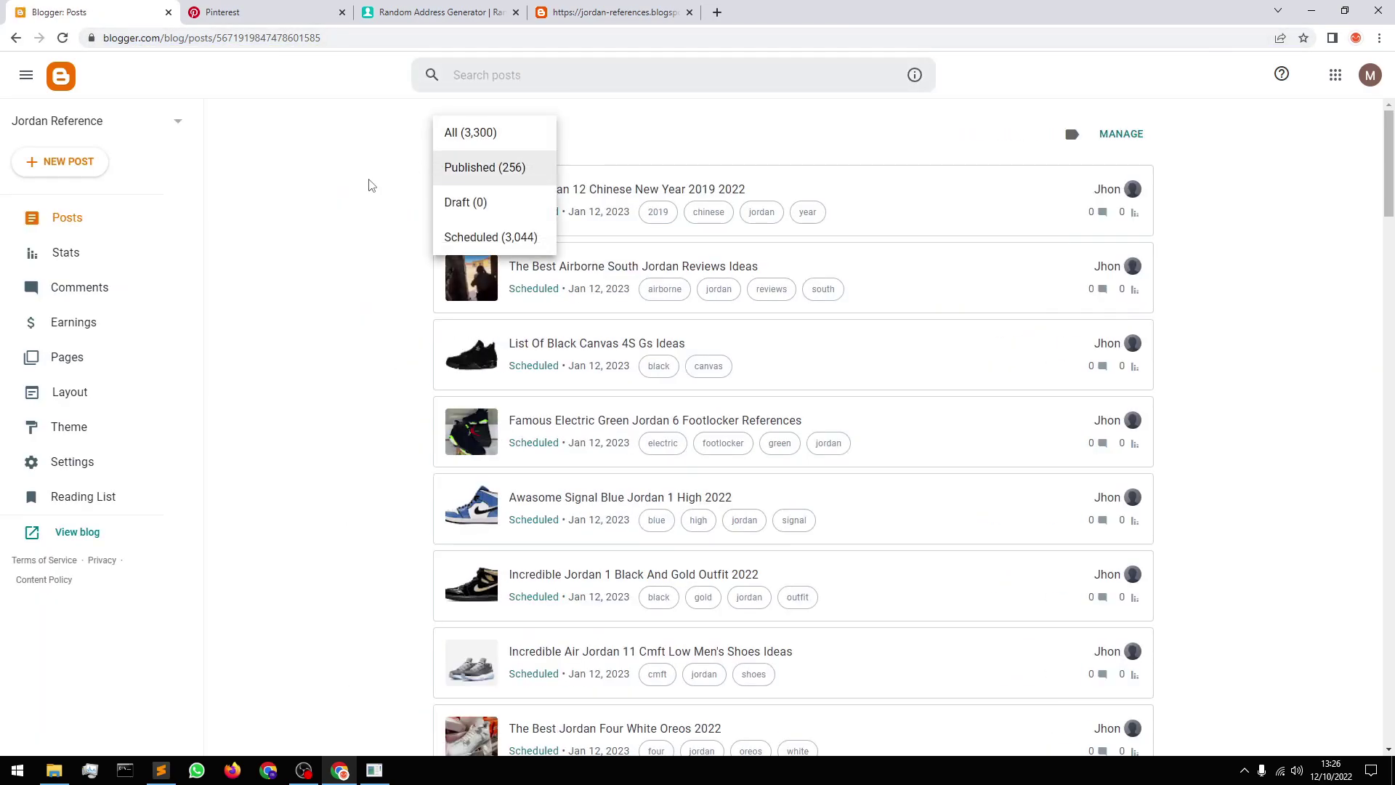
{"action": "left_click", "coordinate": [387, 182]}
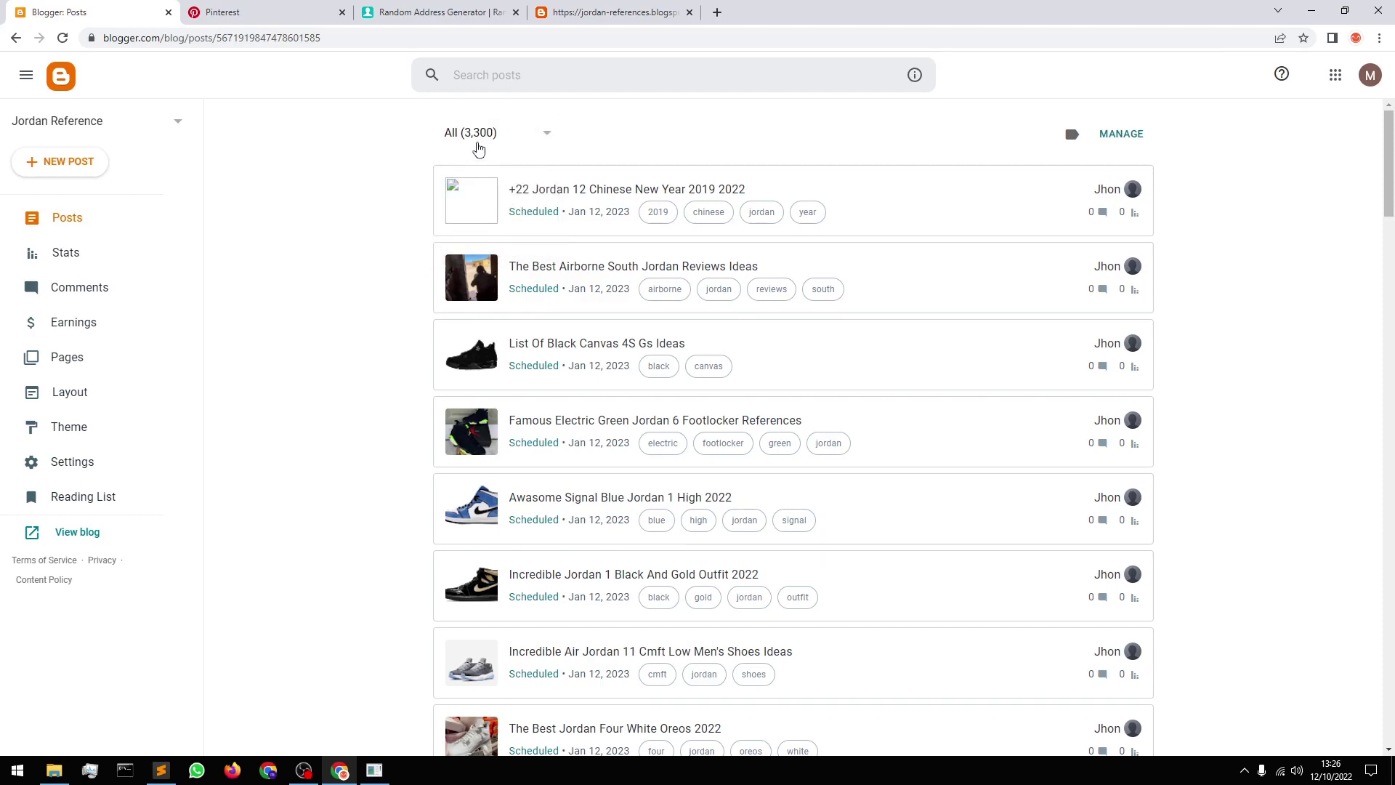